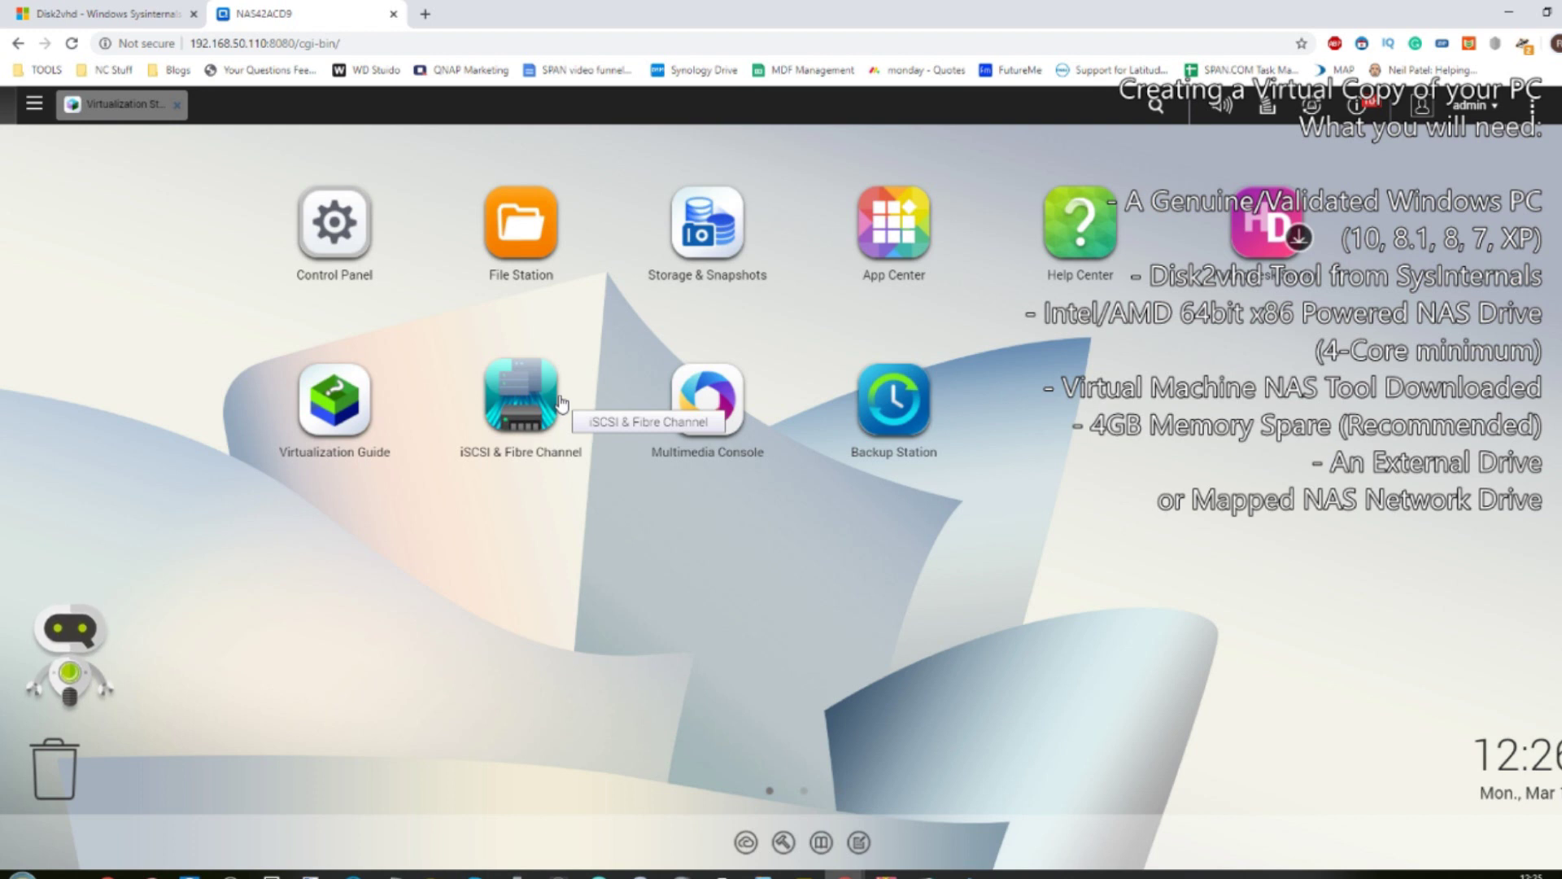
click(352, 244)
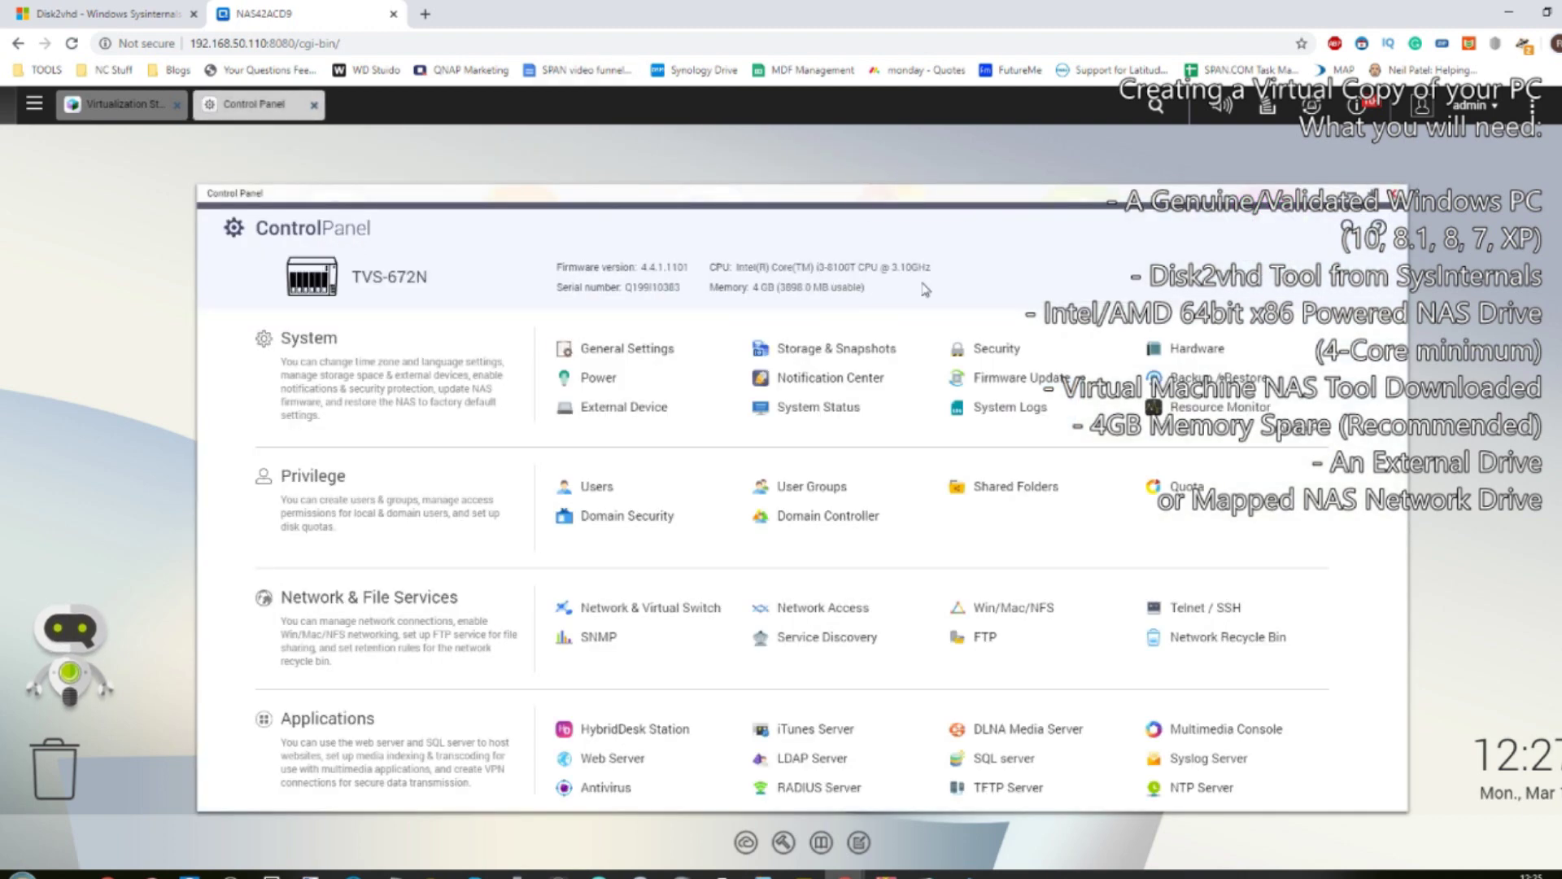
click(1401, 193)
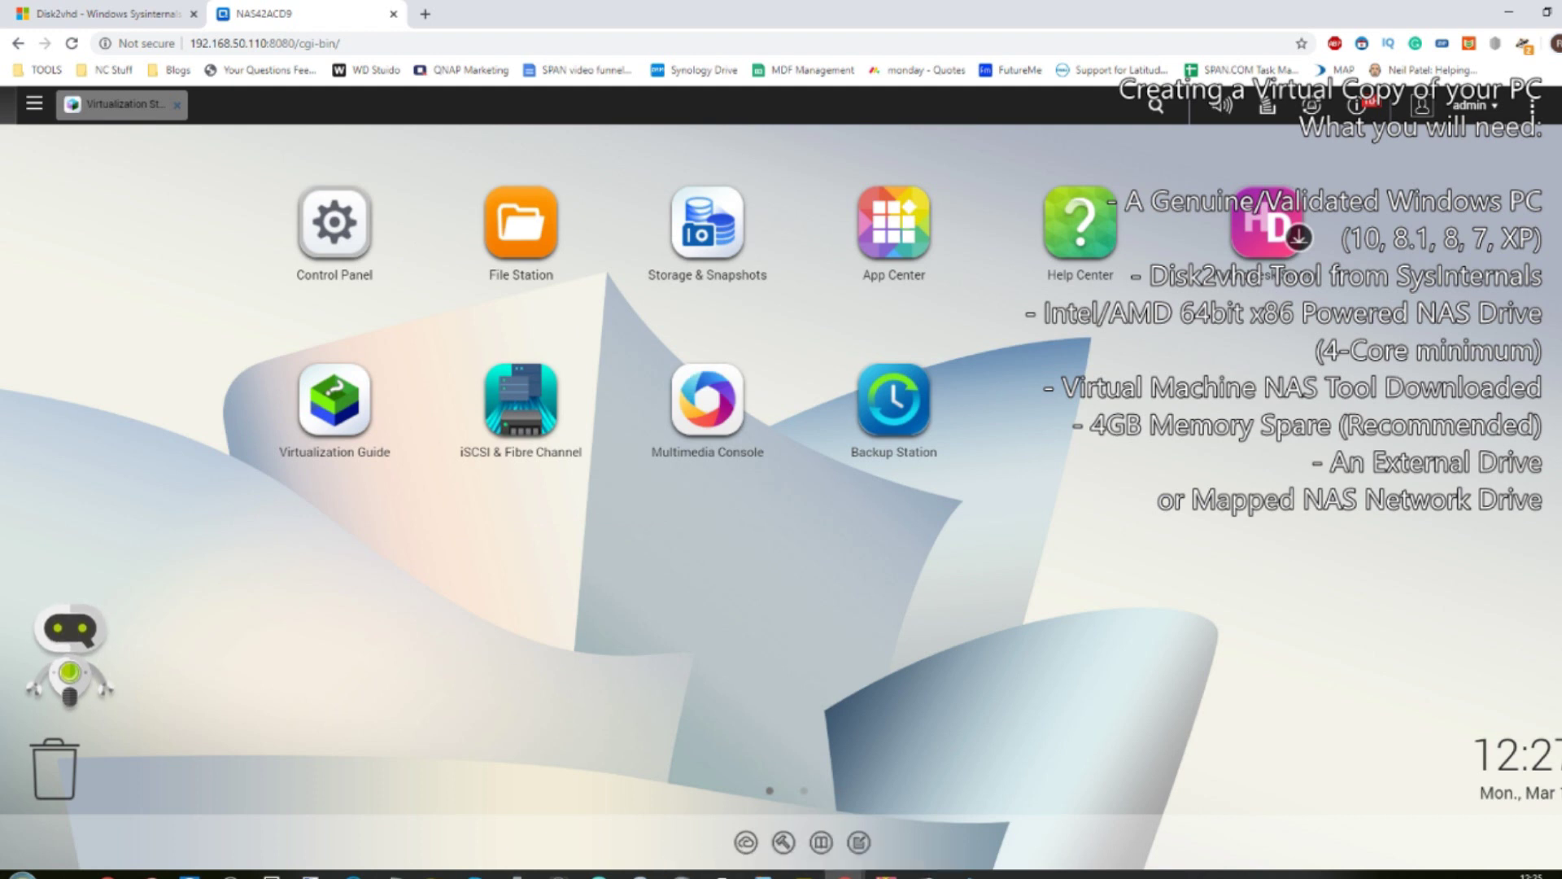
- Open This PC, select Local Disk (C:), and review the PC's About system properties
mouse_move(434, 871)
click(618, 781)
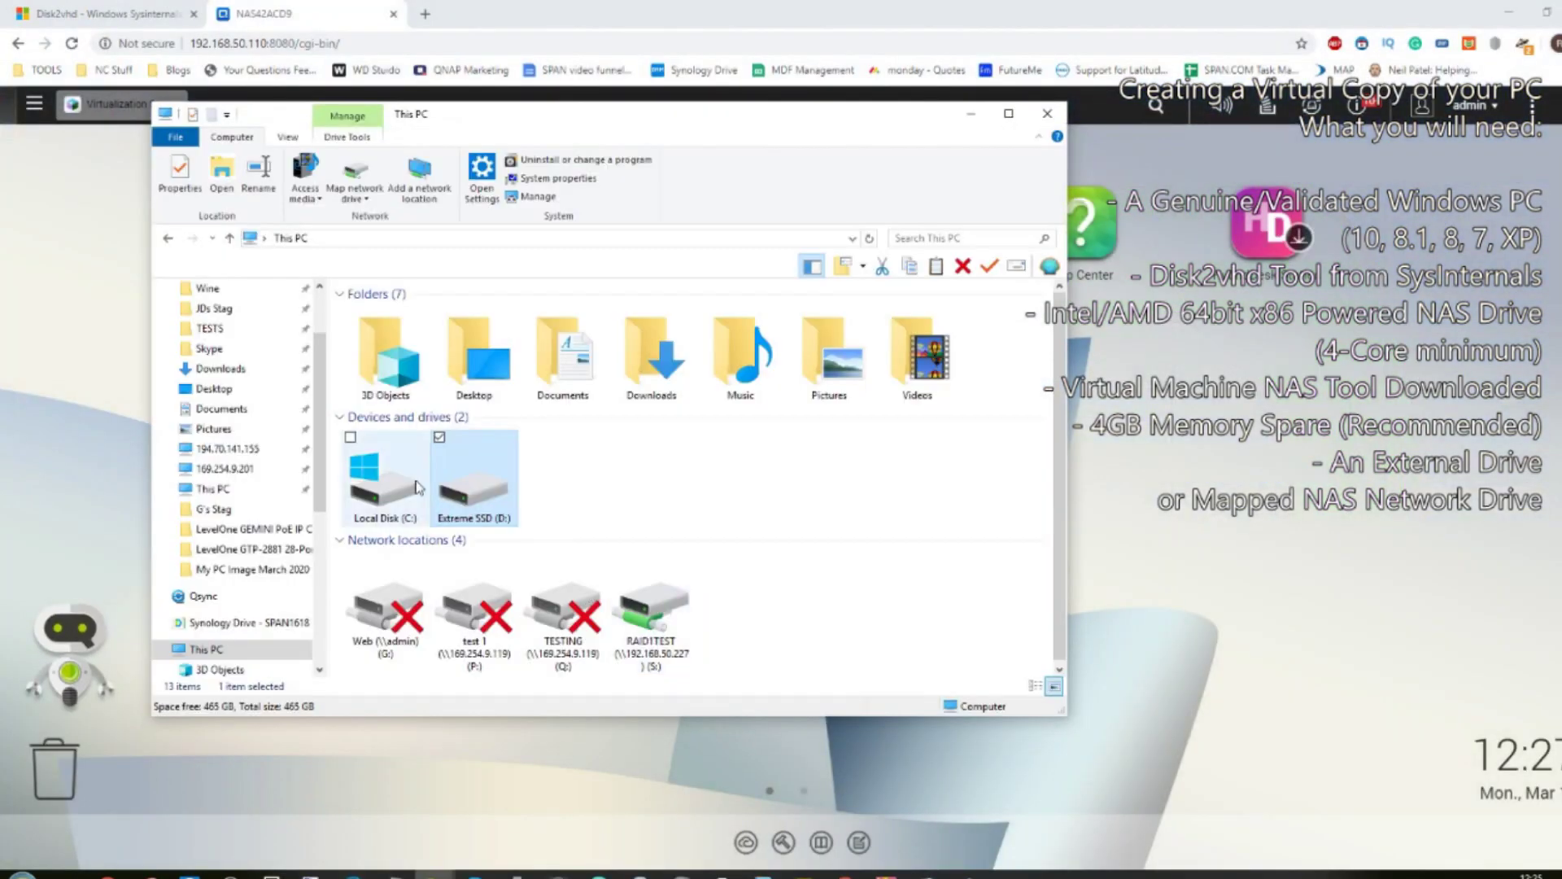
click(368, 488)
click(553, 182)
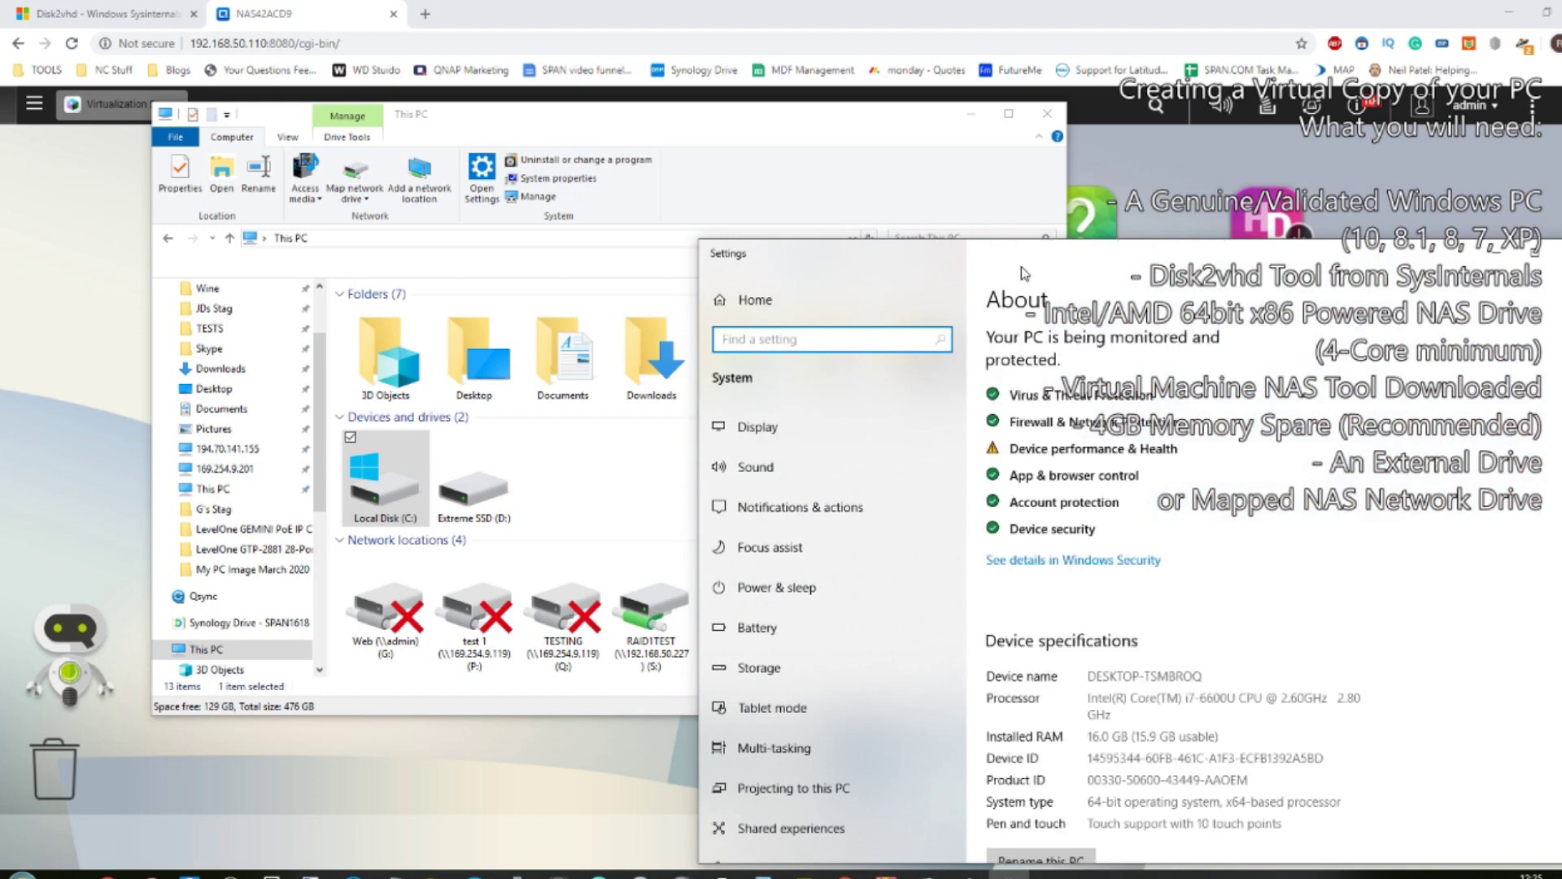
drag(1016, 260, 863, 178)
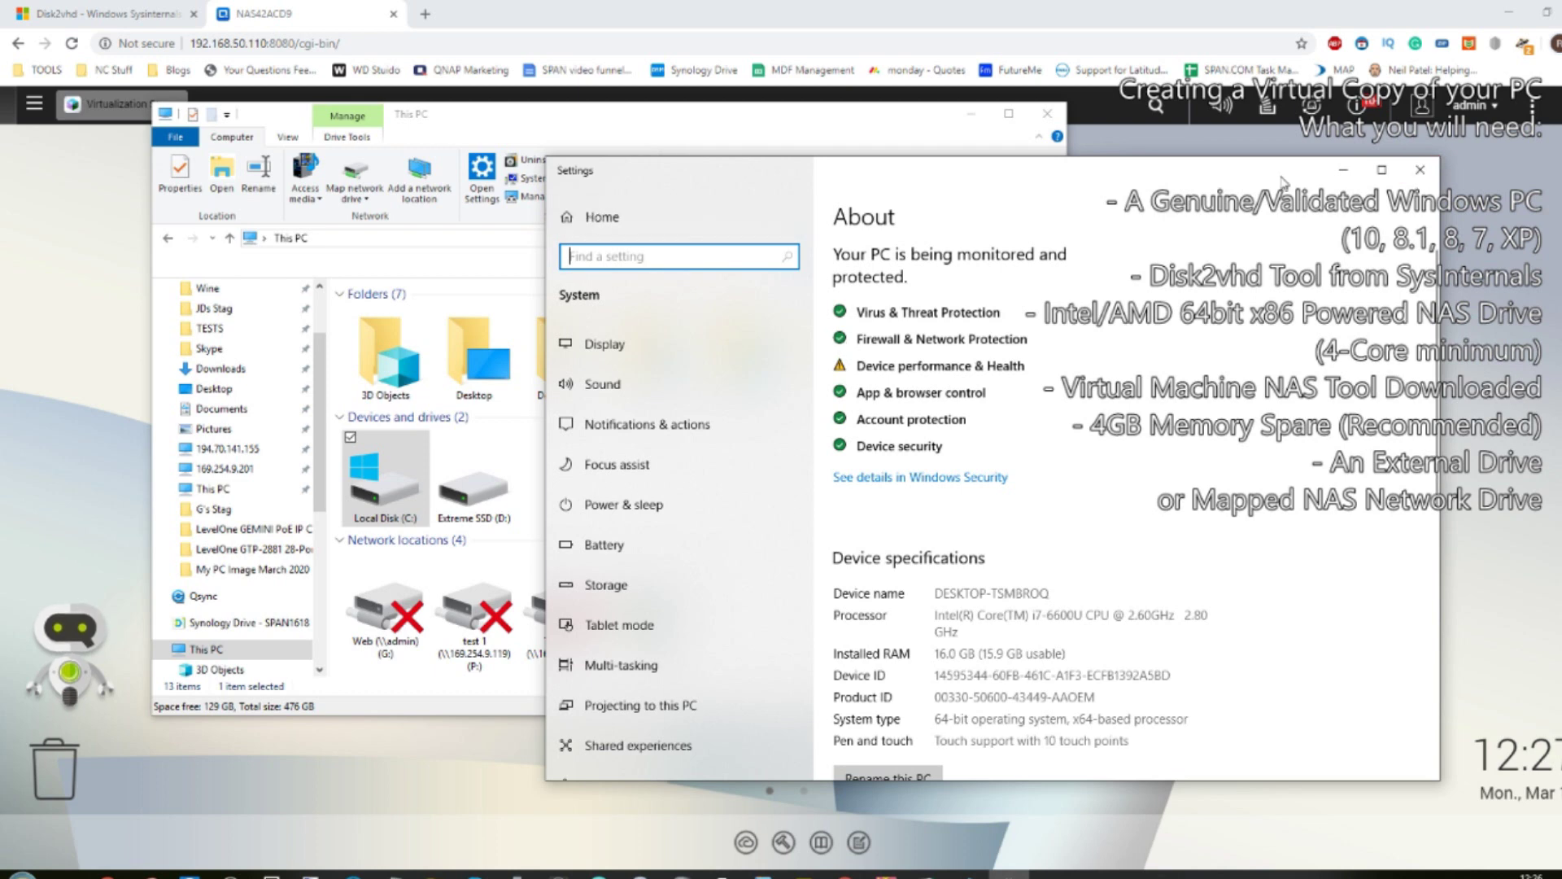
click(1420, 170)
- Move the This PC window to the lower centre beside the NAS desktop
drag(809, 119, 999, 221)
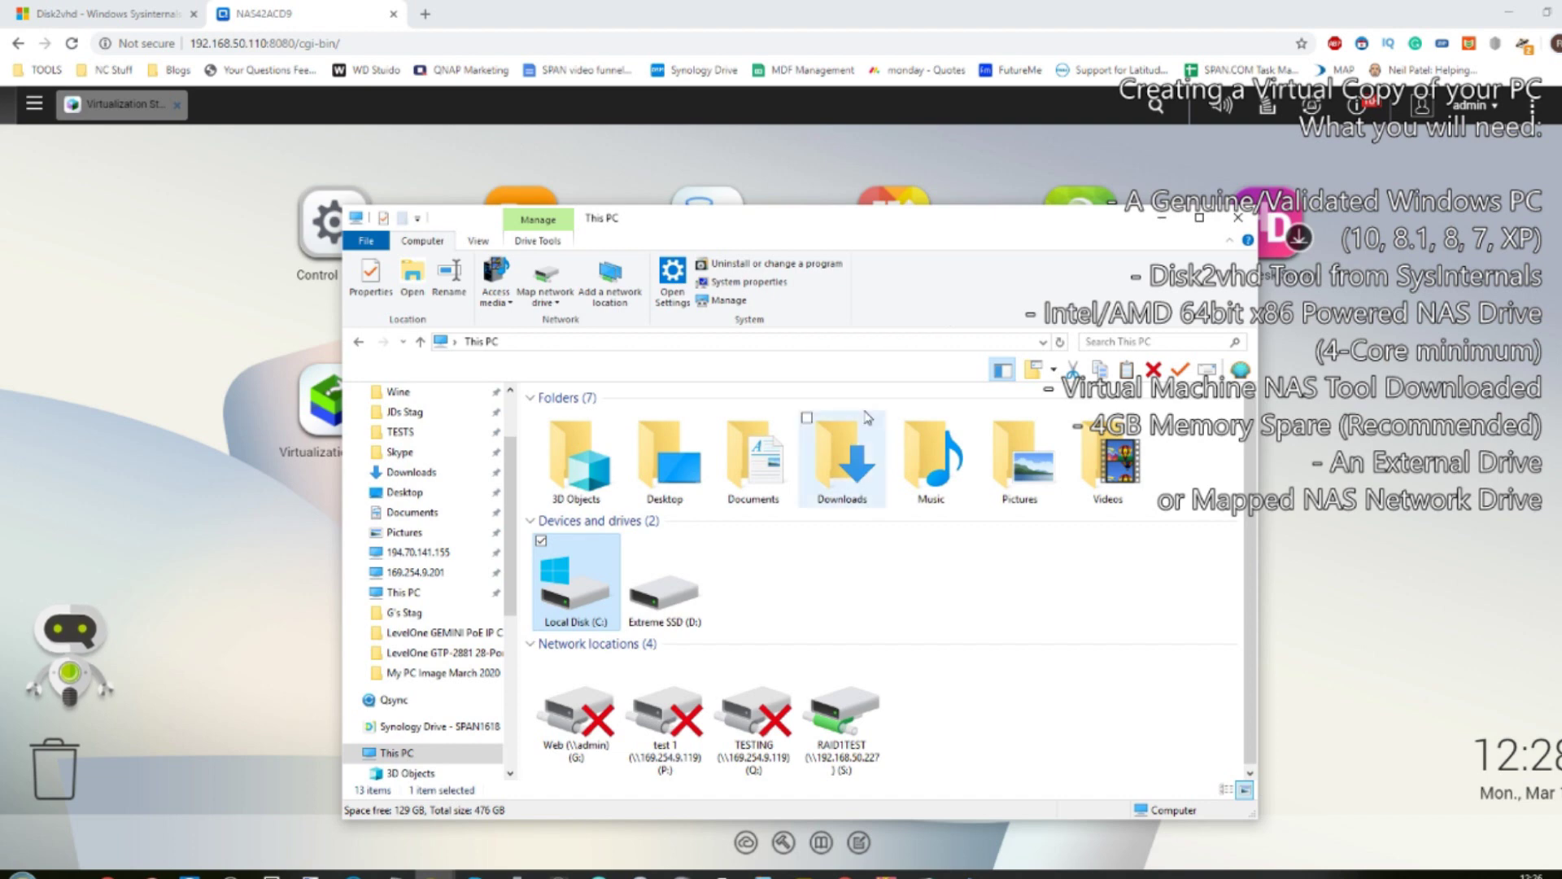
drag(719, 226, 1138, 380)
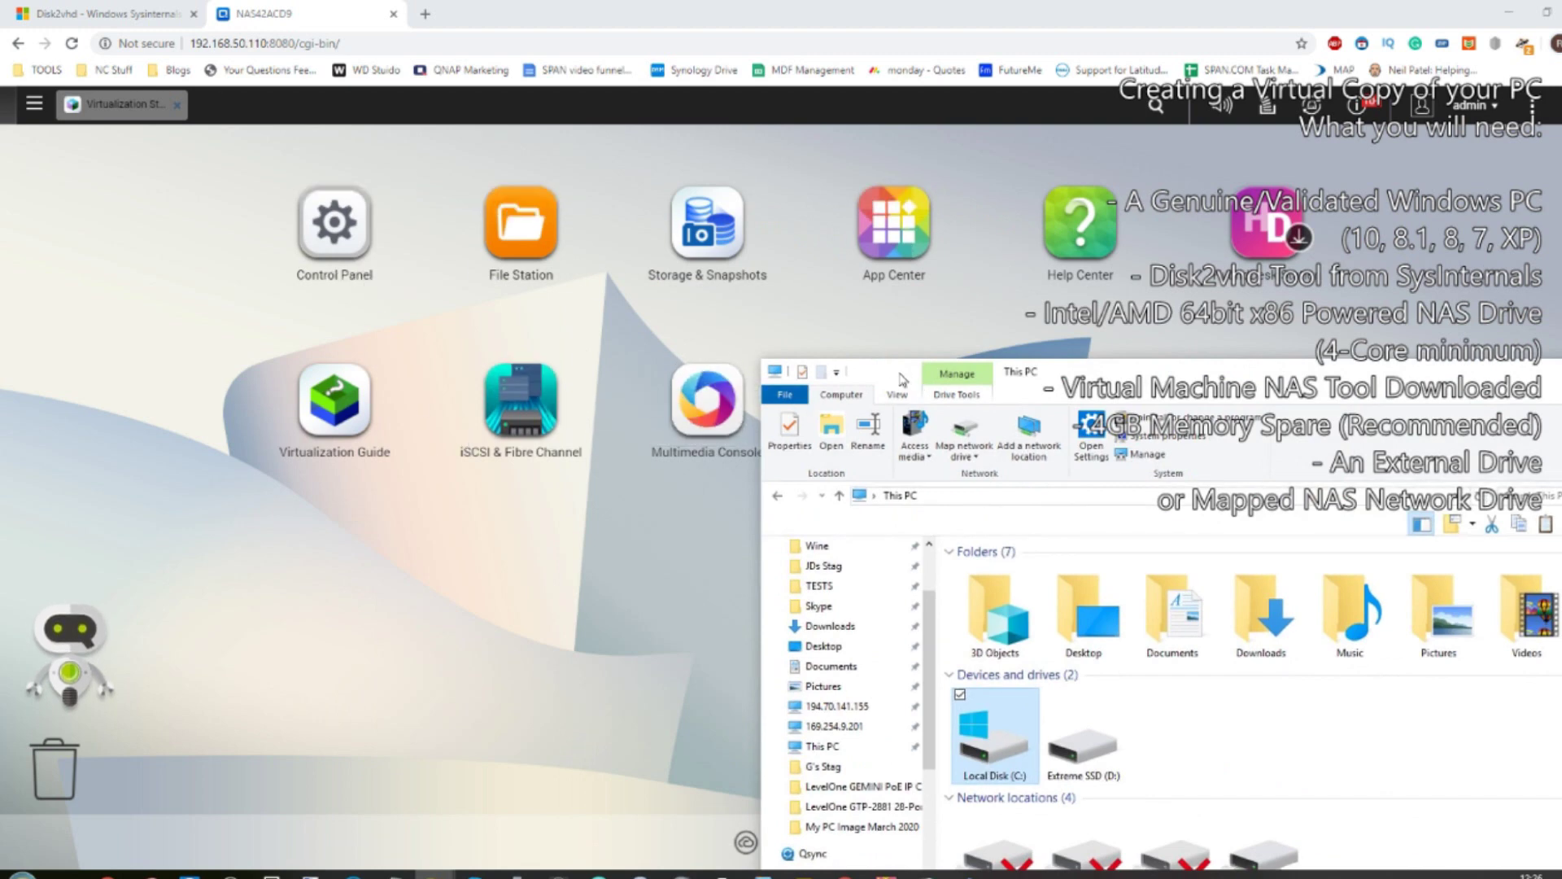
drag(898, 374, 526, 438)
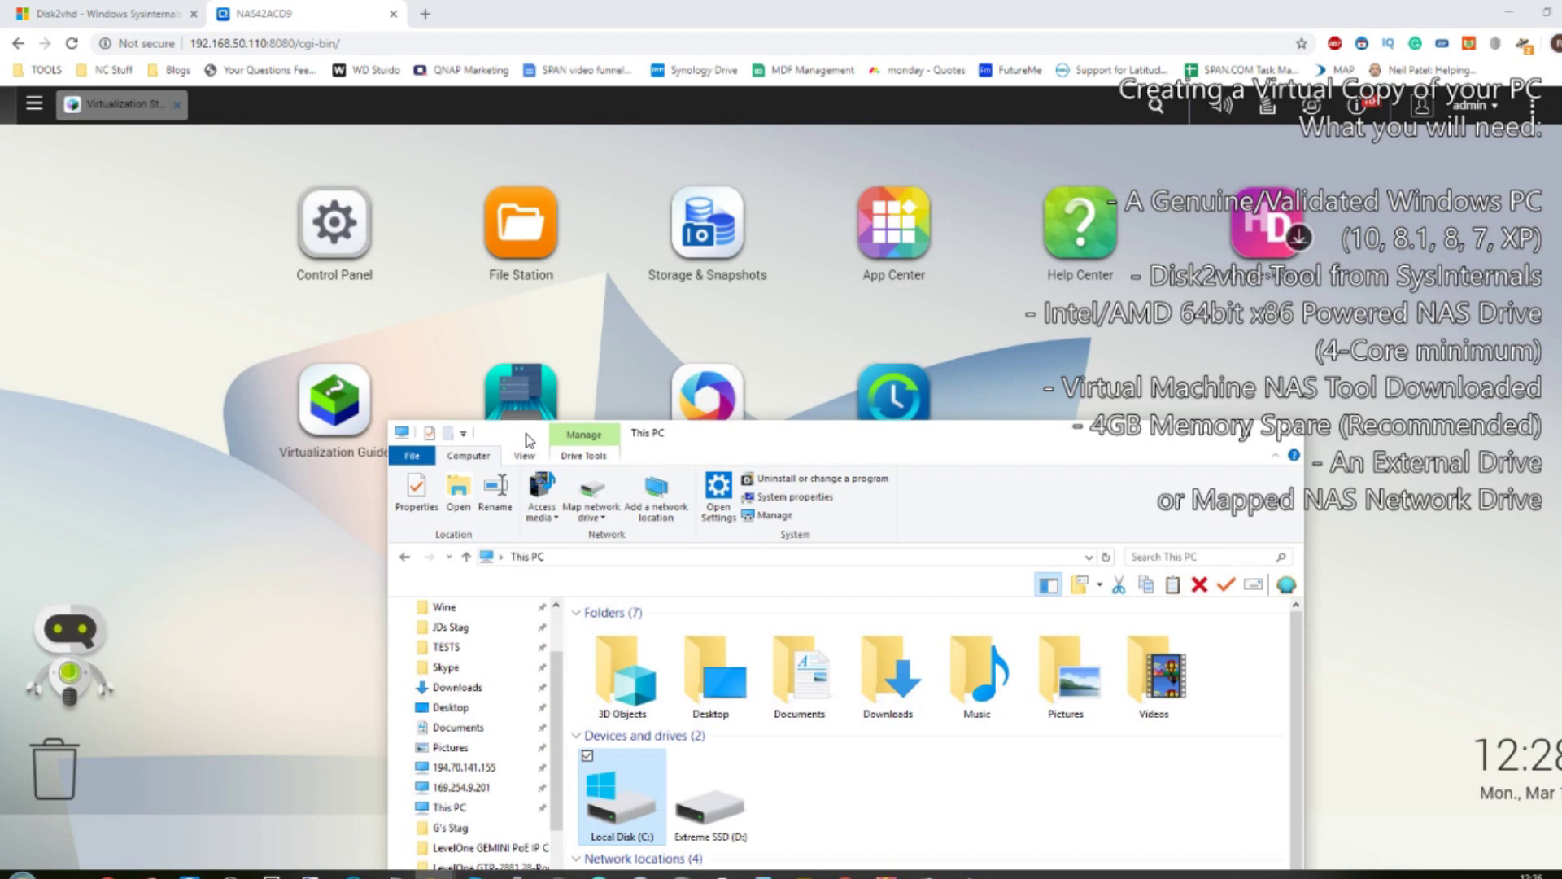
- Switch to the Disk2vhd v2.01 Sysinternals tab, highlight its title, and briefly check the Disk2vhd.zip archive
click(122, 14)
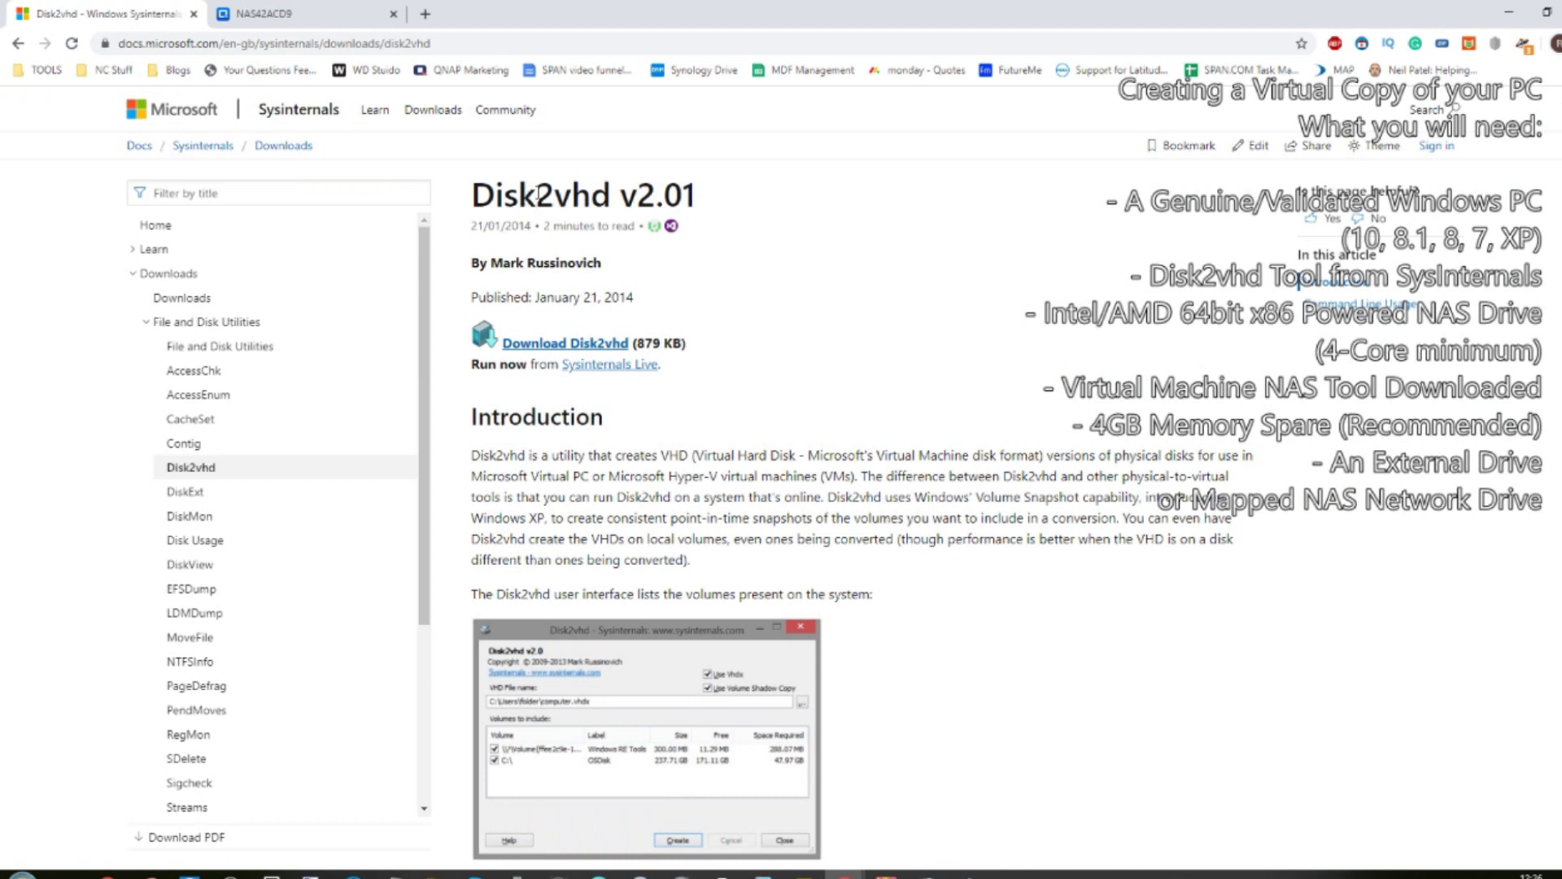
drag(609, 194, 480, 195)
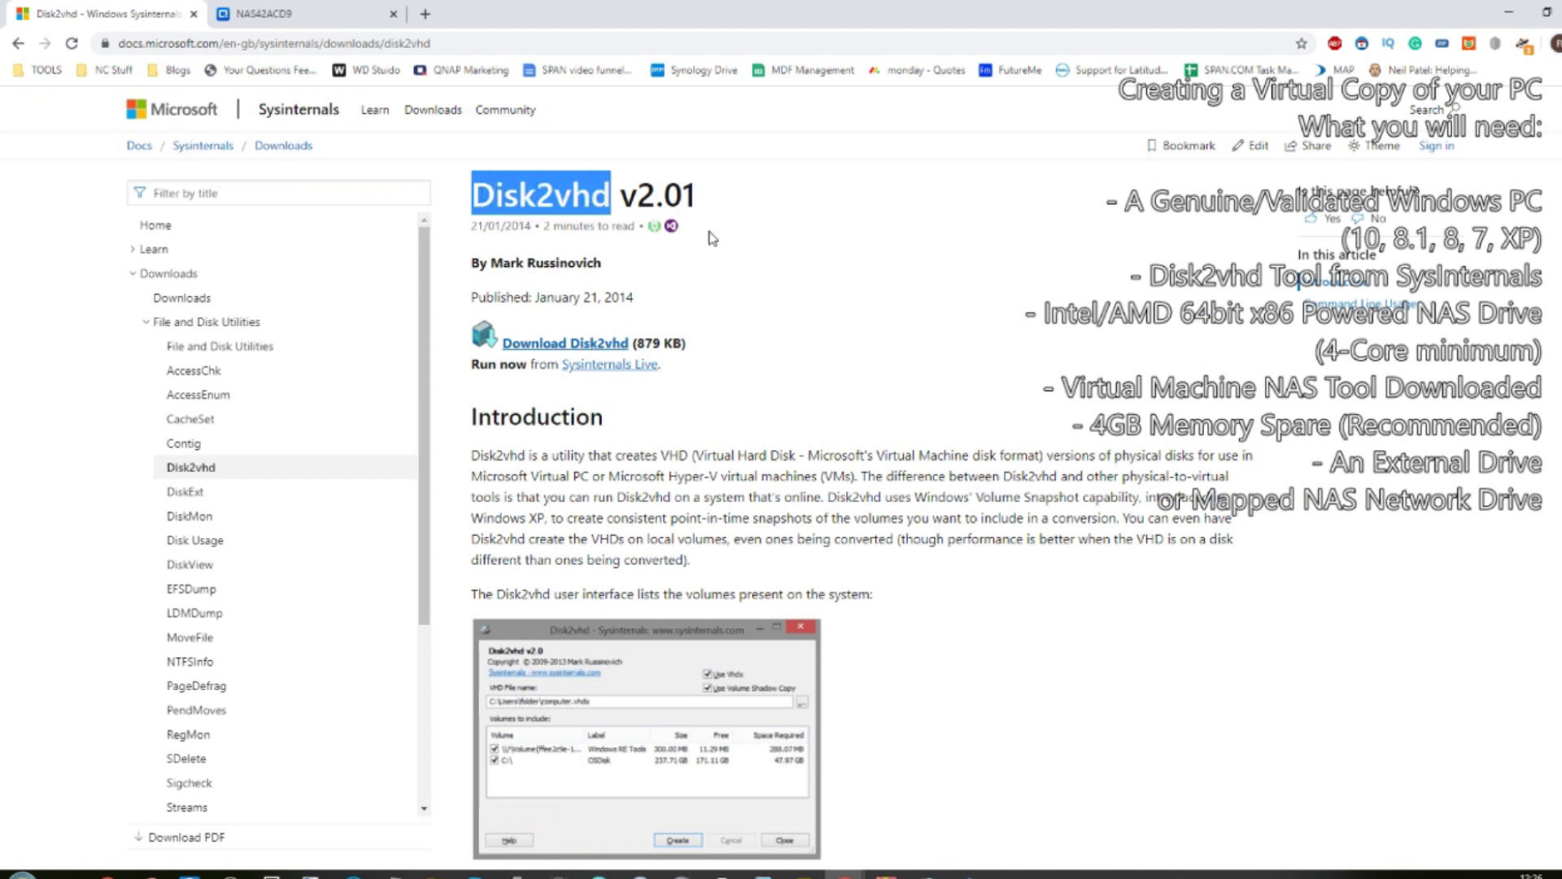
drag(706, 200, 483, 181)
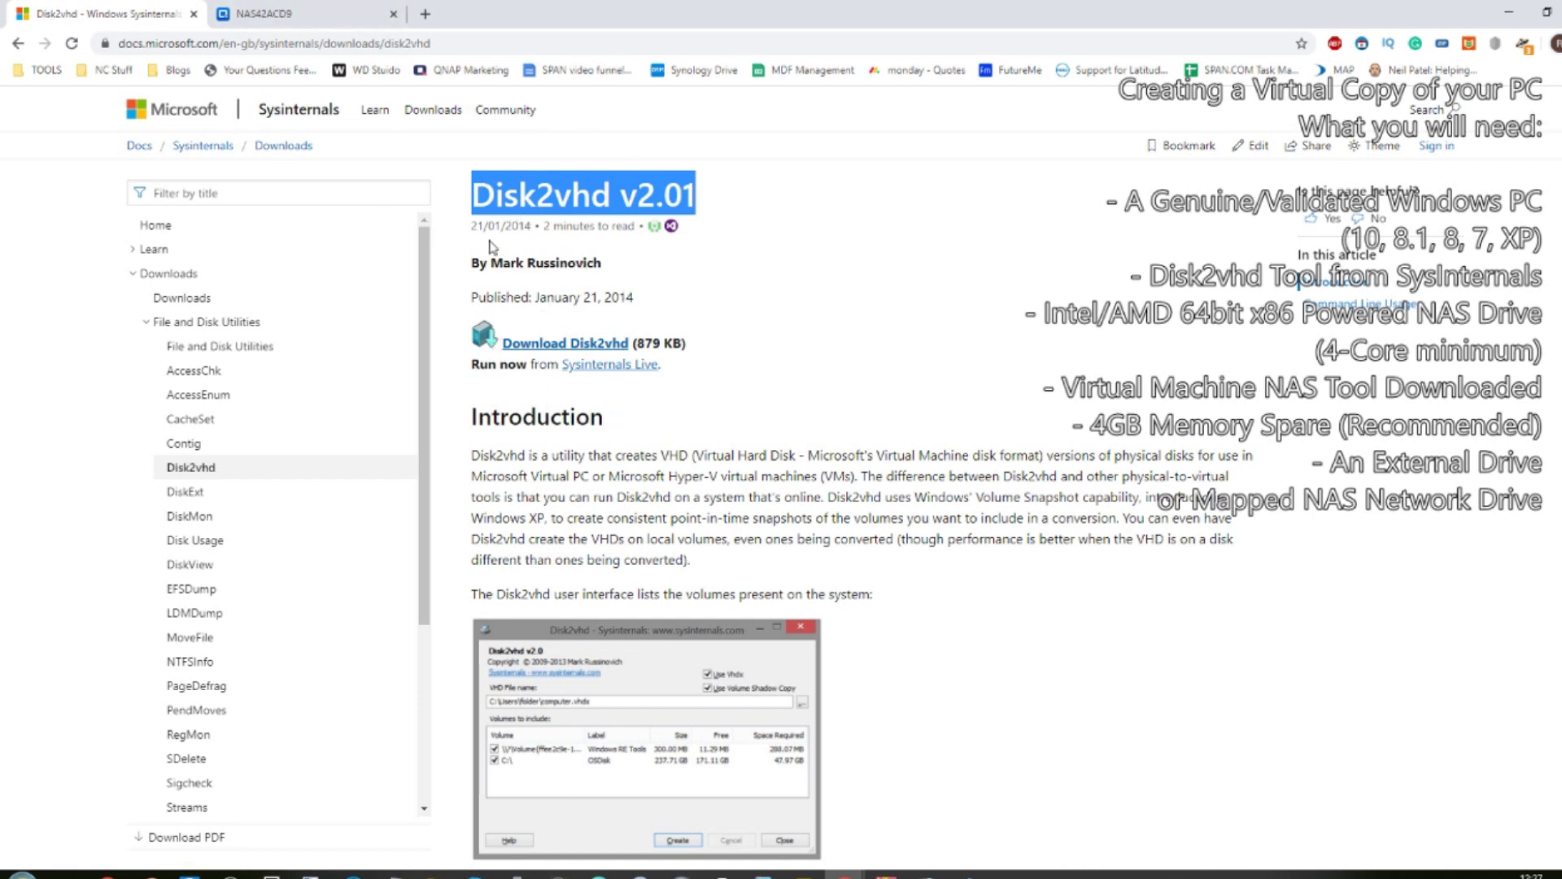
click(460, 192)
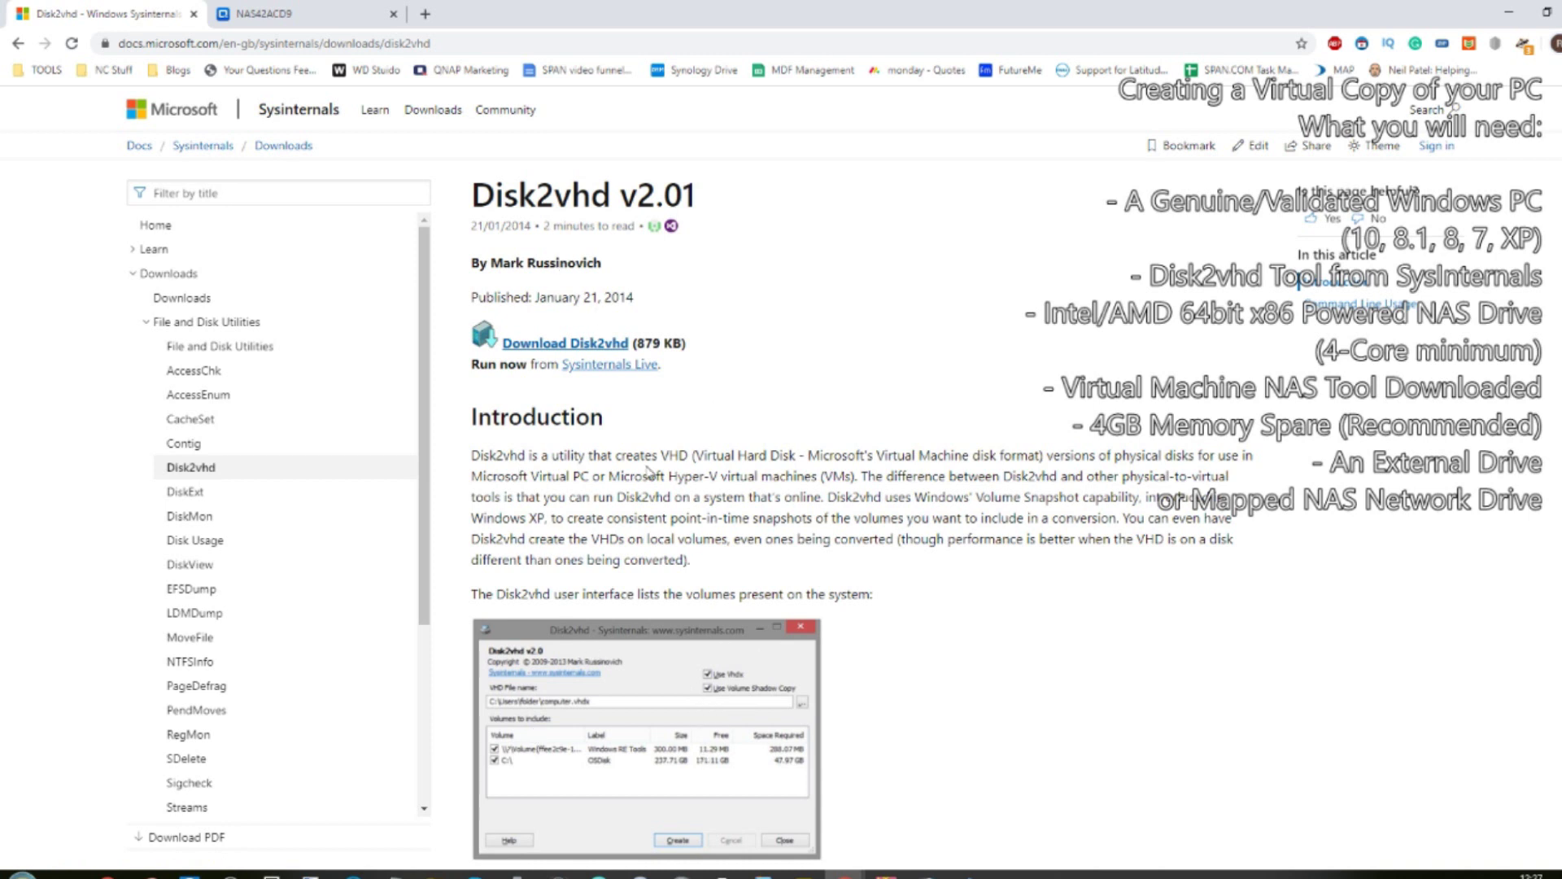
click(647, 802)
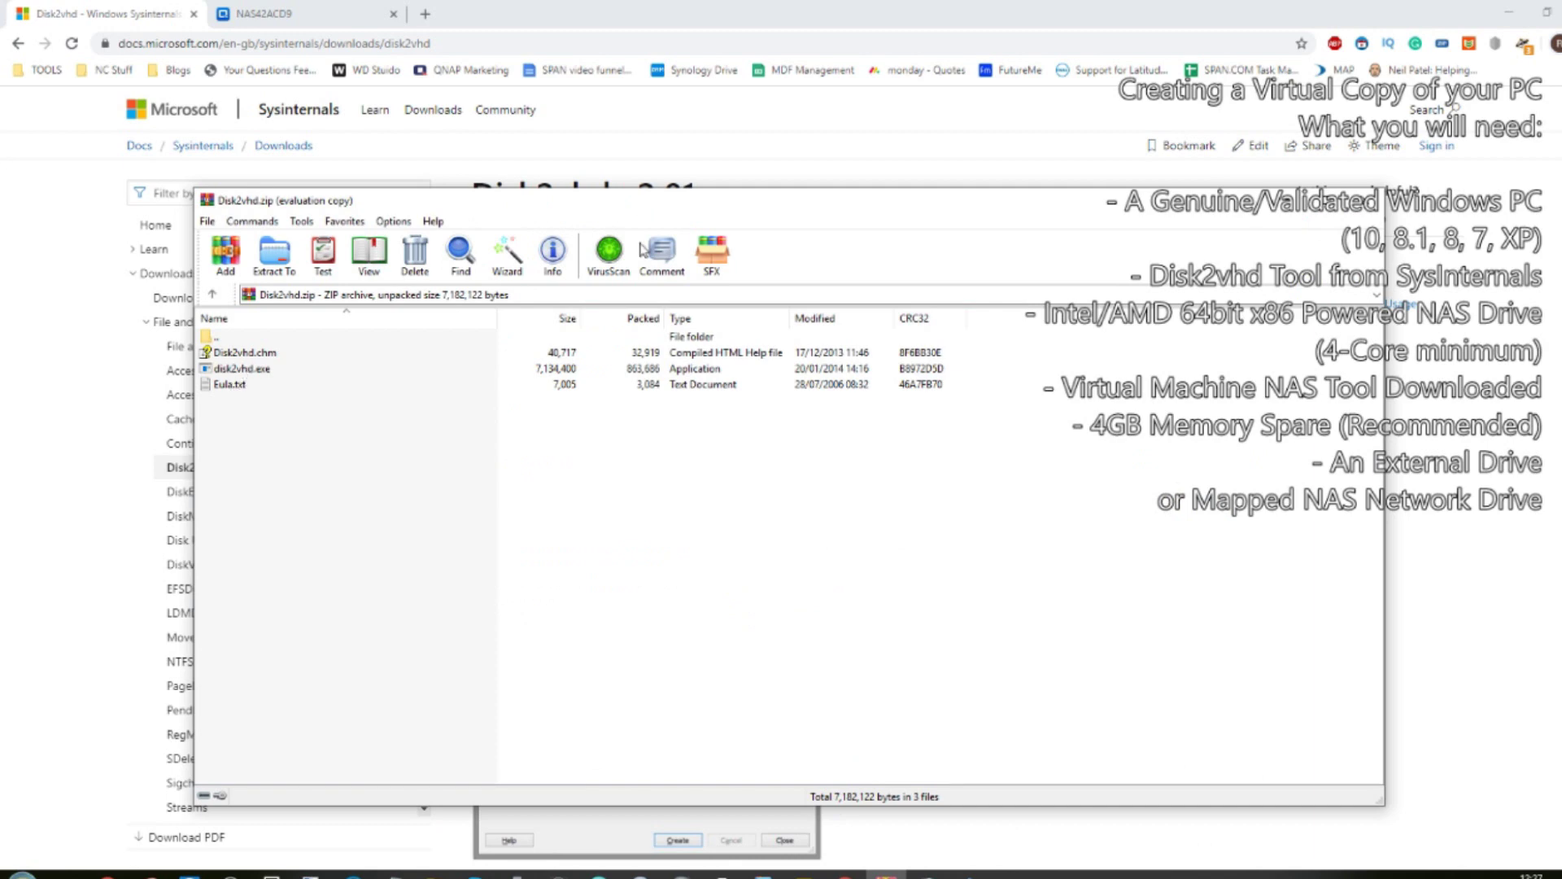
click(1288, 203)
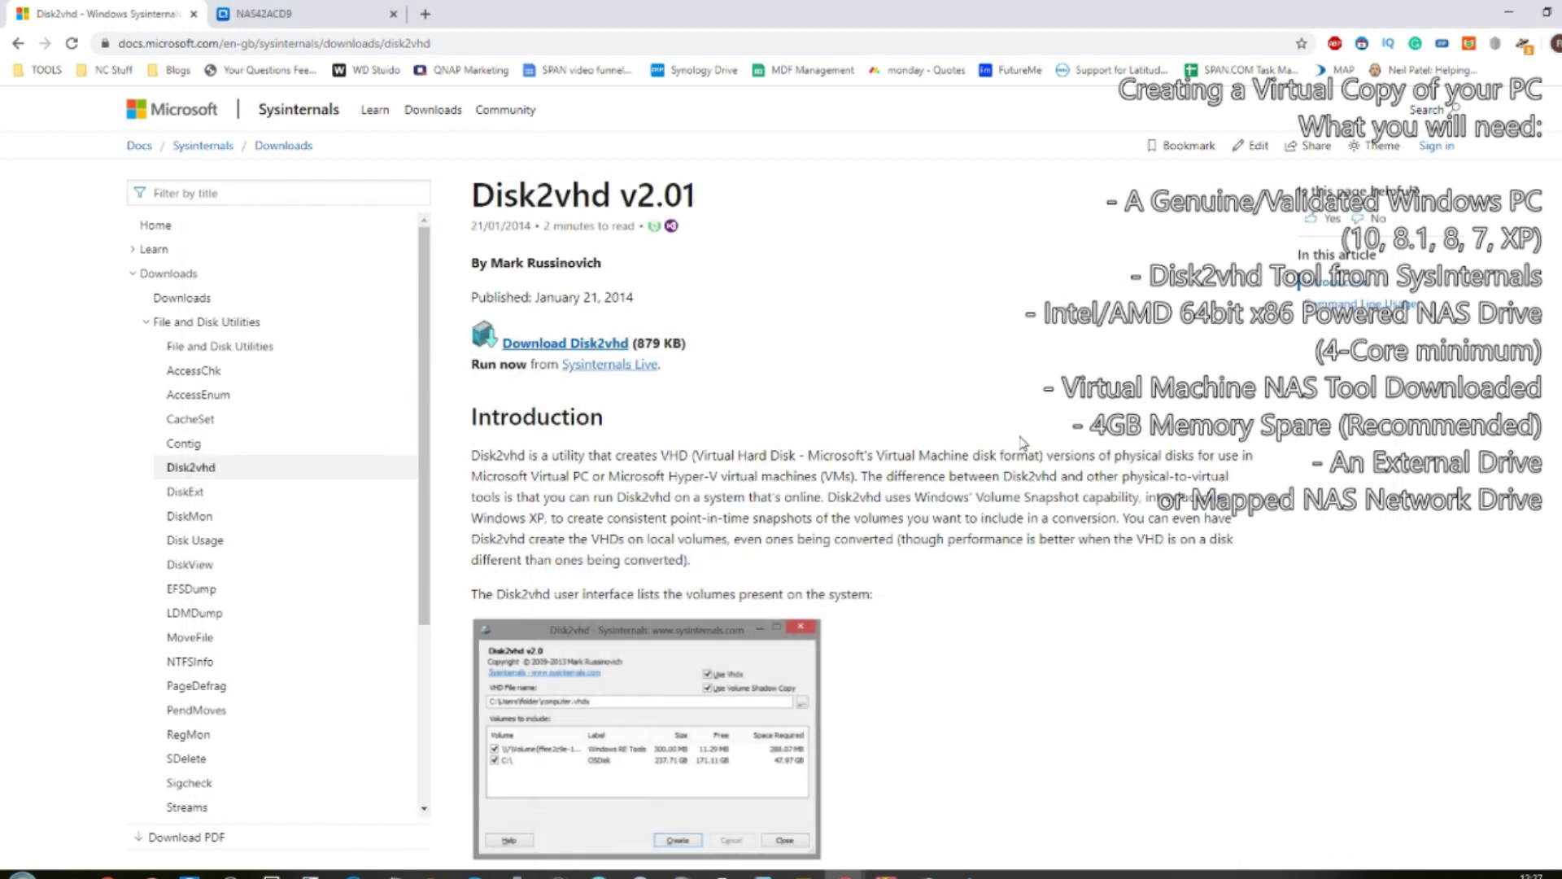
- Switch to the NAS42ACD9 tab to show the QTS desktop
click(298, 9)
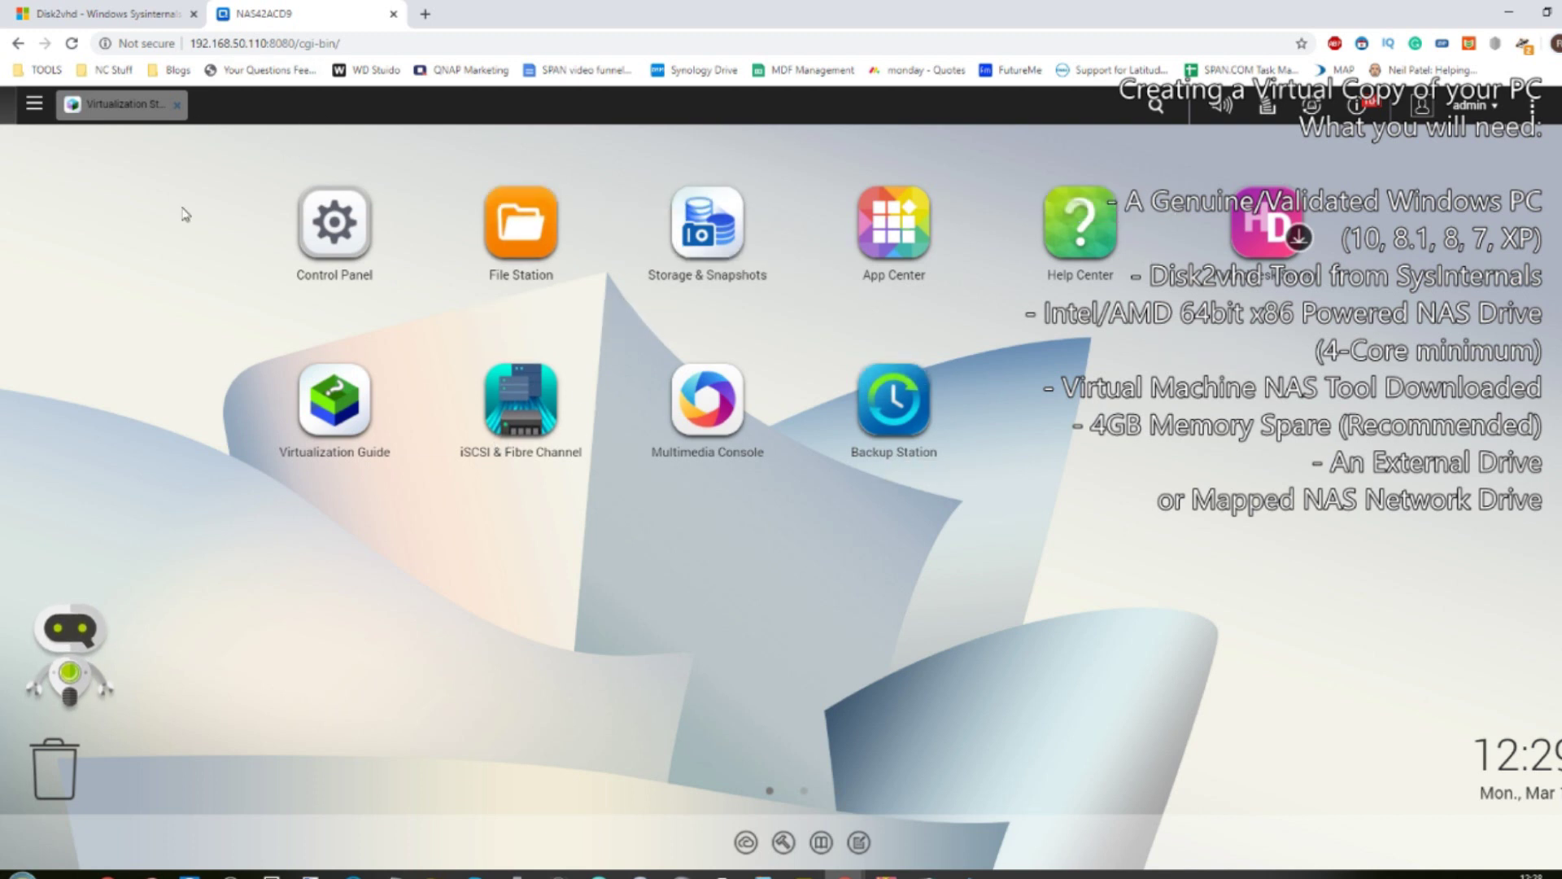
- Restore Virtualization Station, review its VirtualizationStation 3 overview, and close it
click(126, 112)
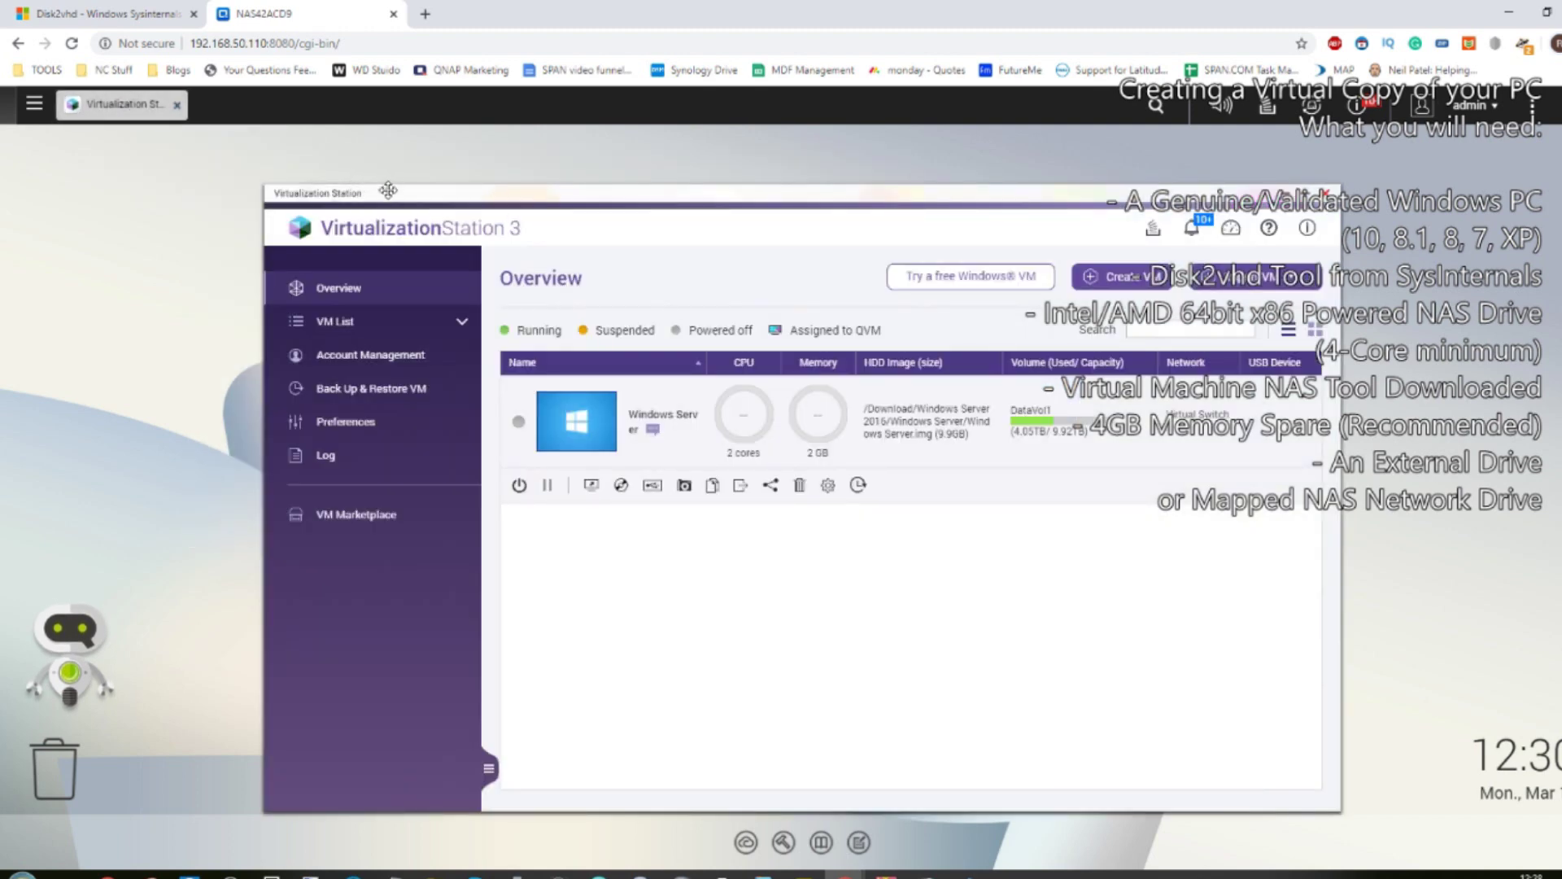
drag(388, 192, 358, 161)
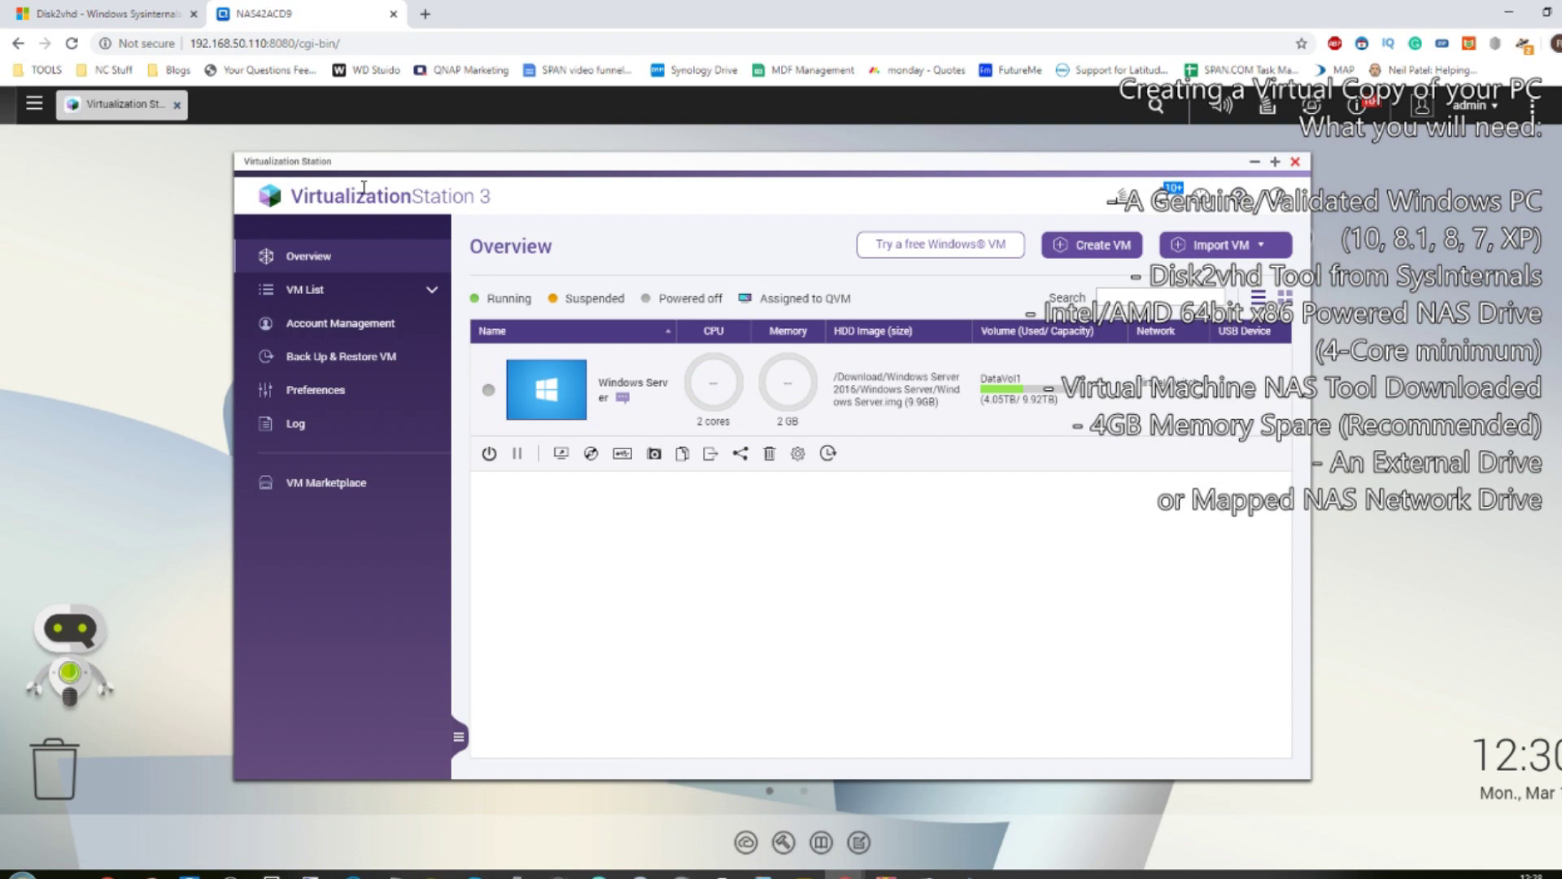
drag(493, 198, 293, 195)
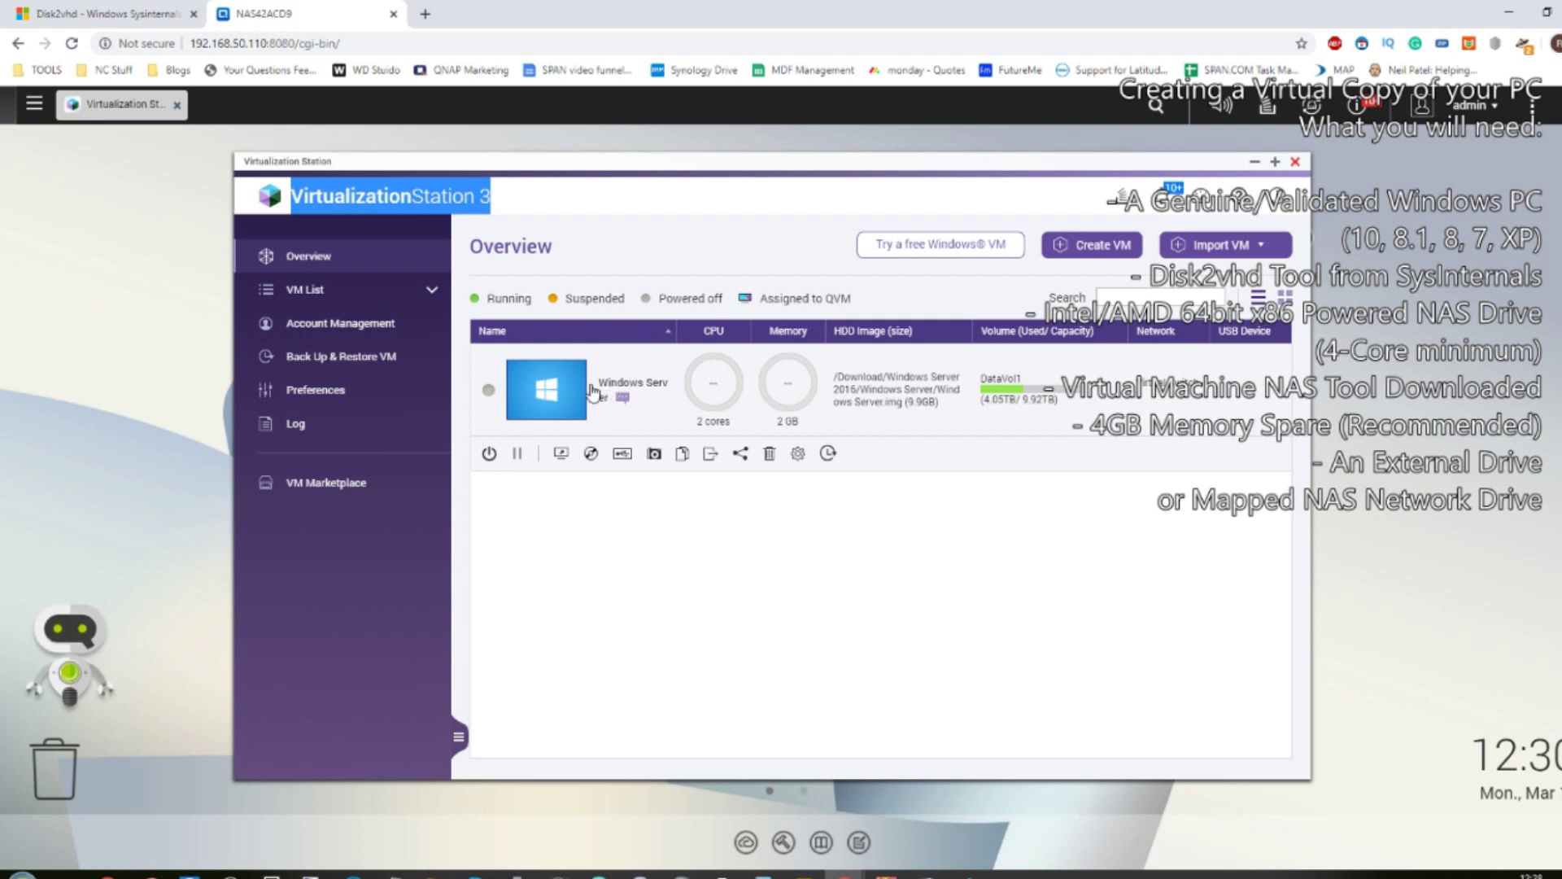
drag(592, 393, 725, 379)
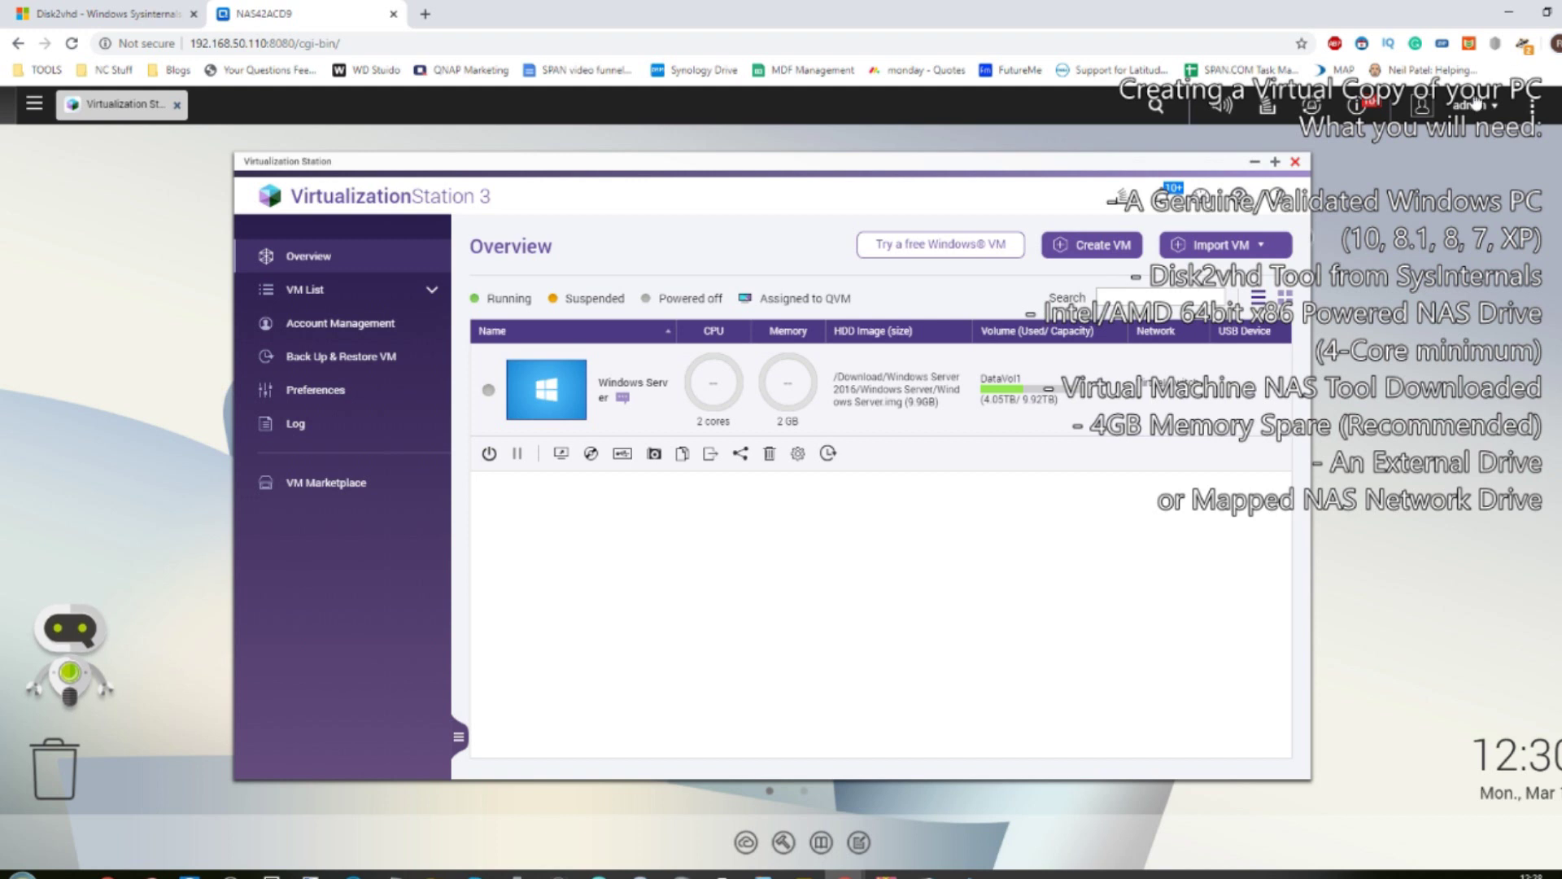
click(1295, 162)
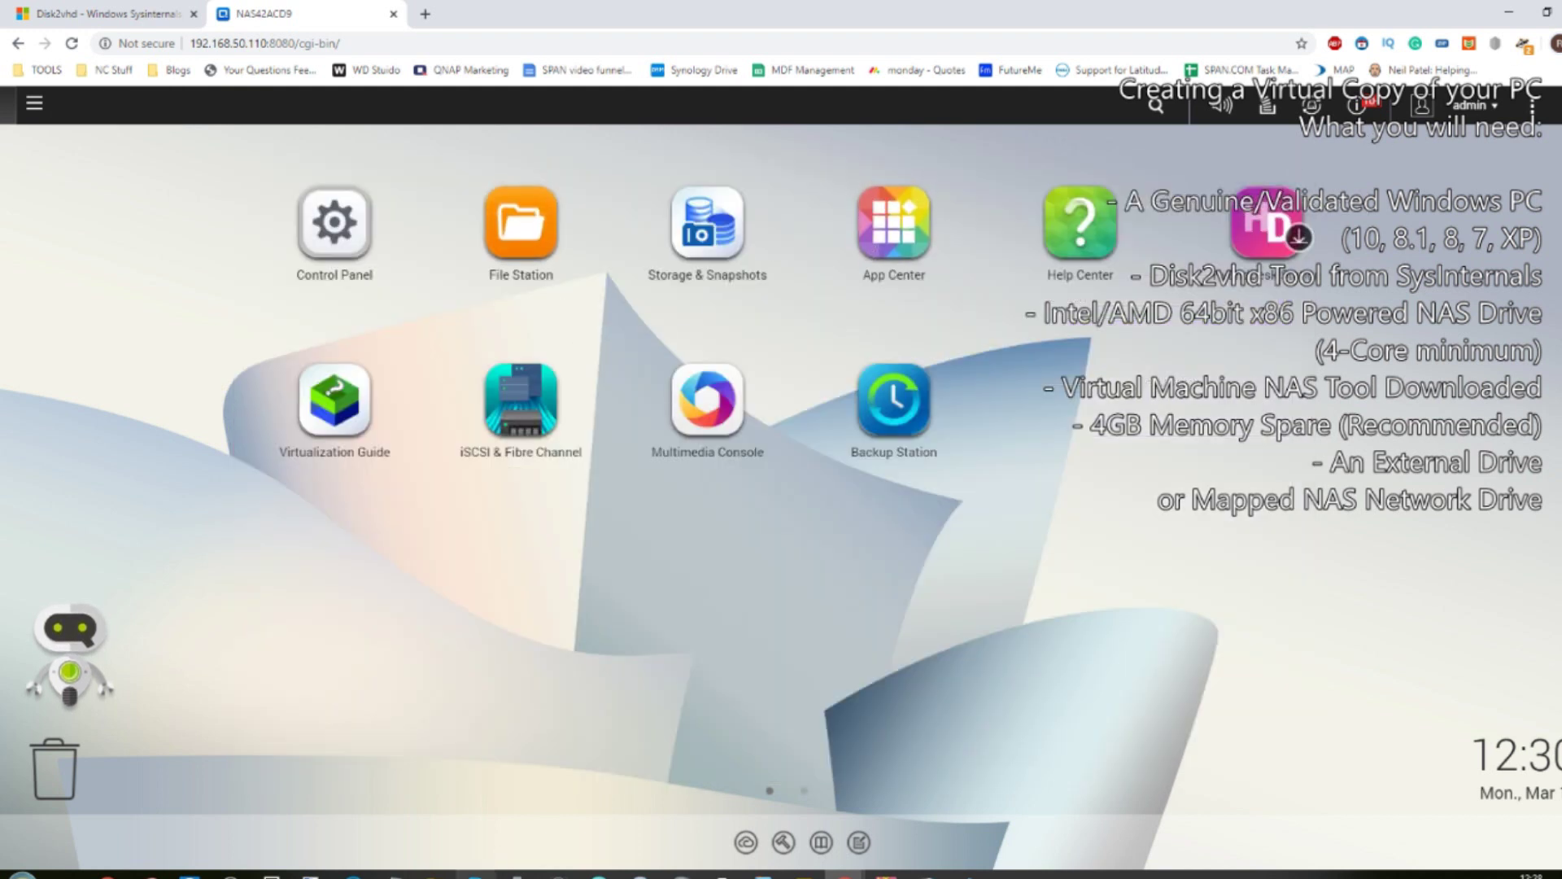
- Open This PC, confirm Extreme SSD (D:) has 465 GB free, and launch QNAP Qfinder Pro
mouse_move(433, 875)
click(683, 810)
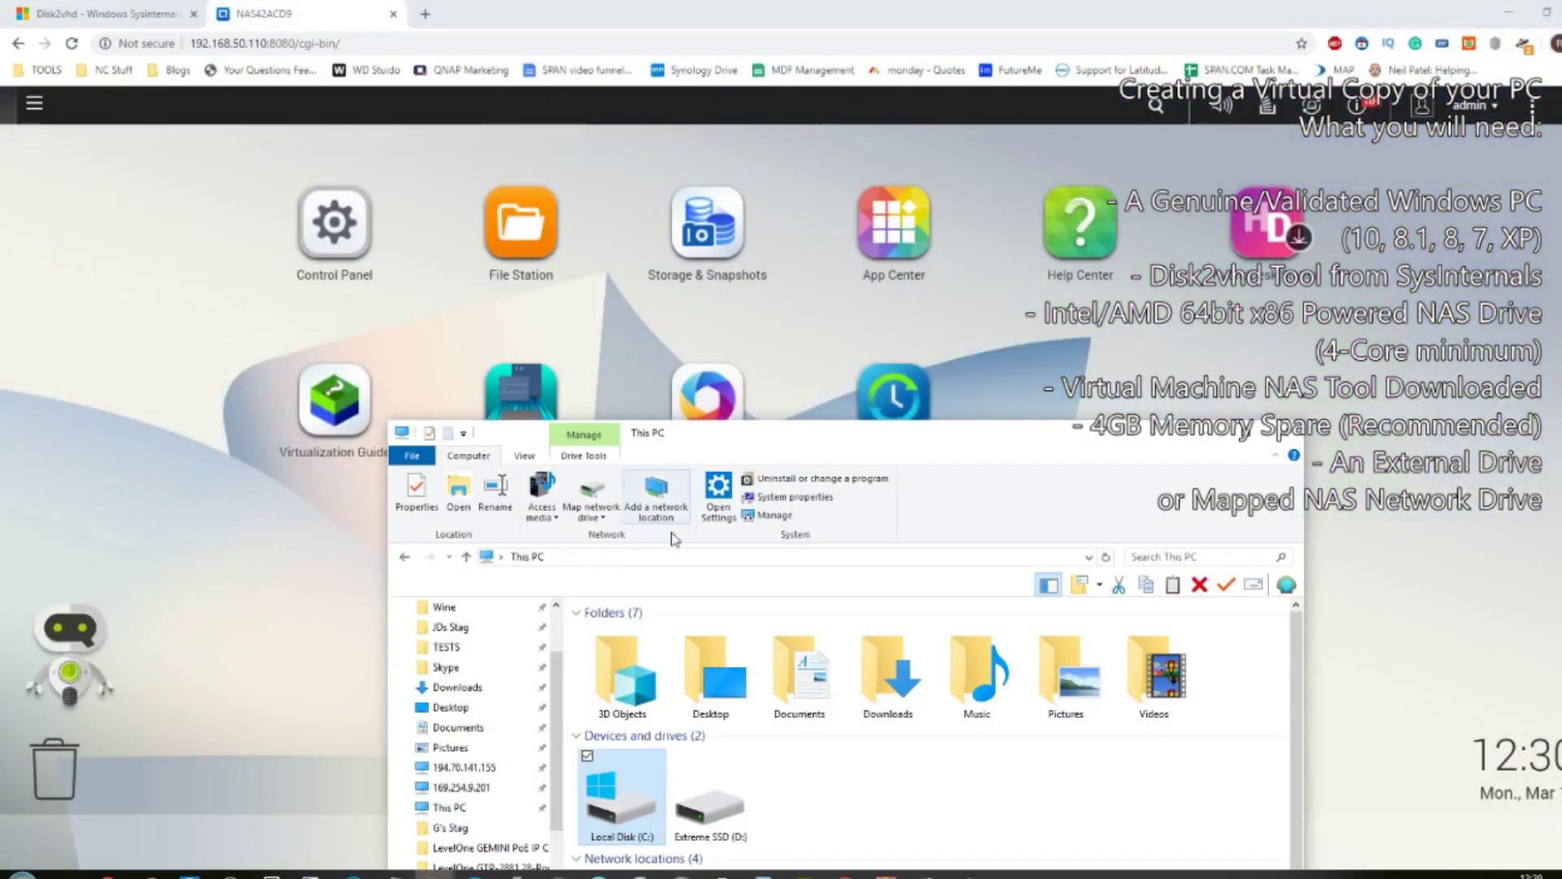
drag(577, 431, 518, 165)
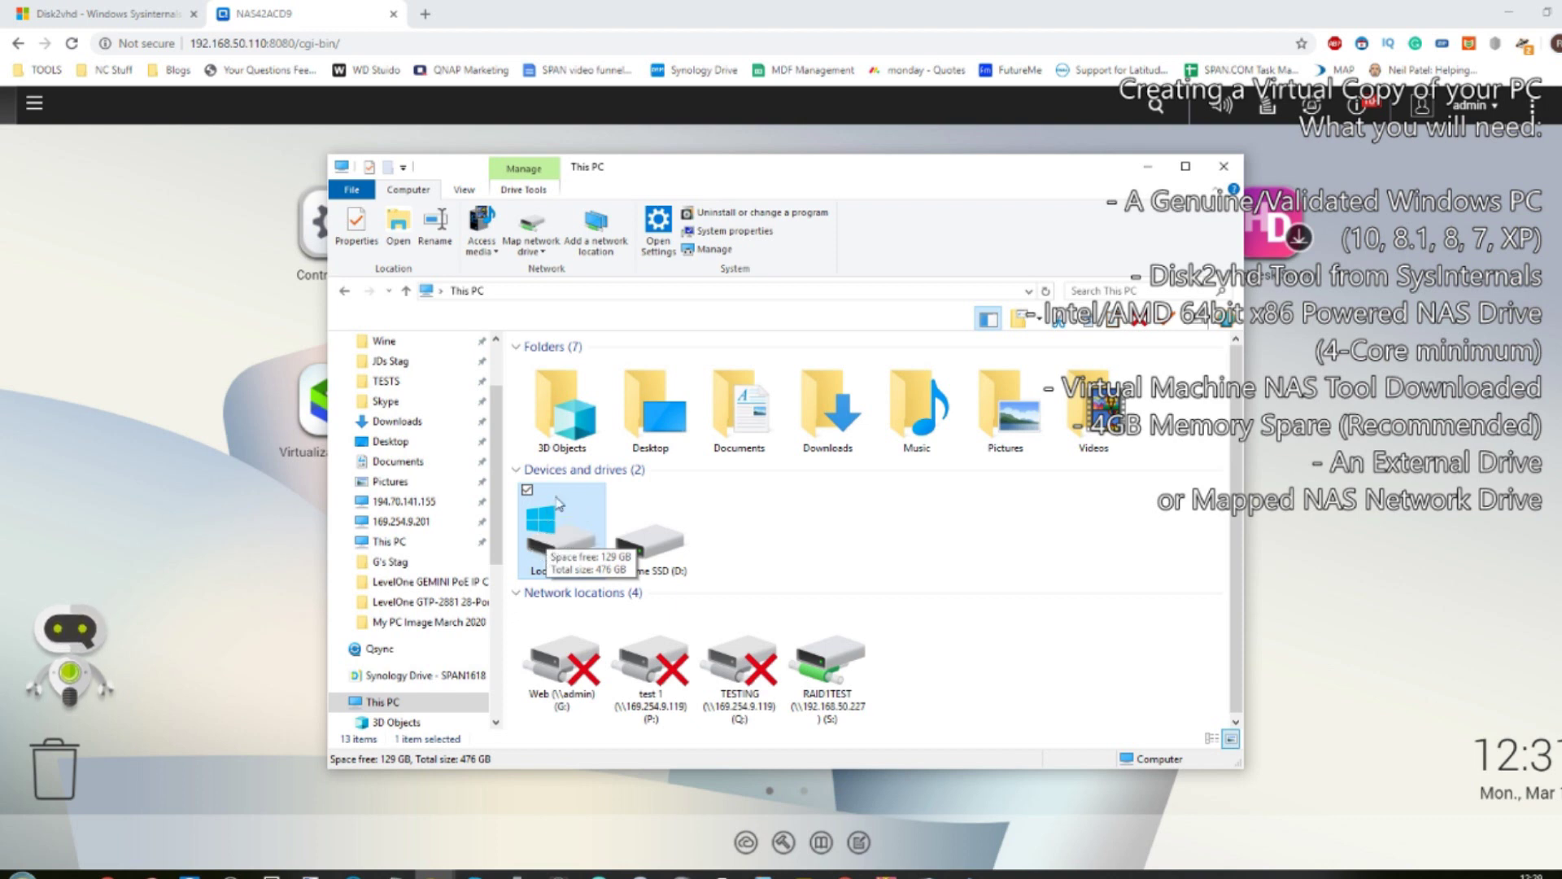
mouse_move(648, 543)
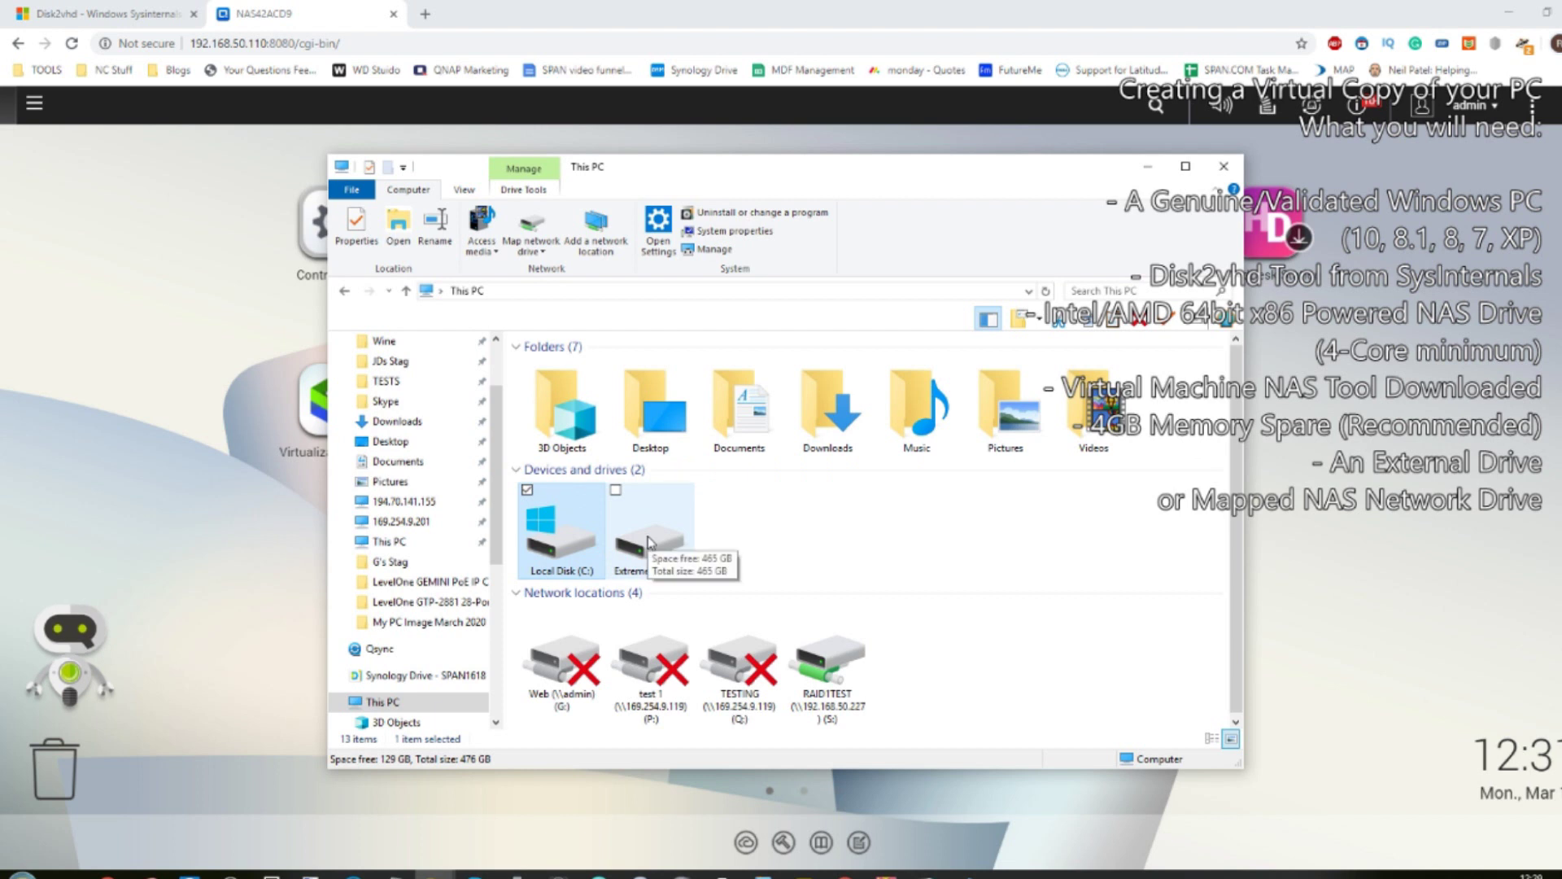
click(649, 544)
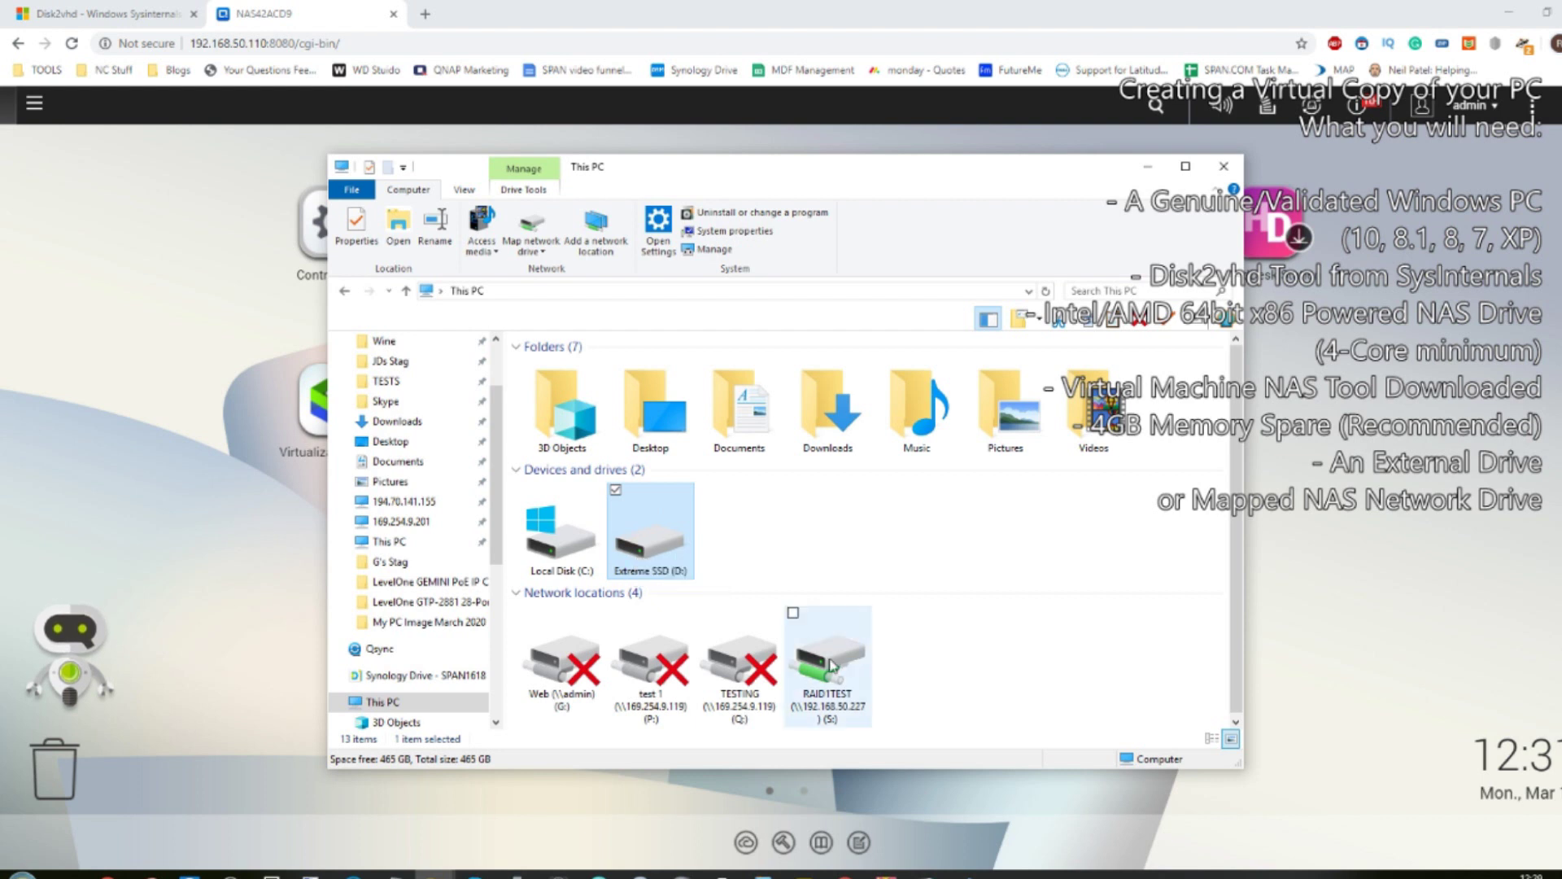
mouse_move(850, 633)
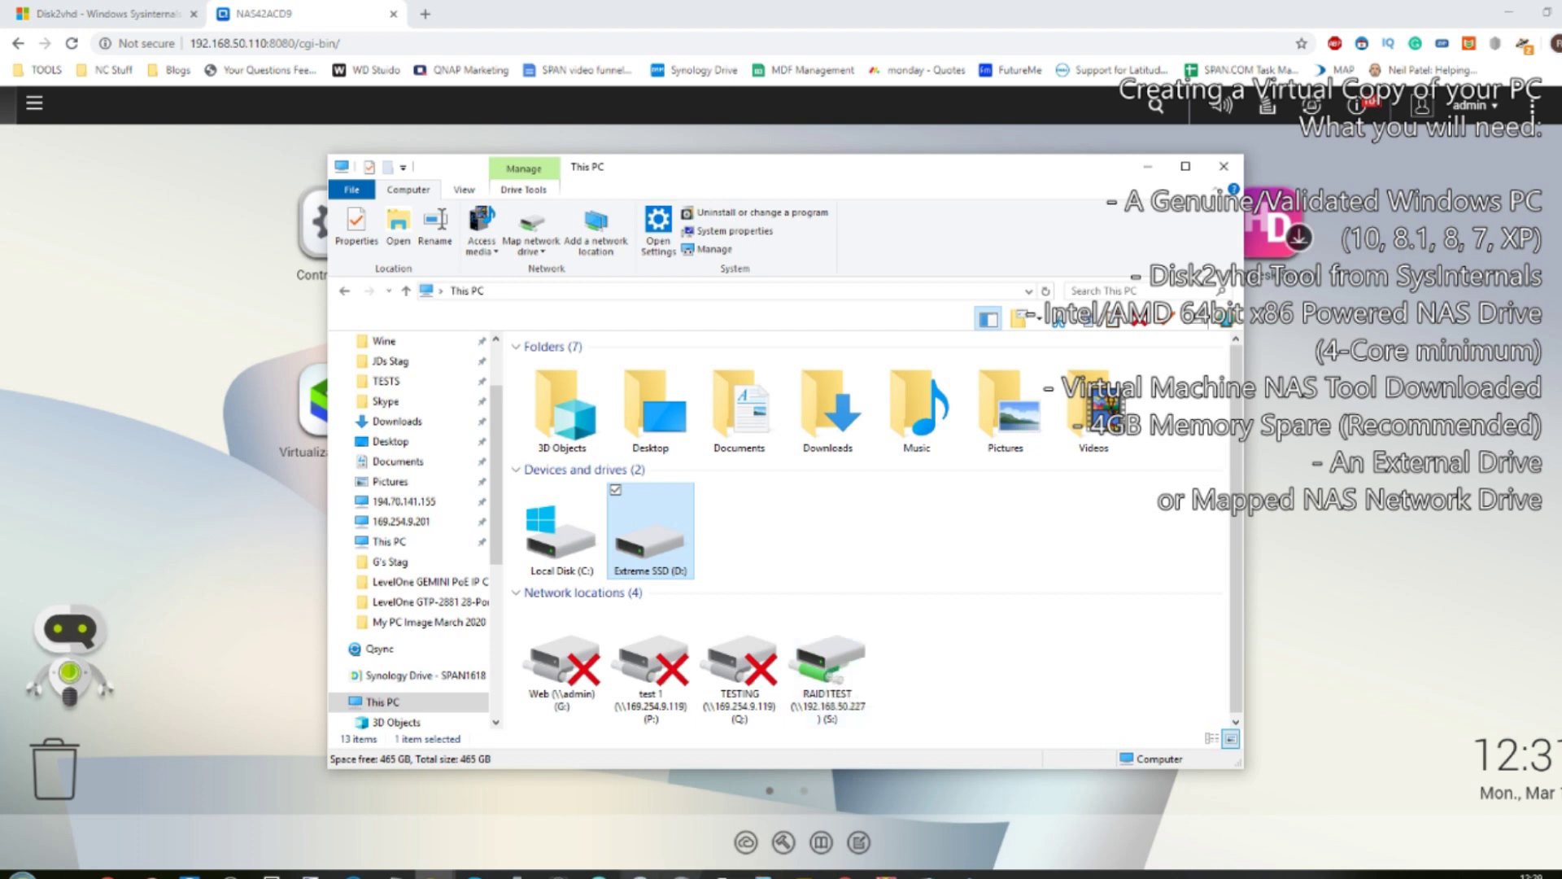
click(599, 874)
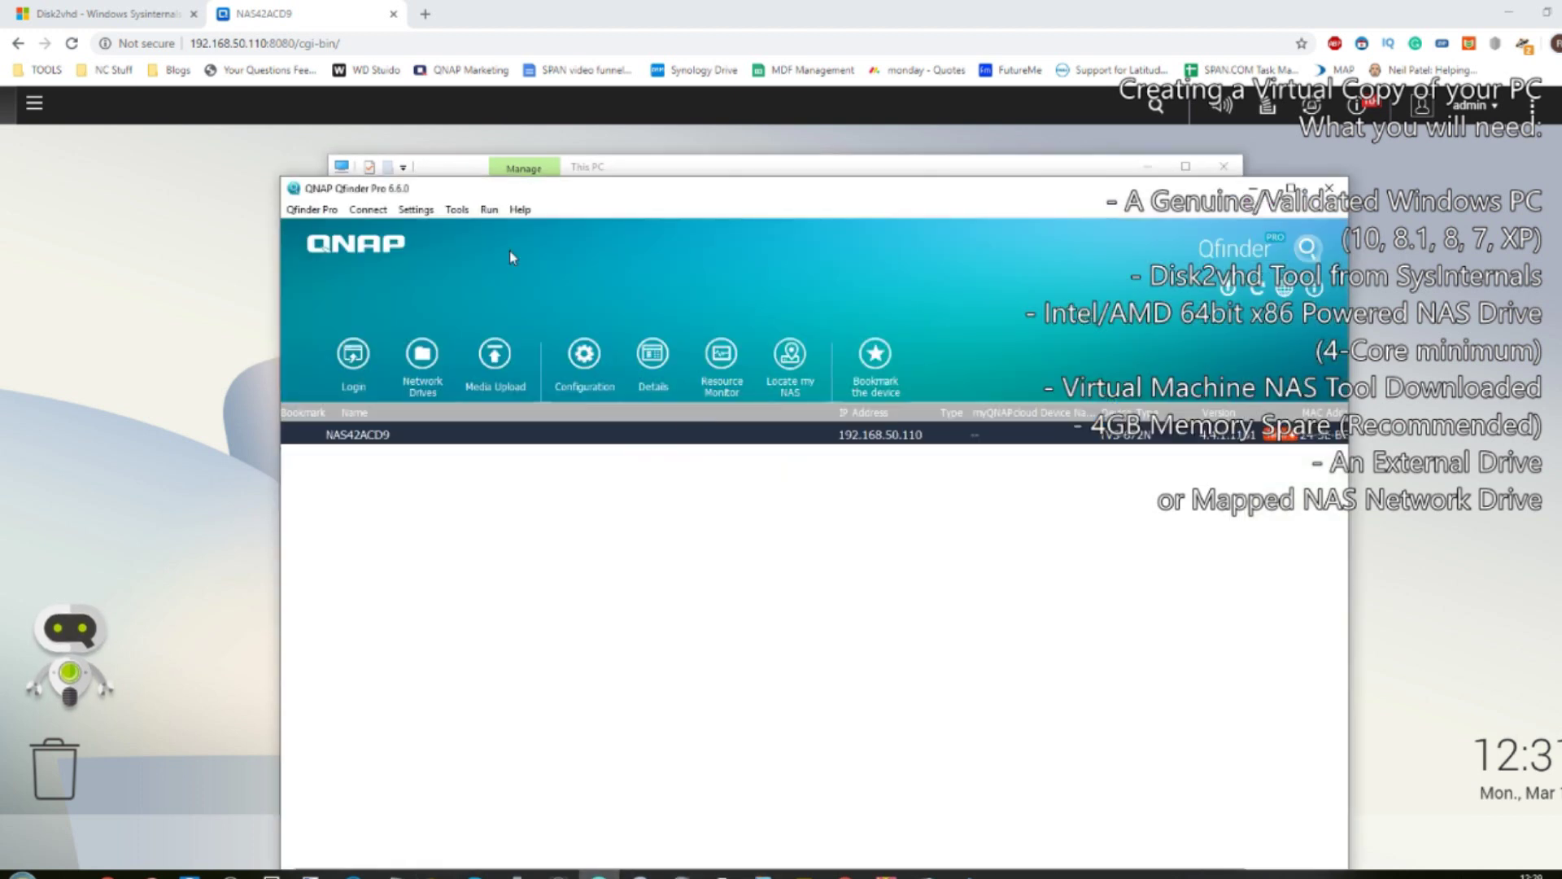
- Open NAS42ACD9's shared network drives in File Explorer from Qfinder Pro
drag(551, 196, 418, 322)
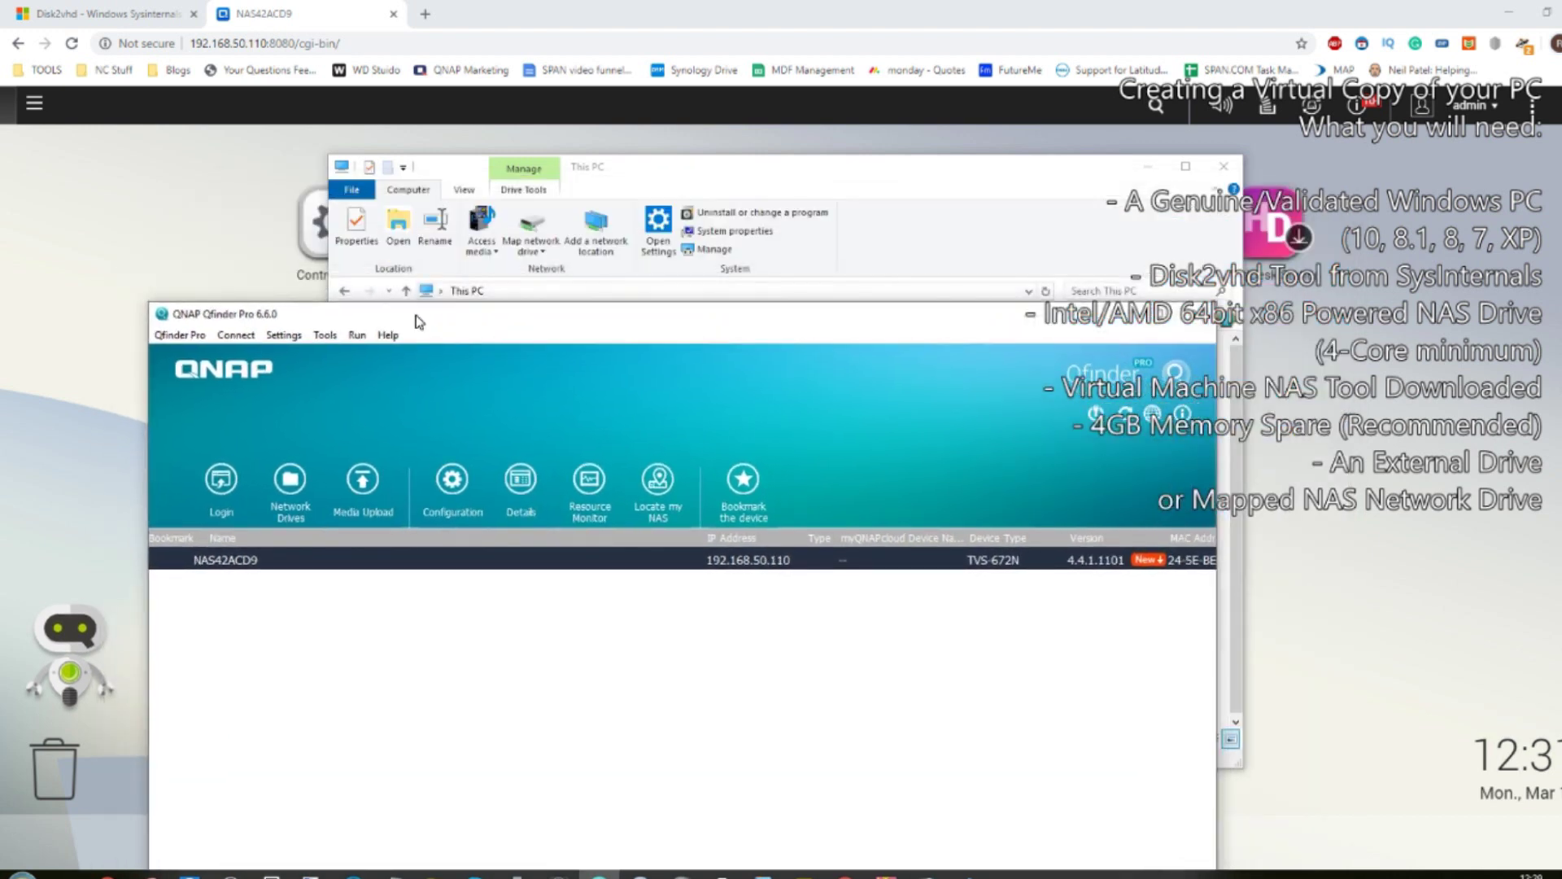
click(291, 484)
click(297, 482)
right_click(350, 551)
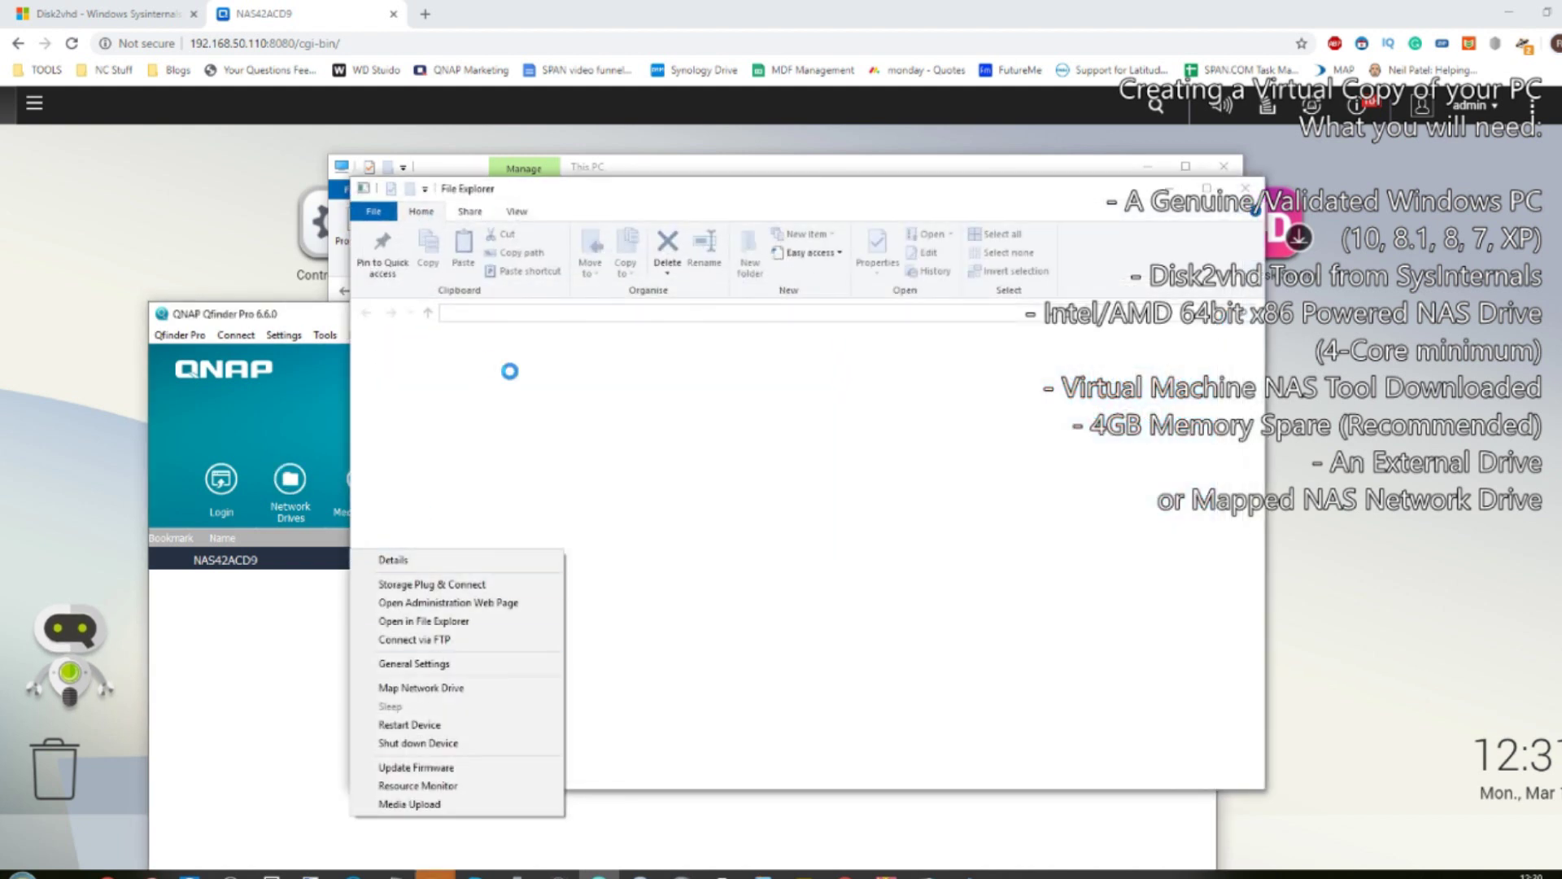
click(845, 196)
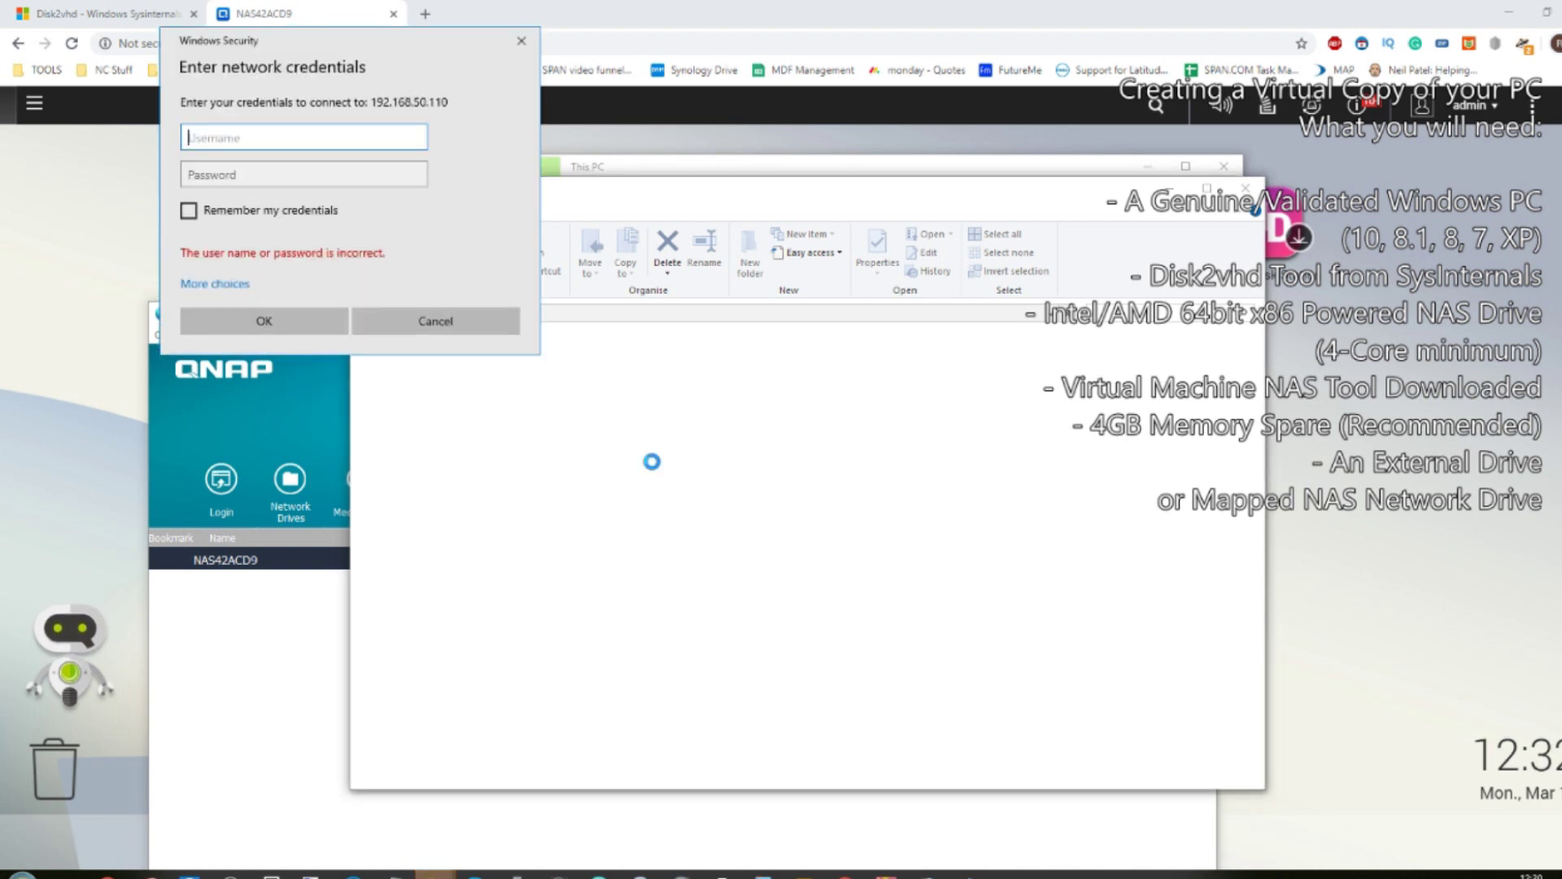
- Sign in to 192.168.50.110 with the NAS username and password
text(ad)
key(Tab)
text(••)
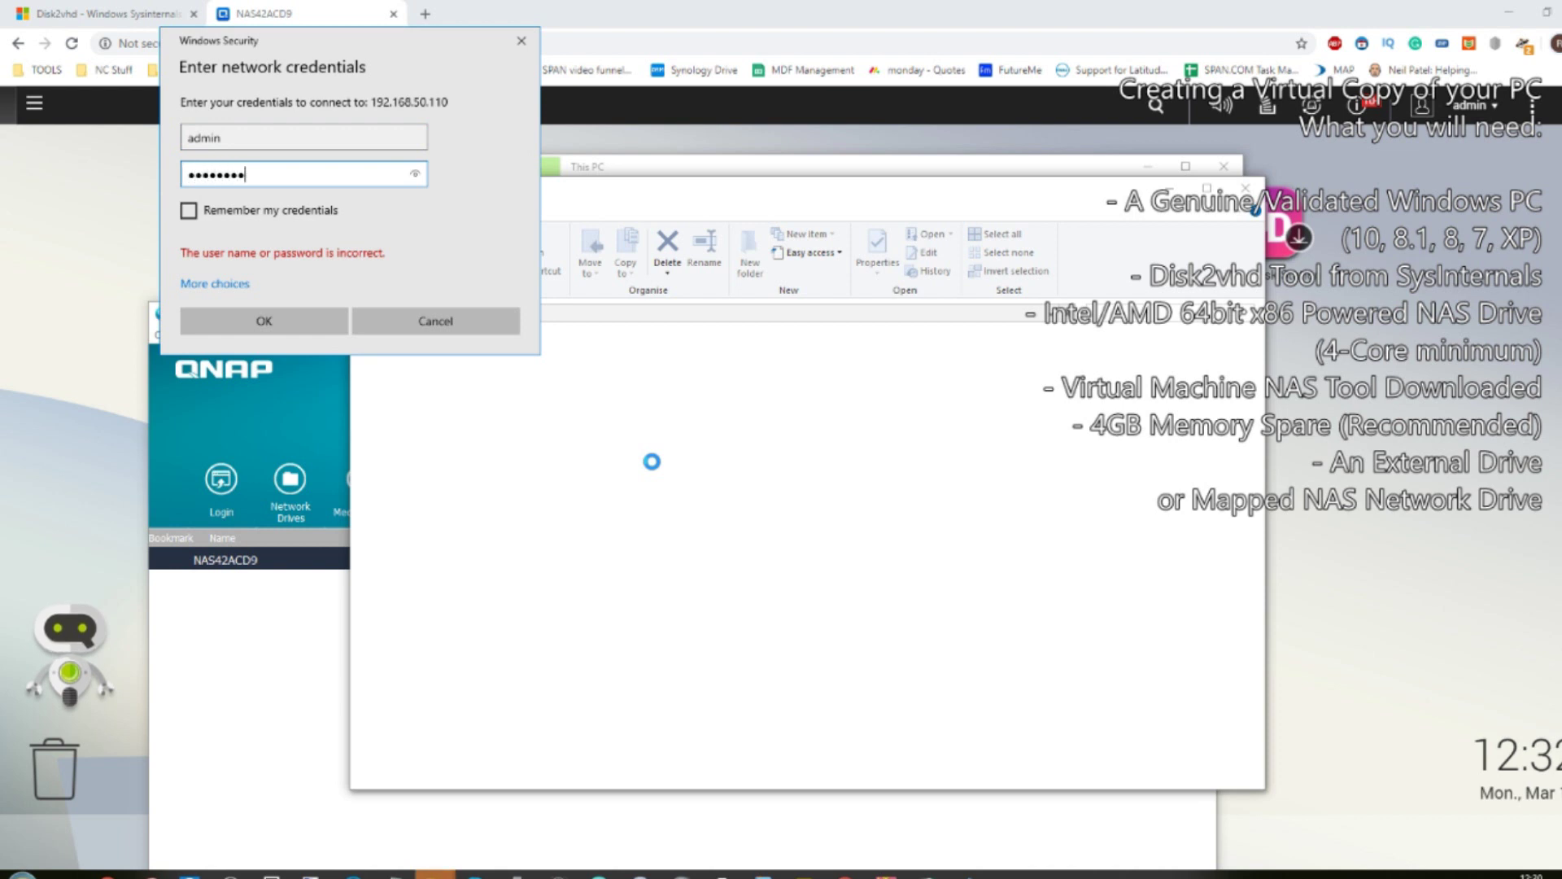
key(Return)
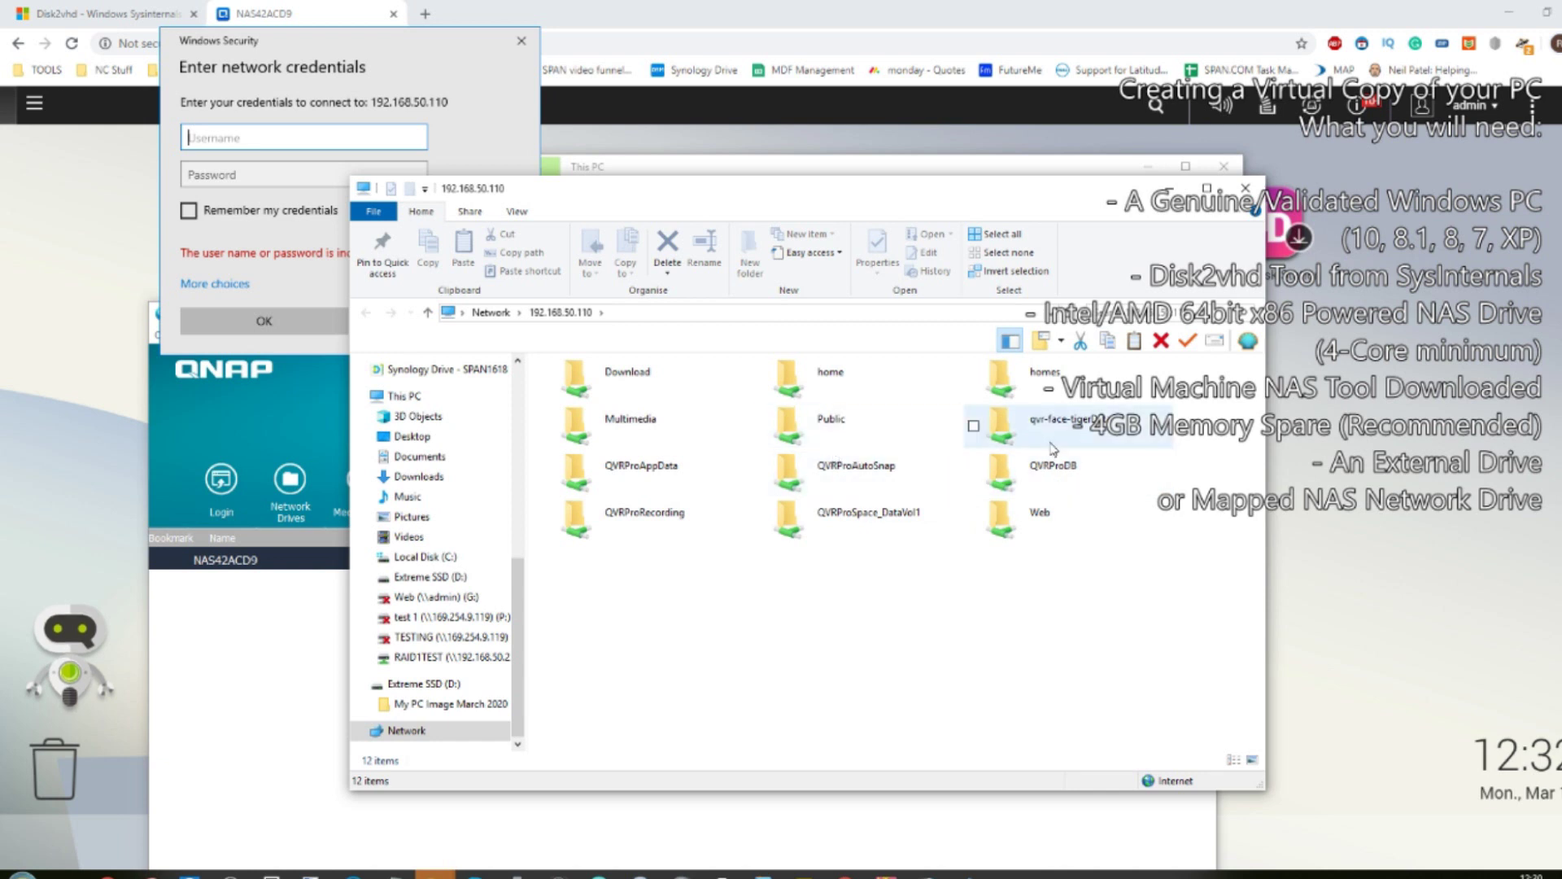
- Map the NAS Multimedia share as network drive N:
click(626, 426)
double_click(626, 426)
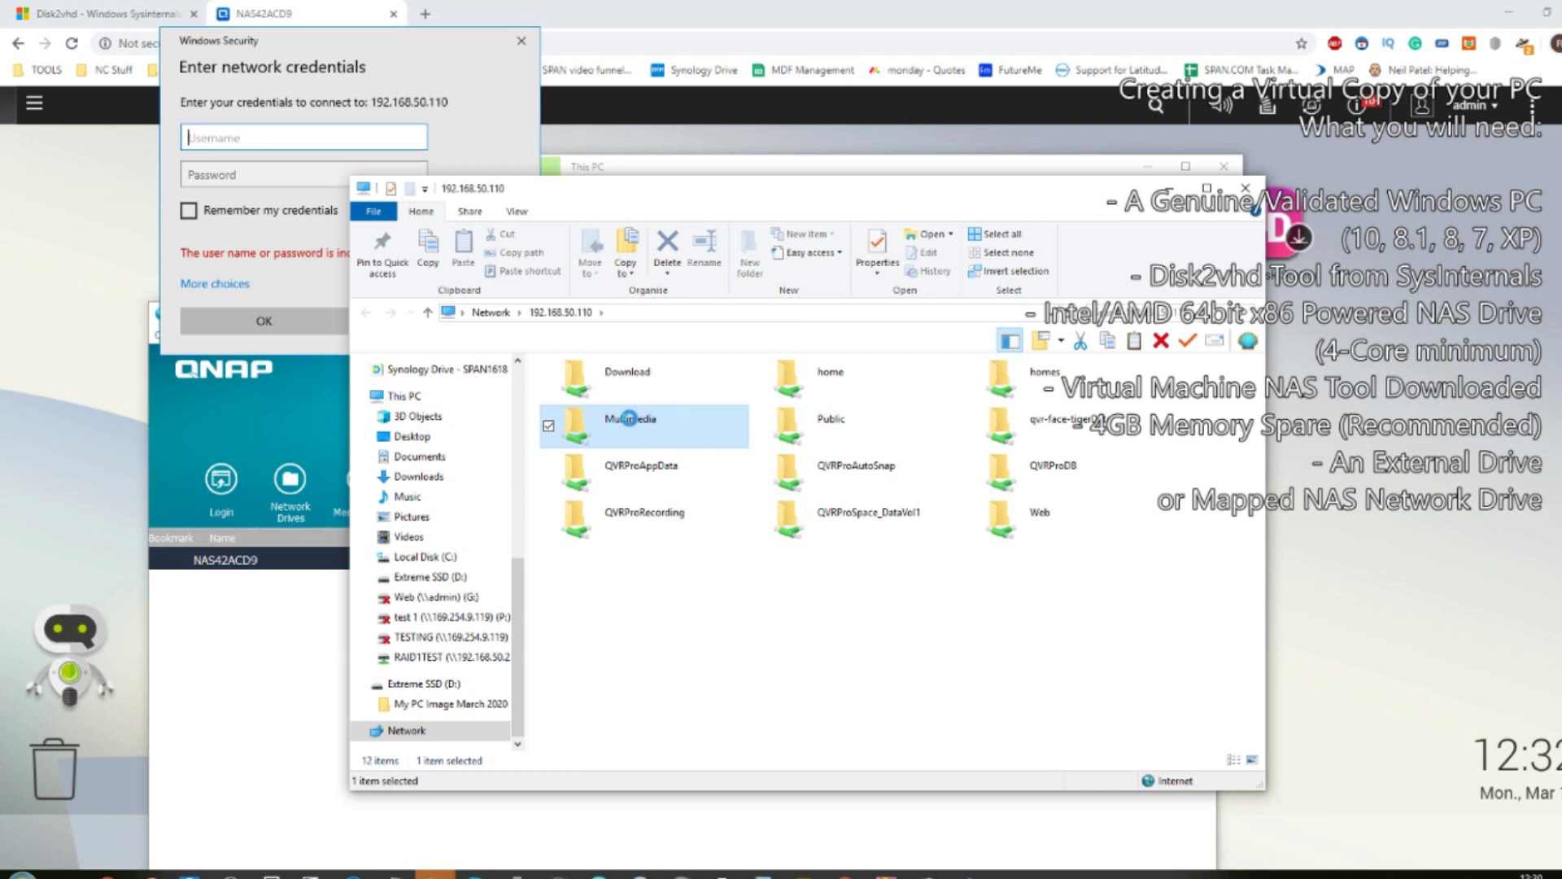
right_click(623, 423)
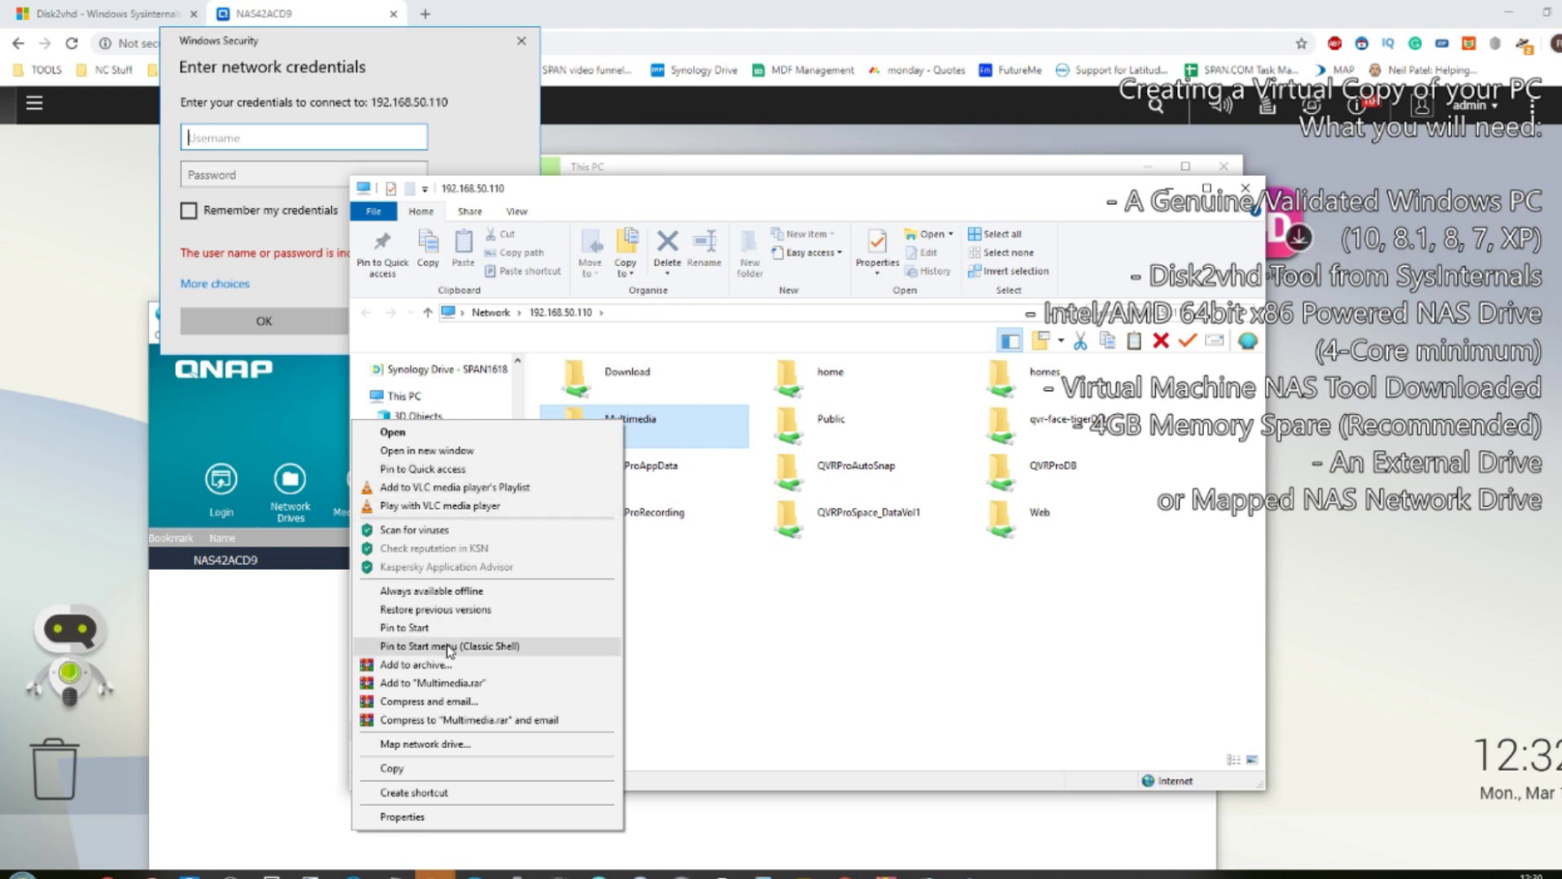
click(447, 744)
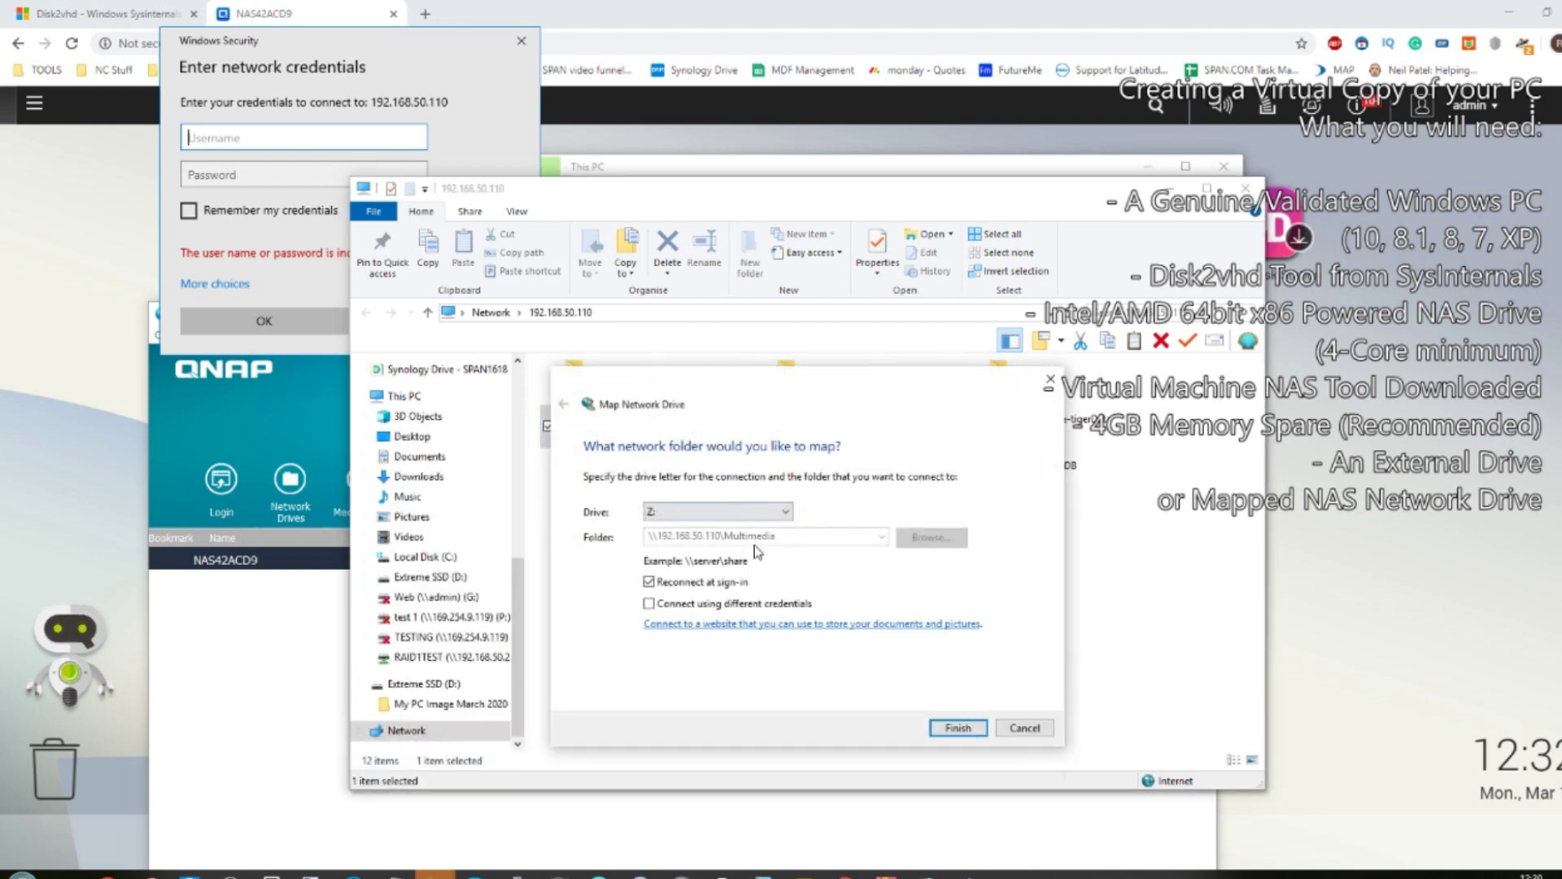
click(730, 514)
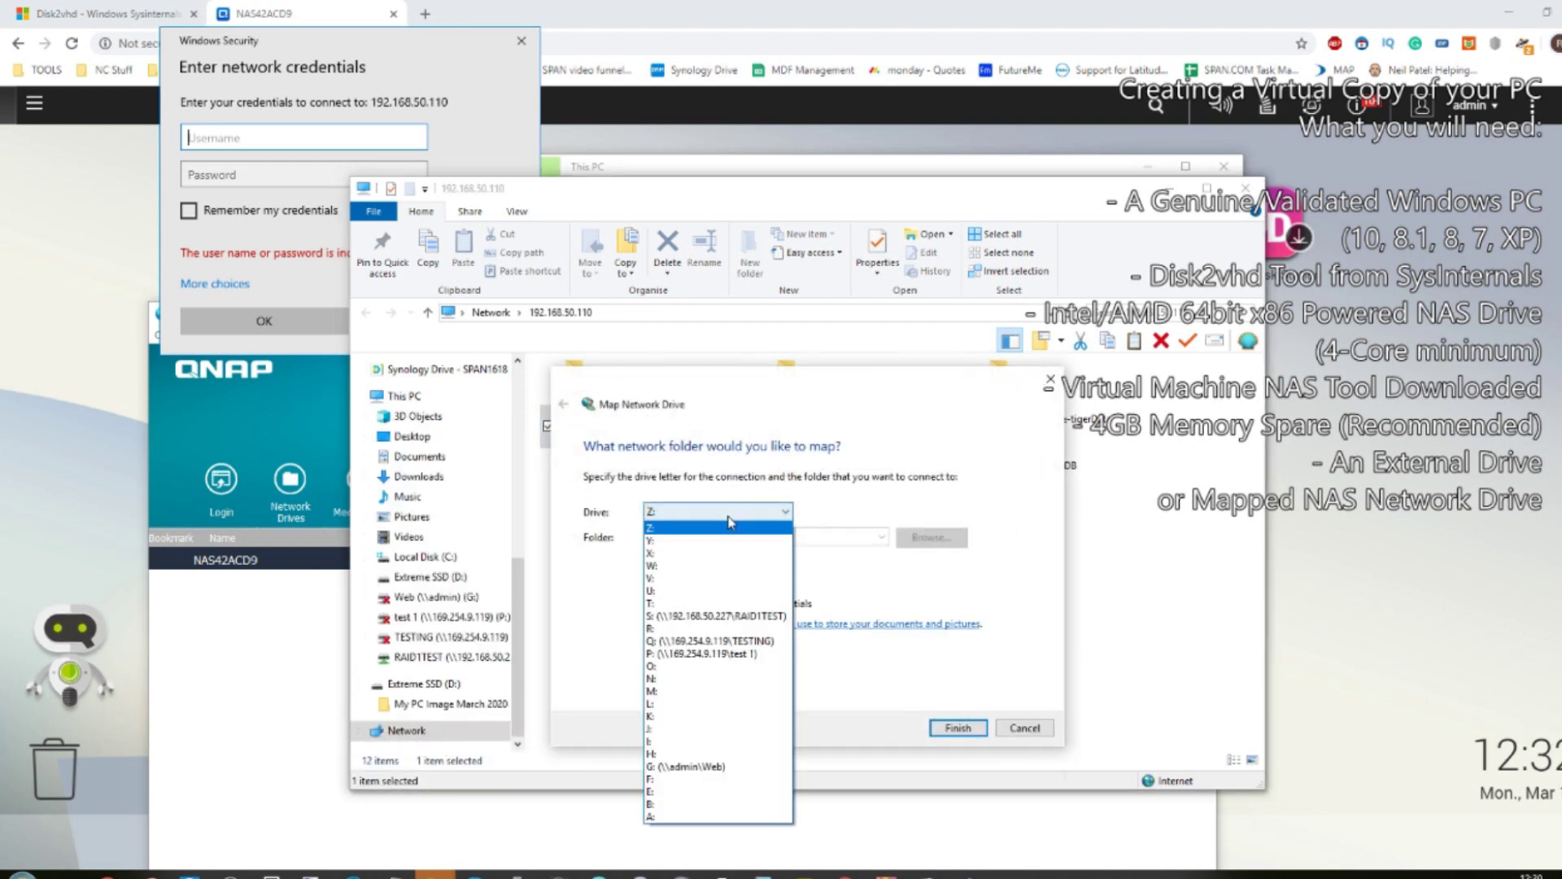
click(673, 679)
click(959, 728)
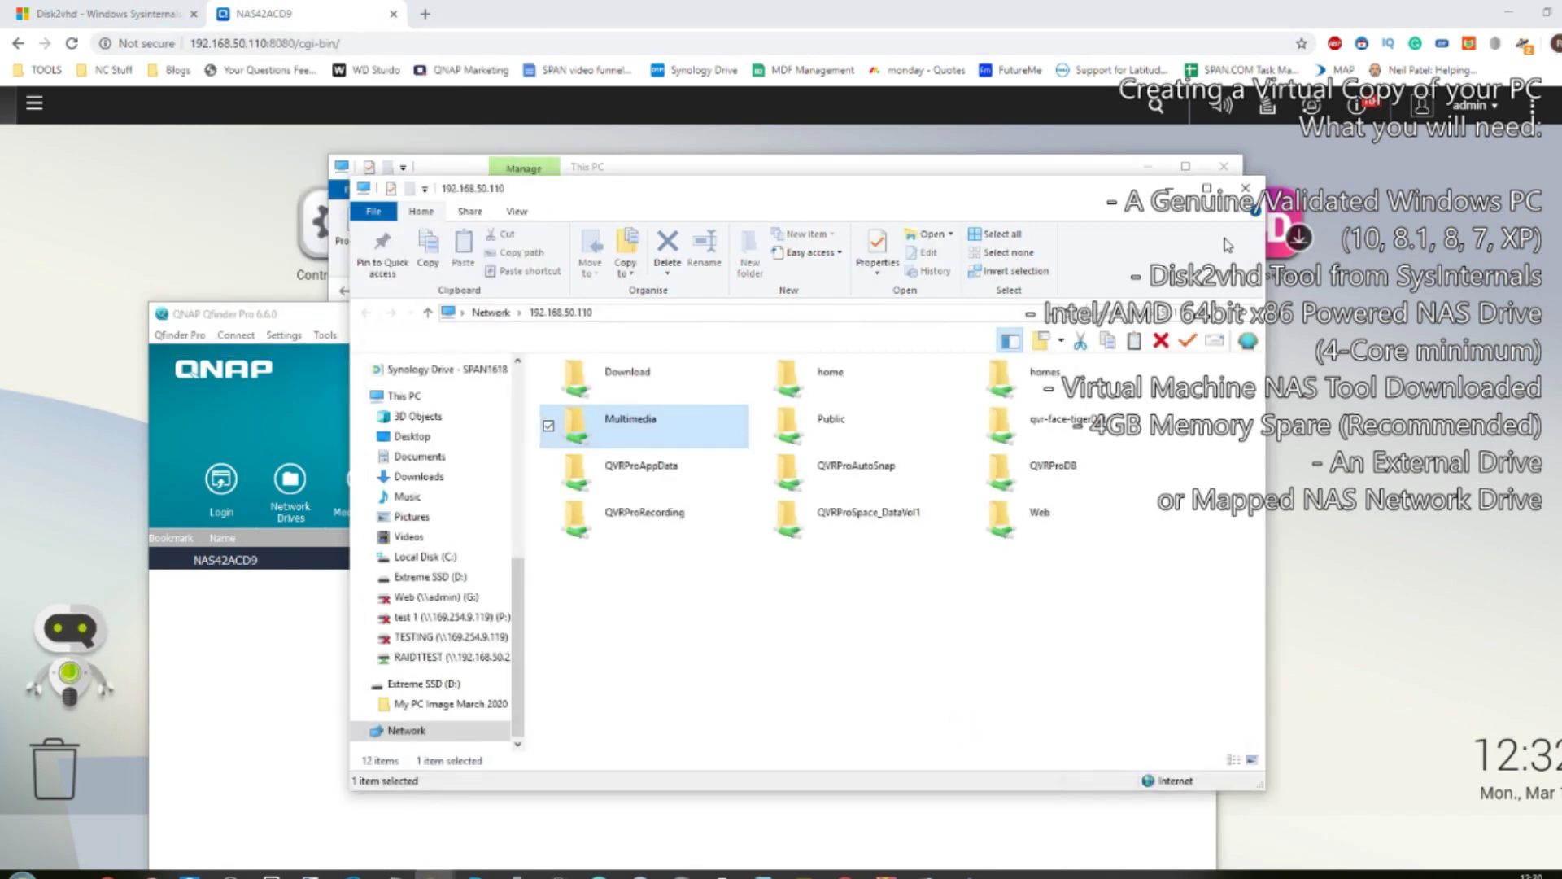
- Open the new Multimedia (N:) drive from This PC, then return to This PC
click(1245, 188)
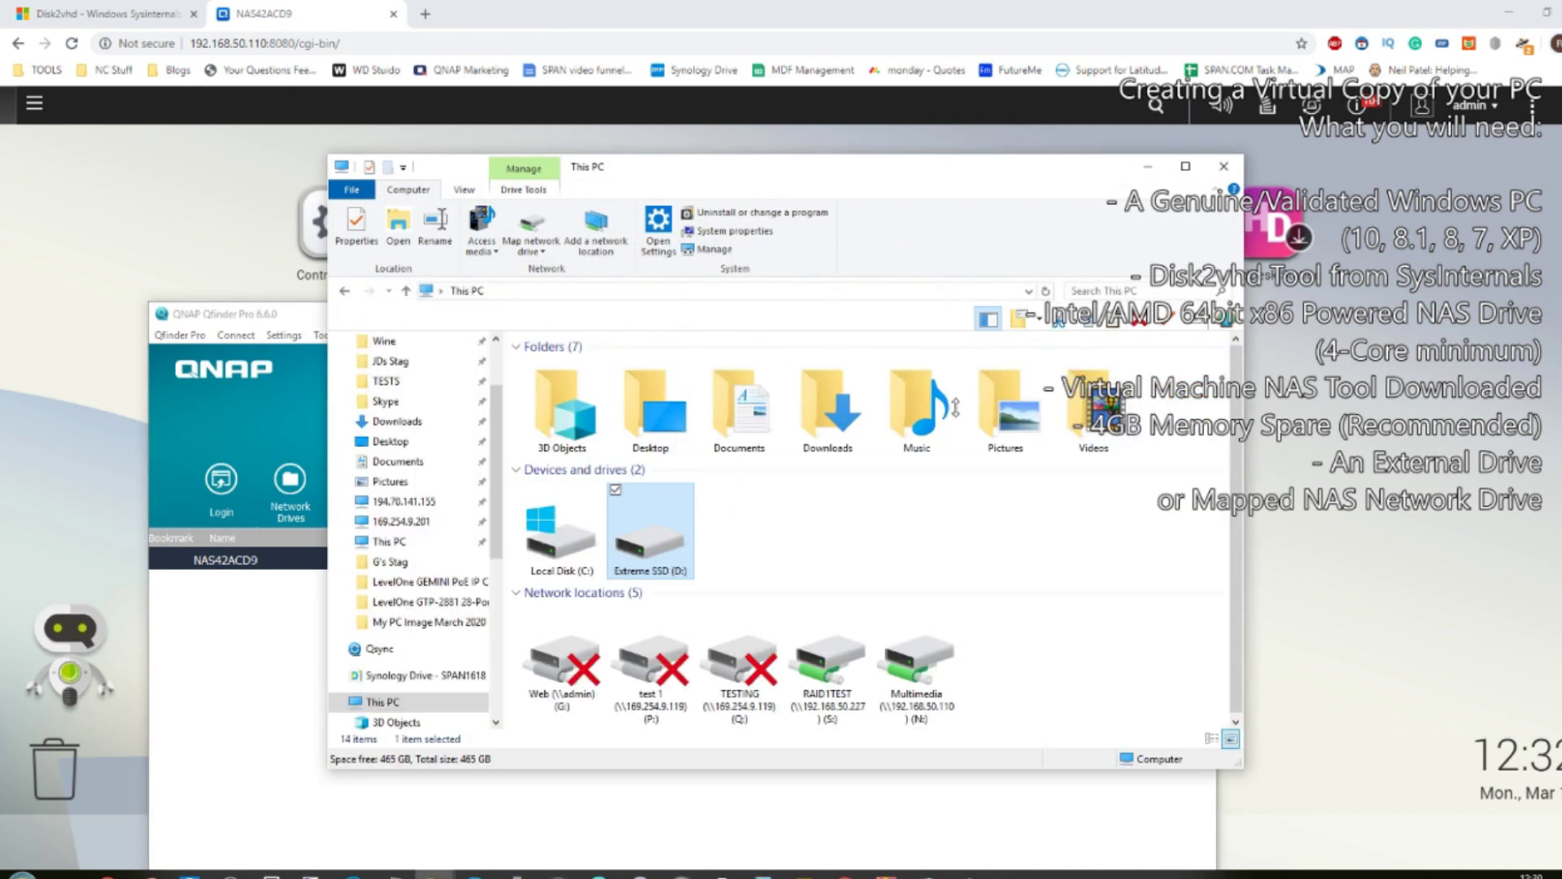
click(914, 672)
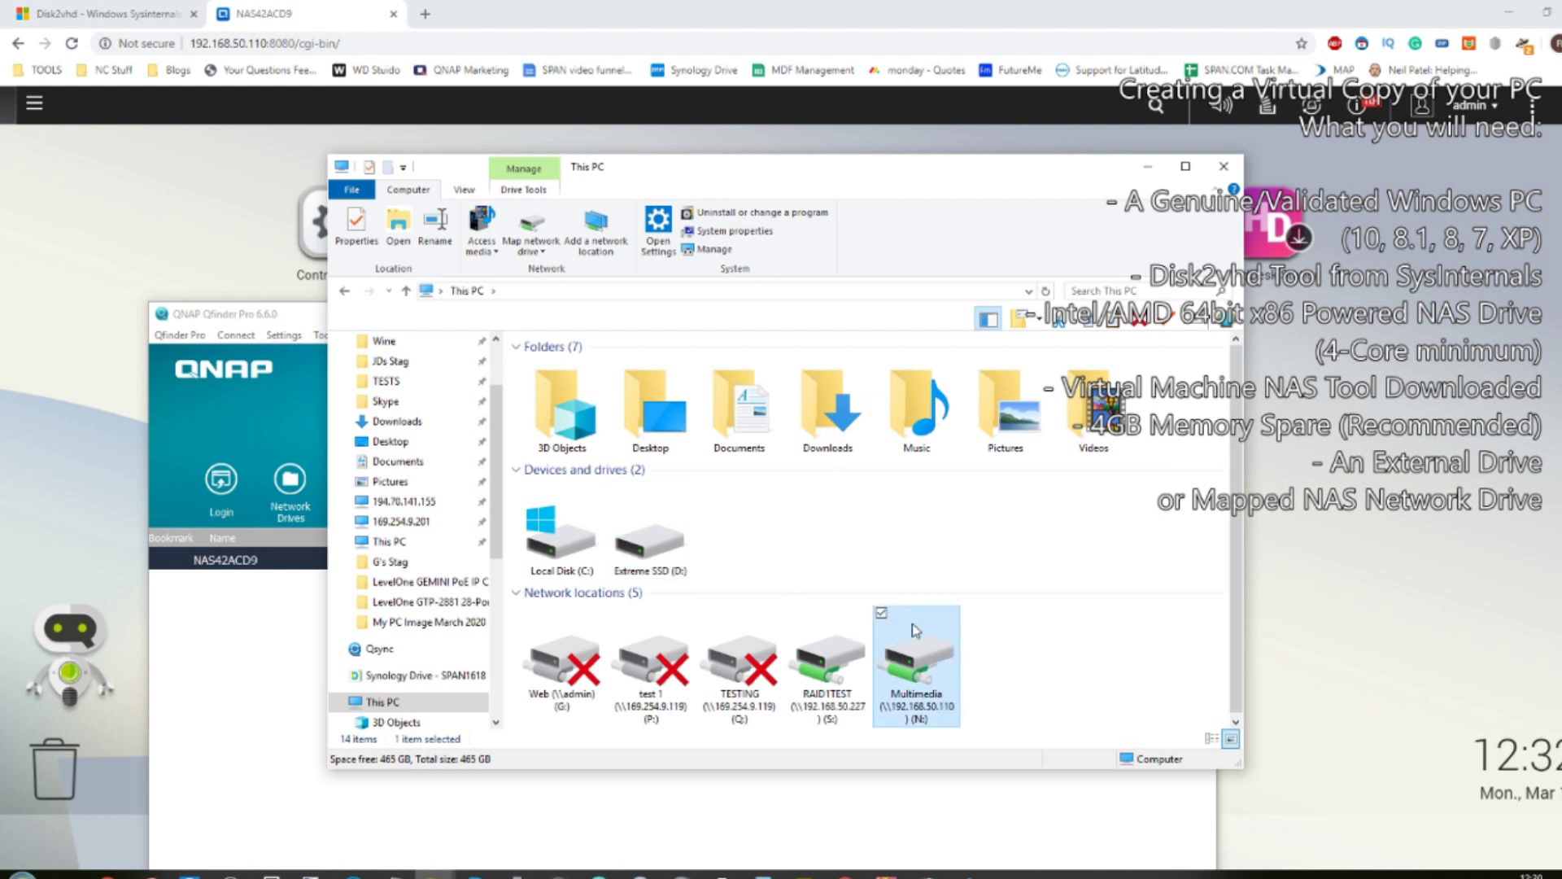
double_click(917, 642)
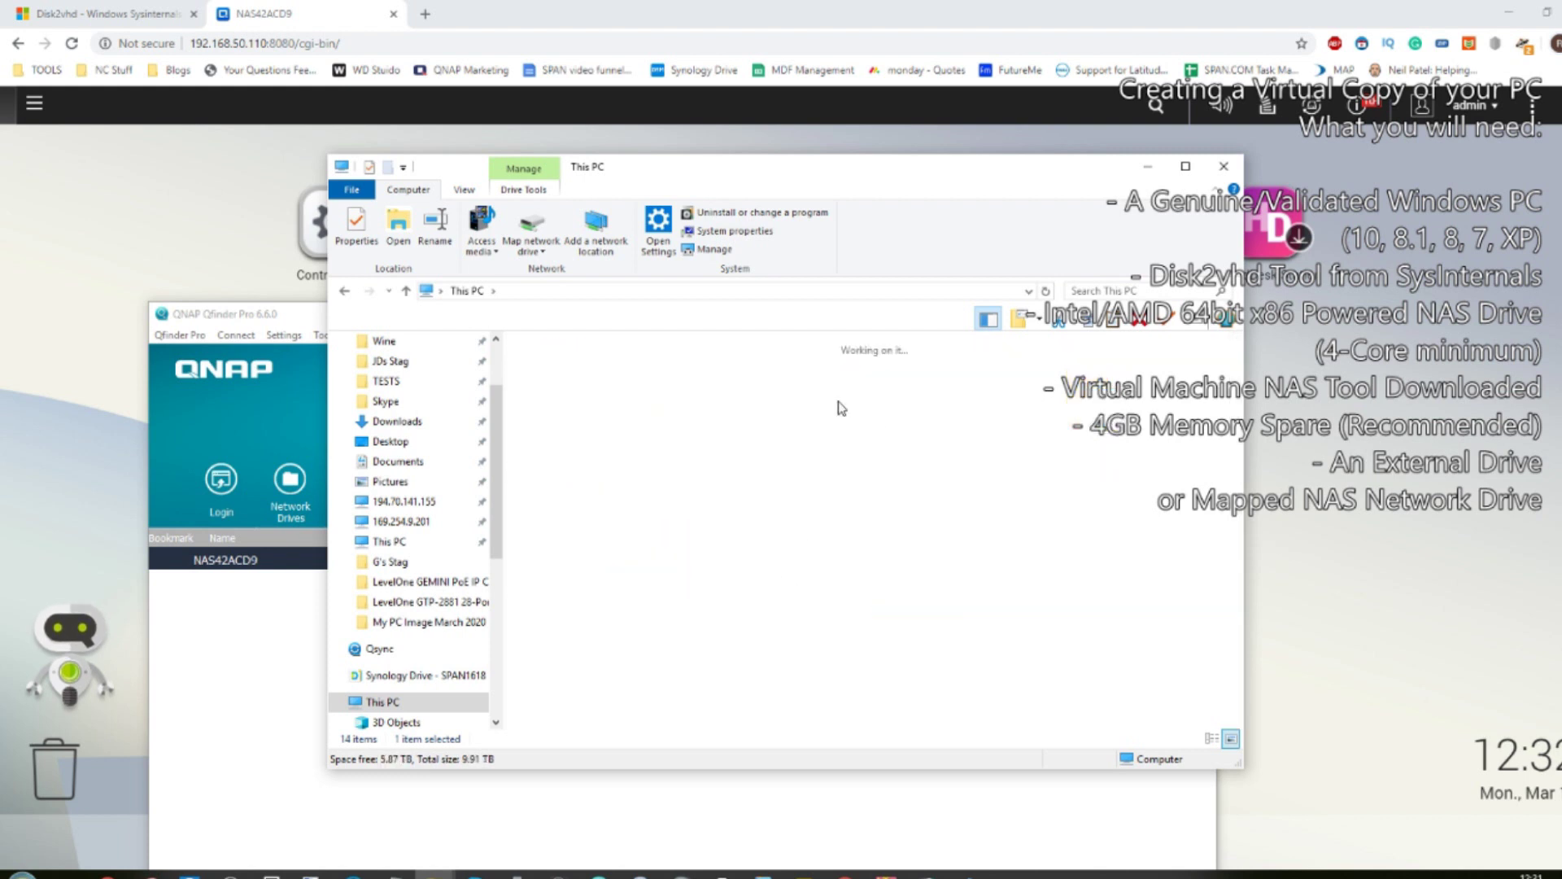
click(476, 293)
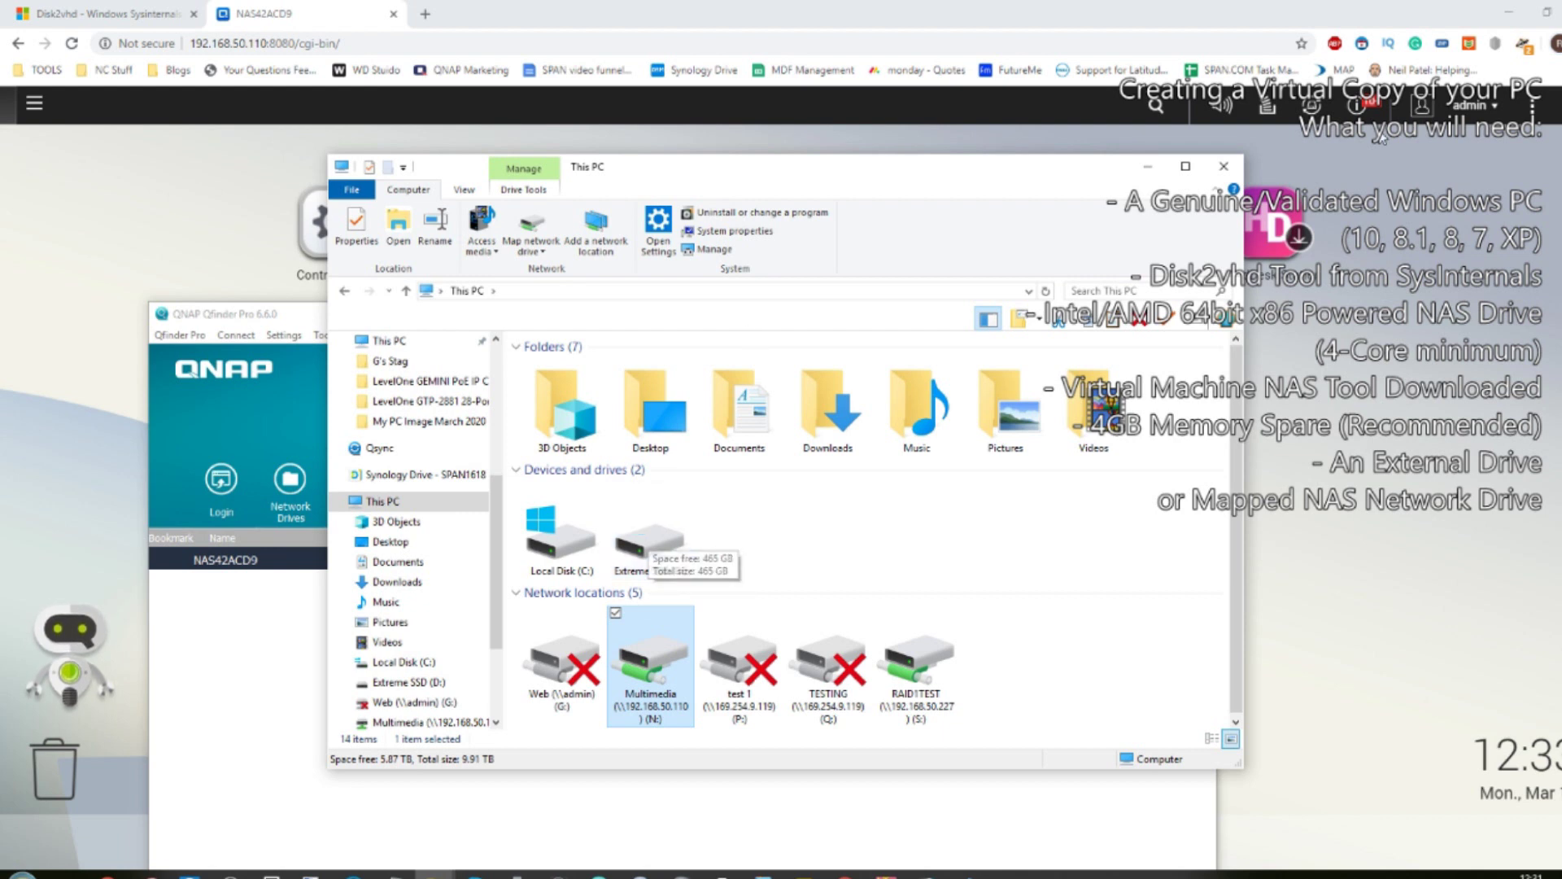
- Close File Explorer, minimise Qfinder Pro, and check then close the Disk2vhd.zip archive
click(1224, 167)
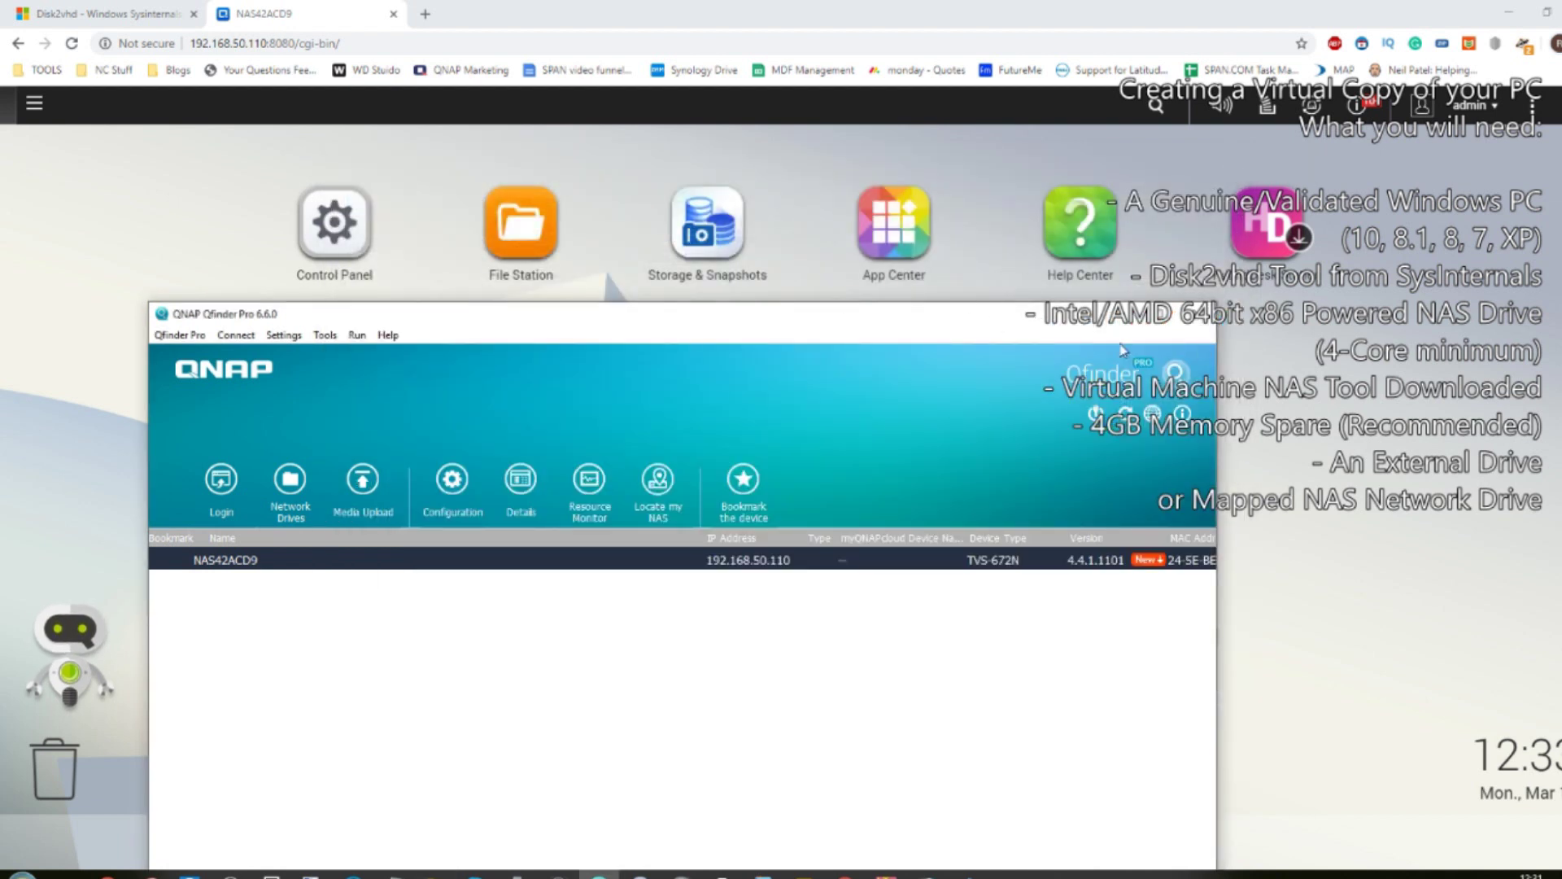
click(1124, 313)
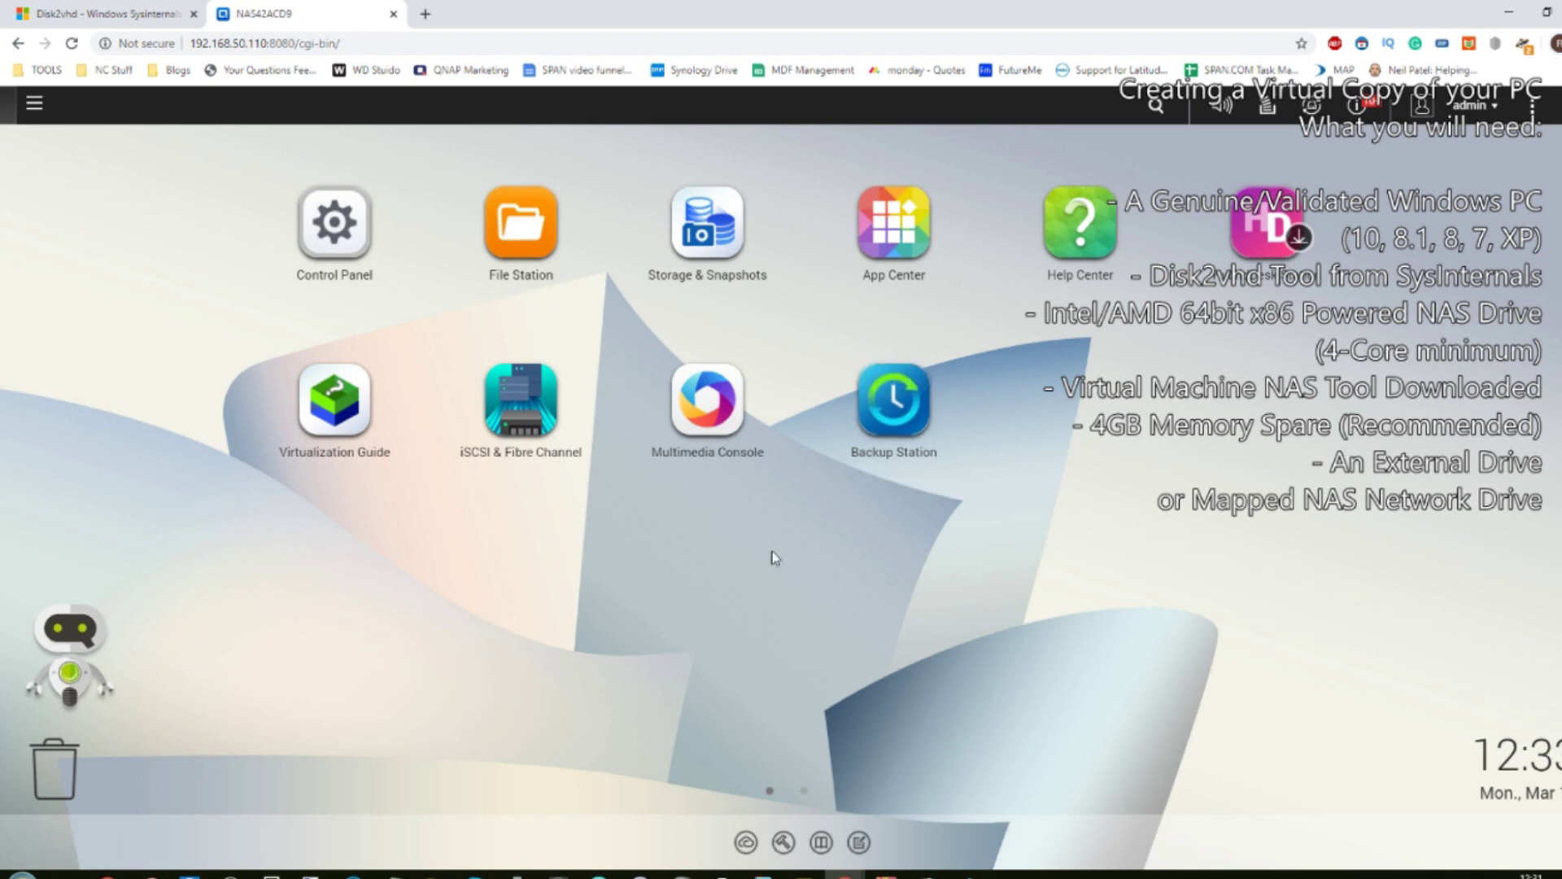
click(887, 874)
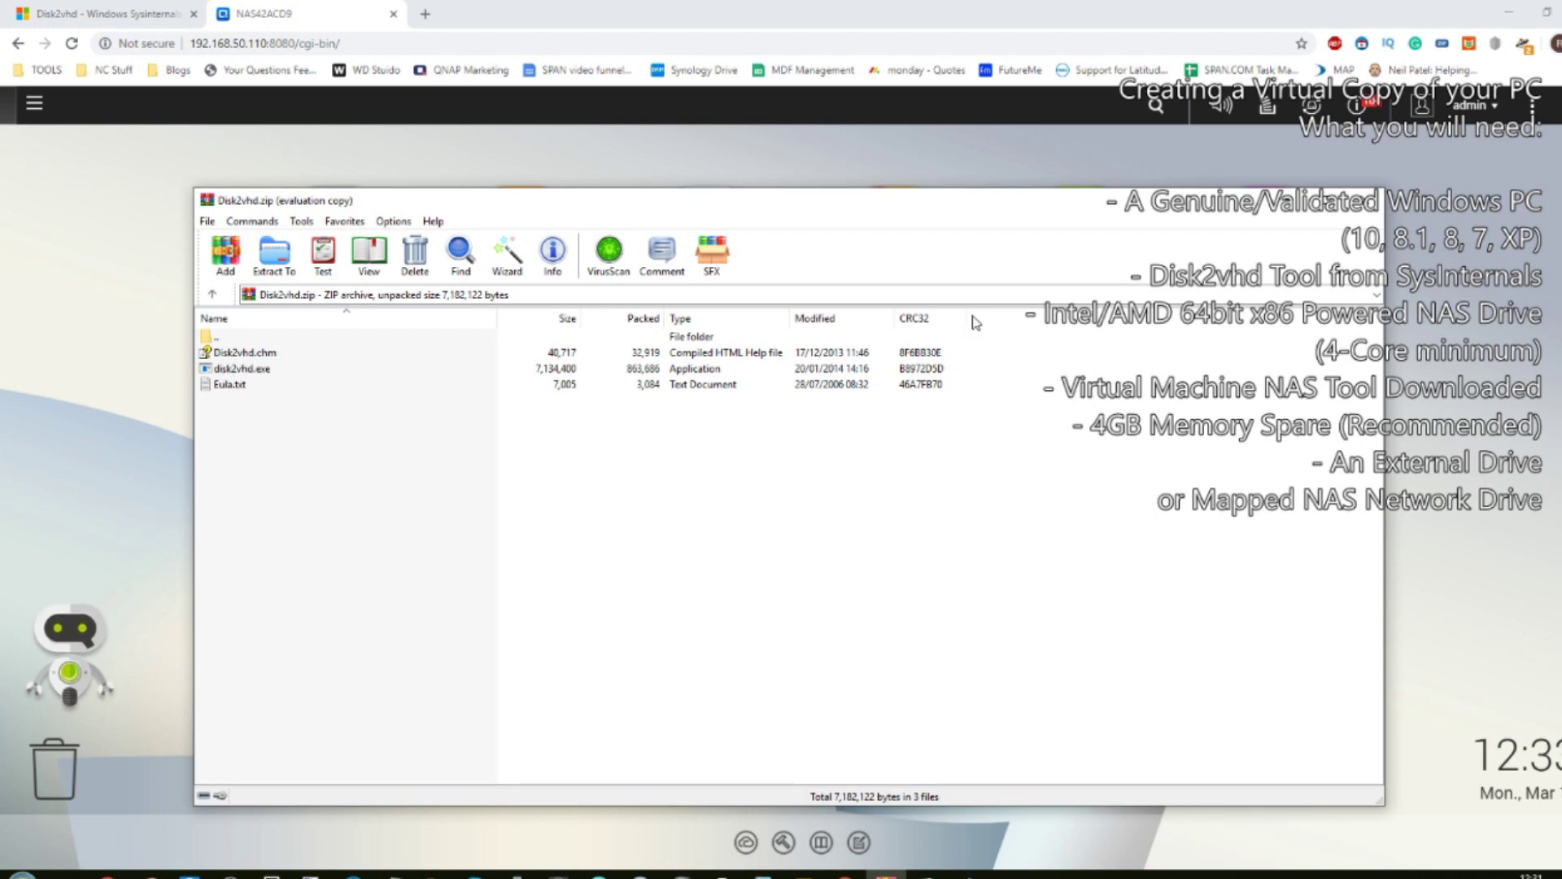
click(1365, 201)
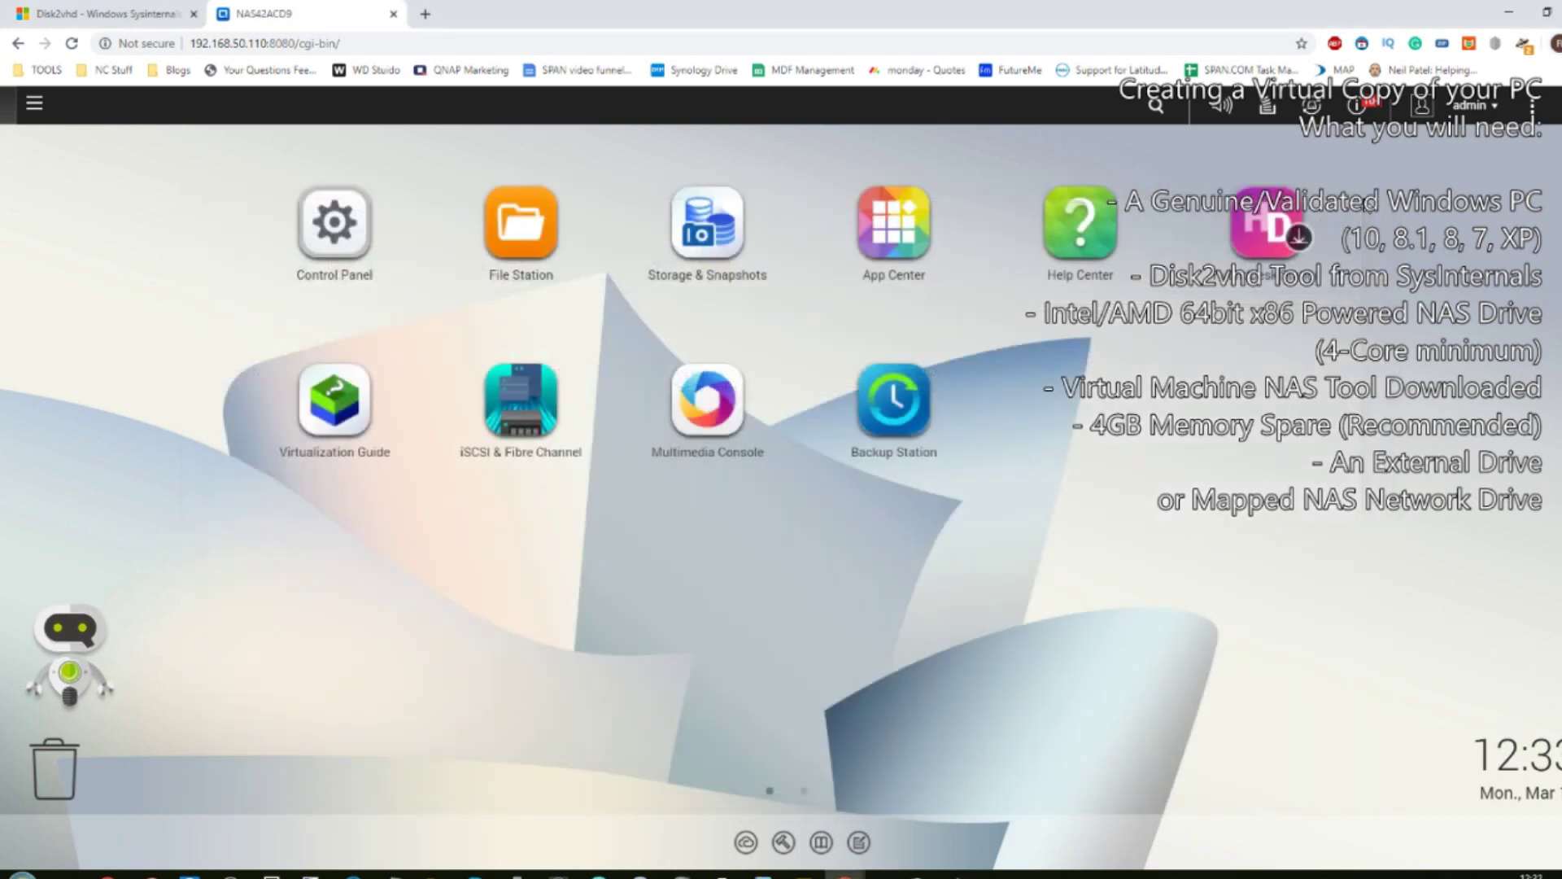
- Launch Disk2vhd, then reposition and enlarge its window to show every volume
click(925, 874)
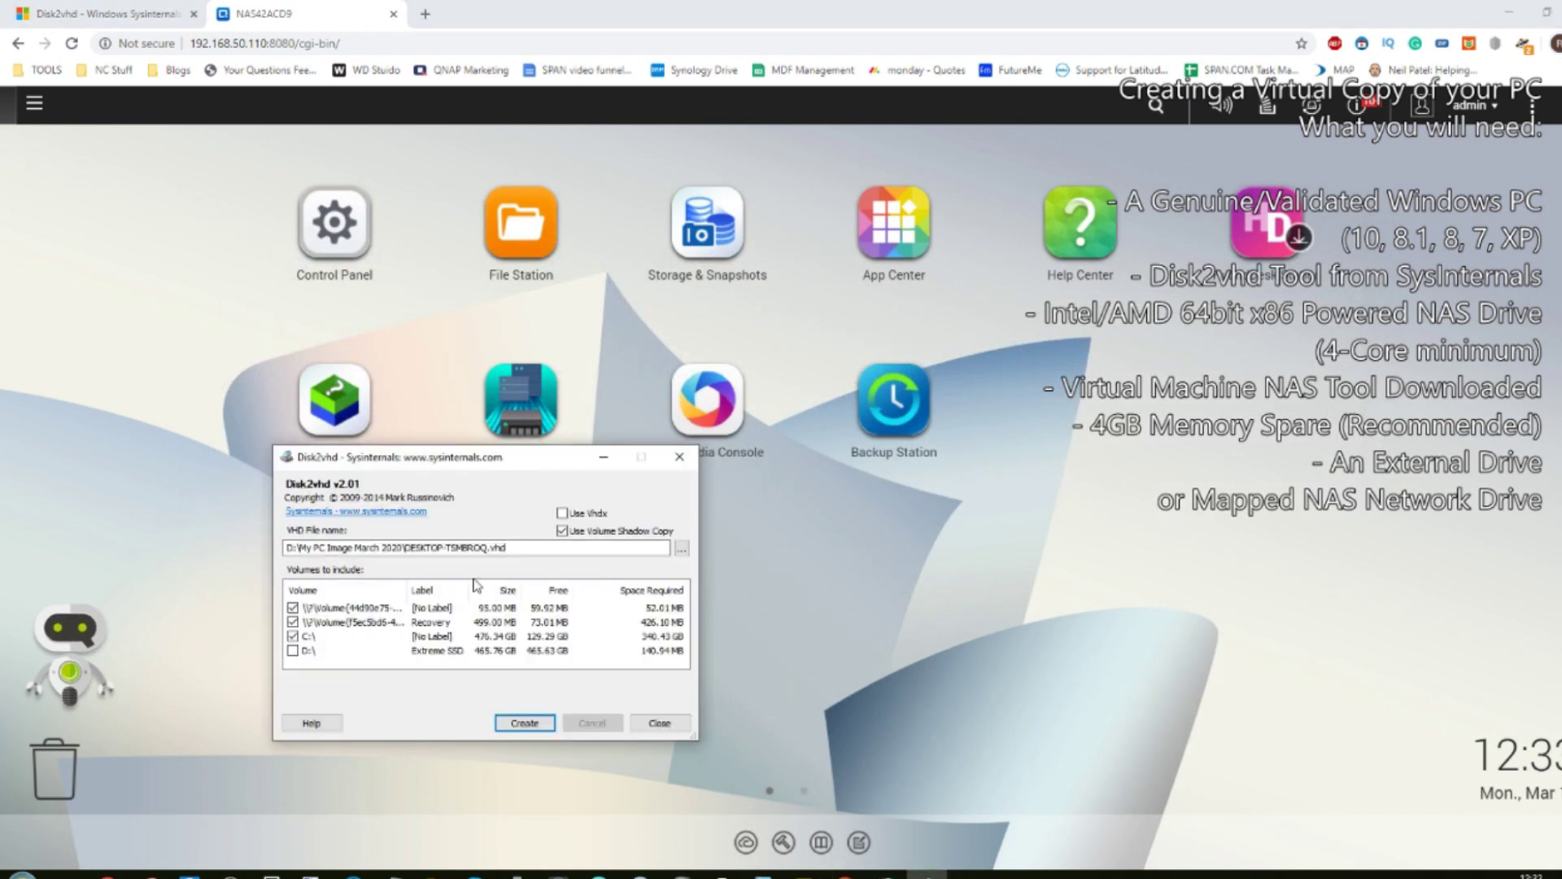
drag(431, 466, 363, 277)
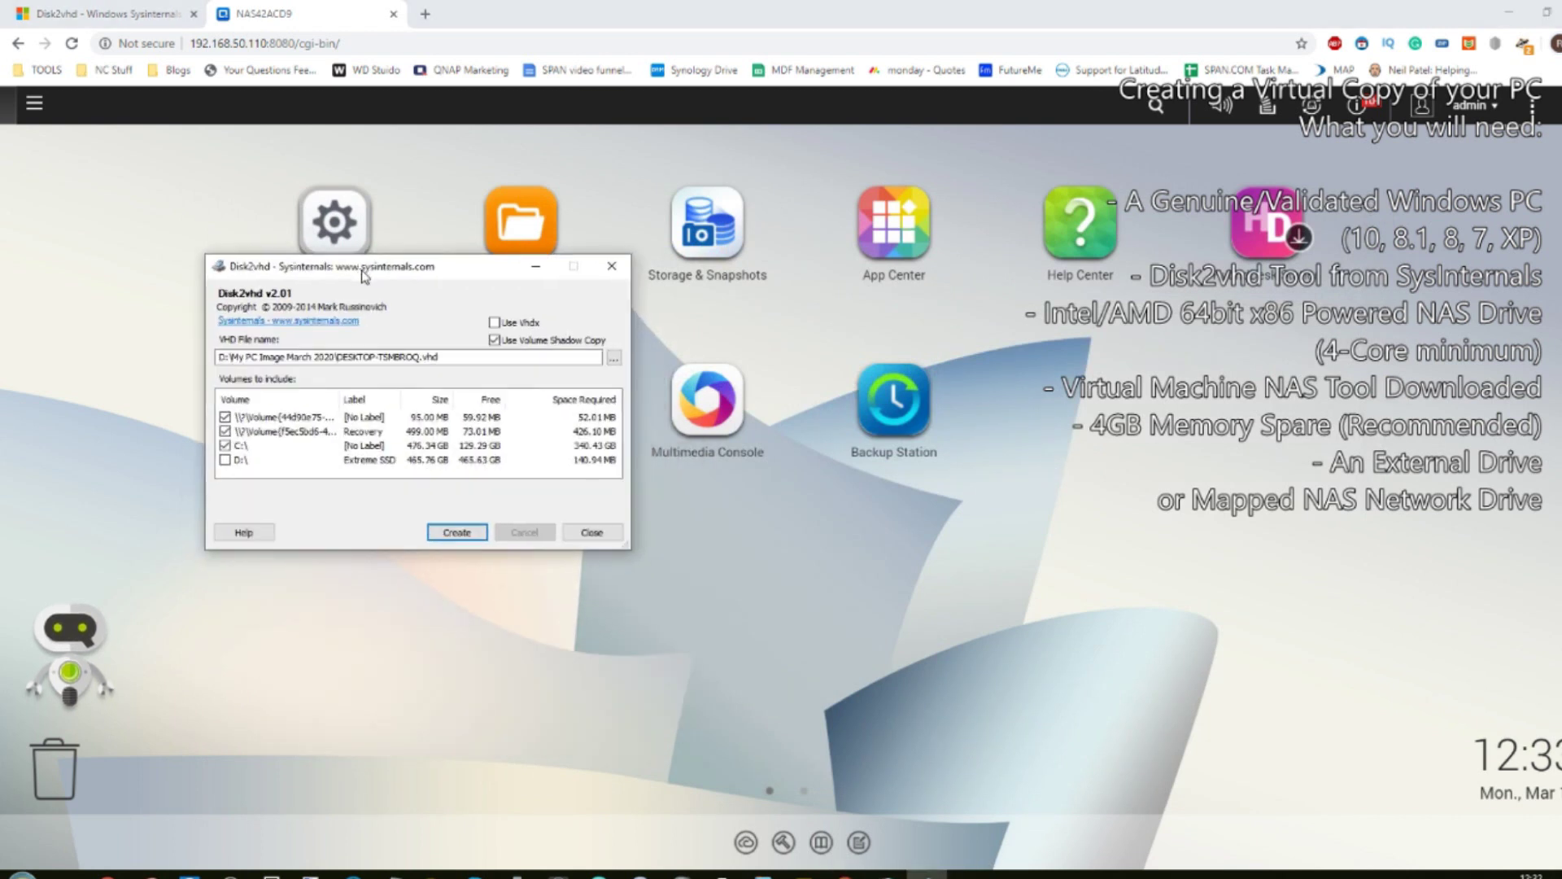
drag(629, 545, 810, 698)
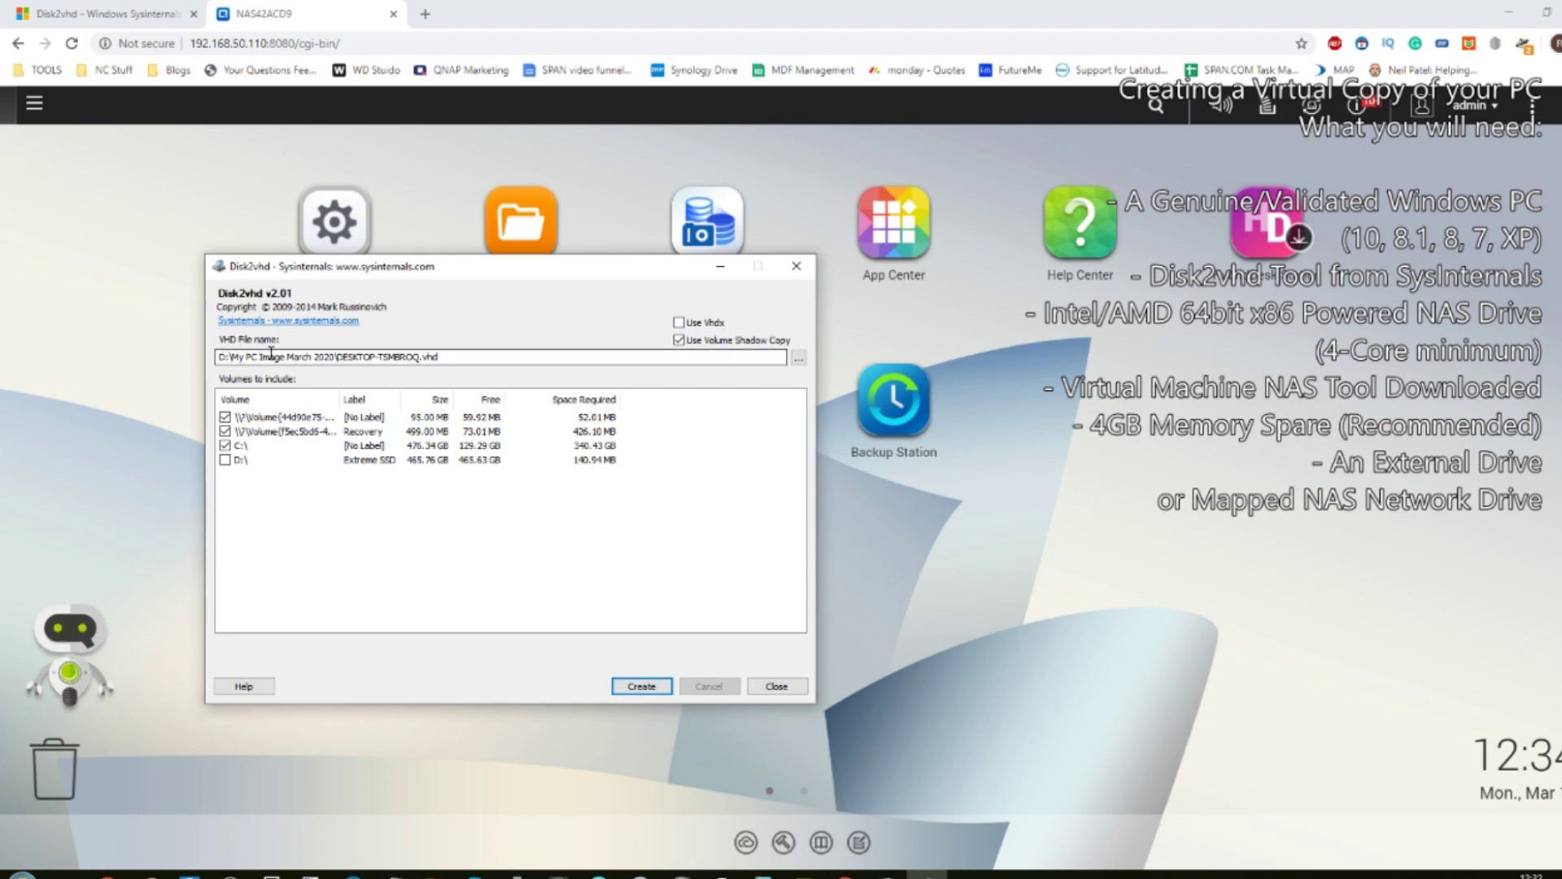
click(799, 360)
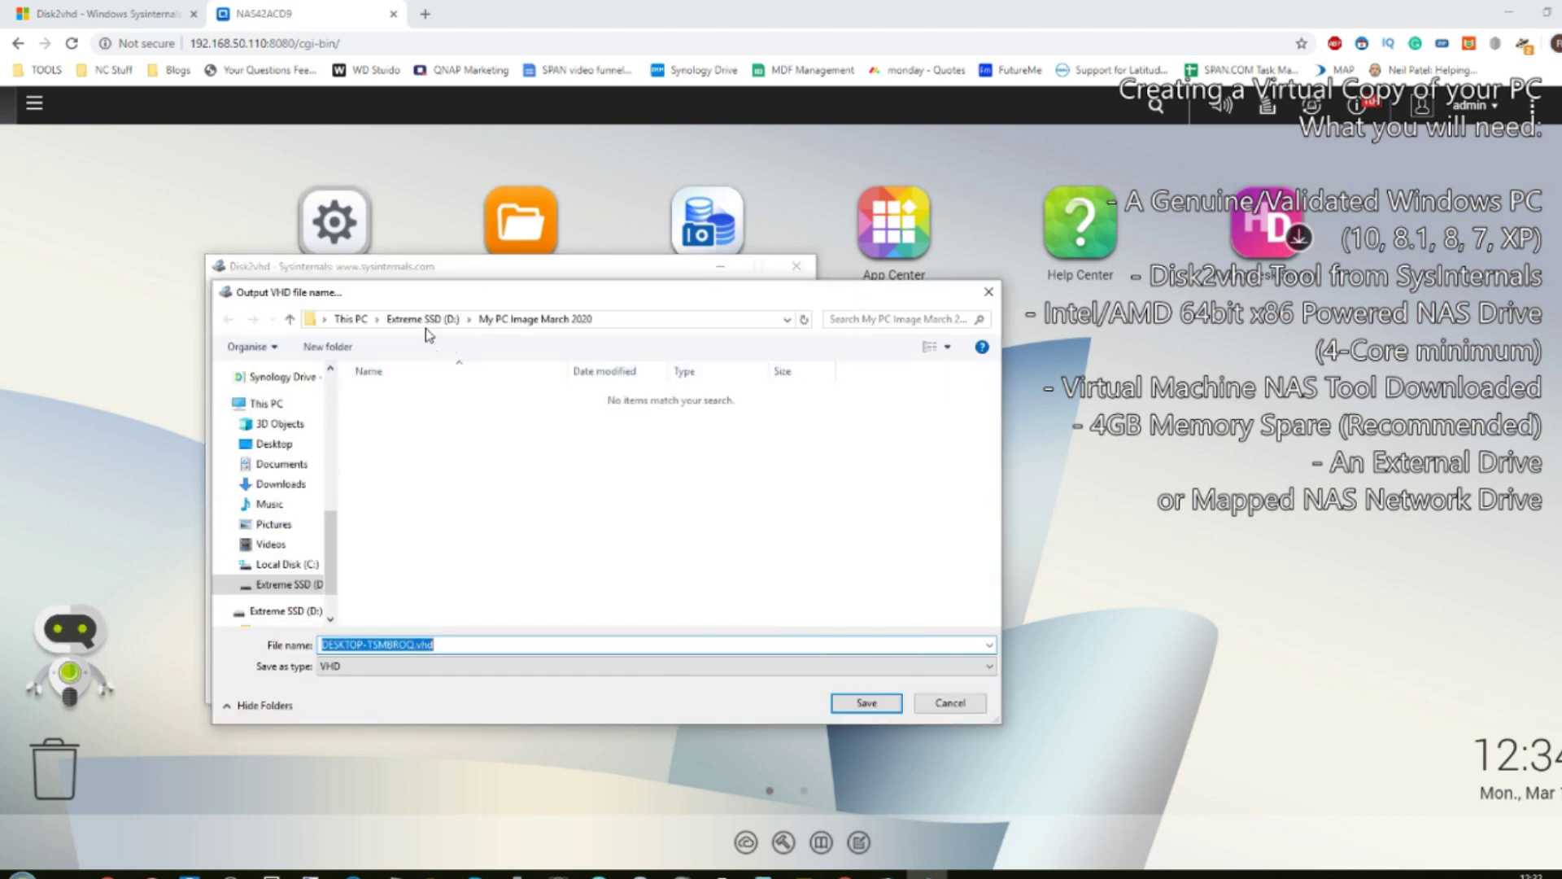
click(350, 319)
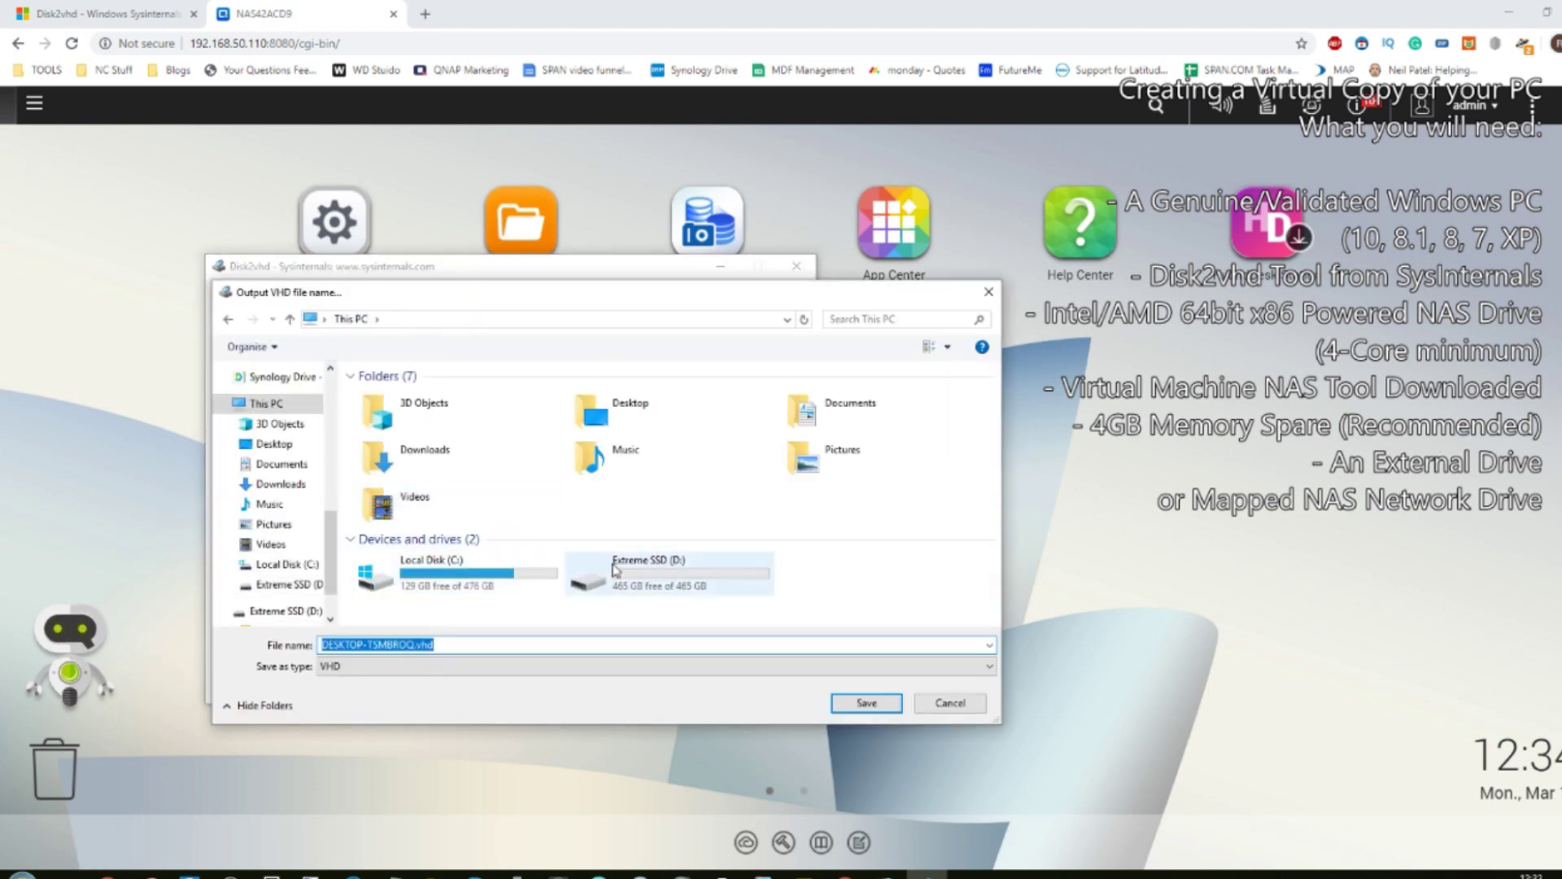
double_click(663, 575)
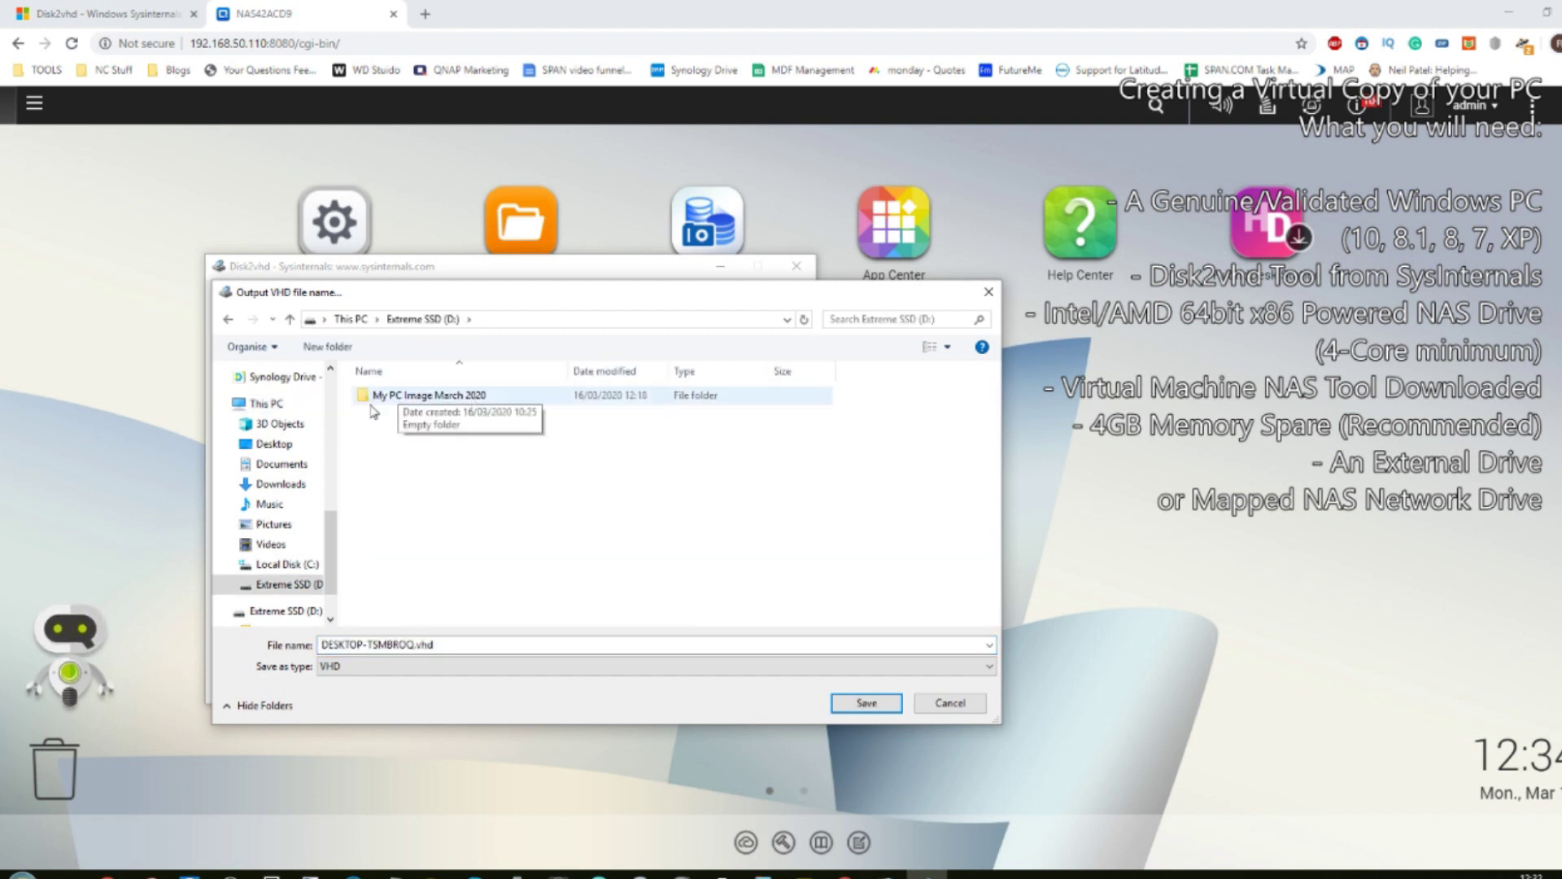
double_click(416, 396)
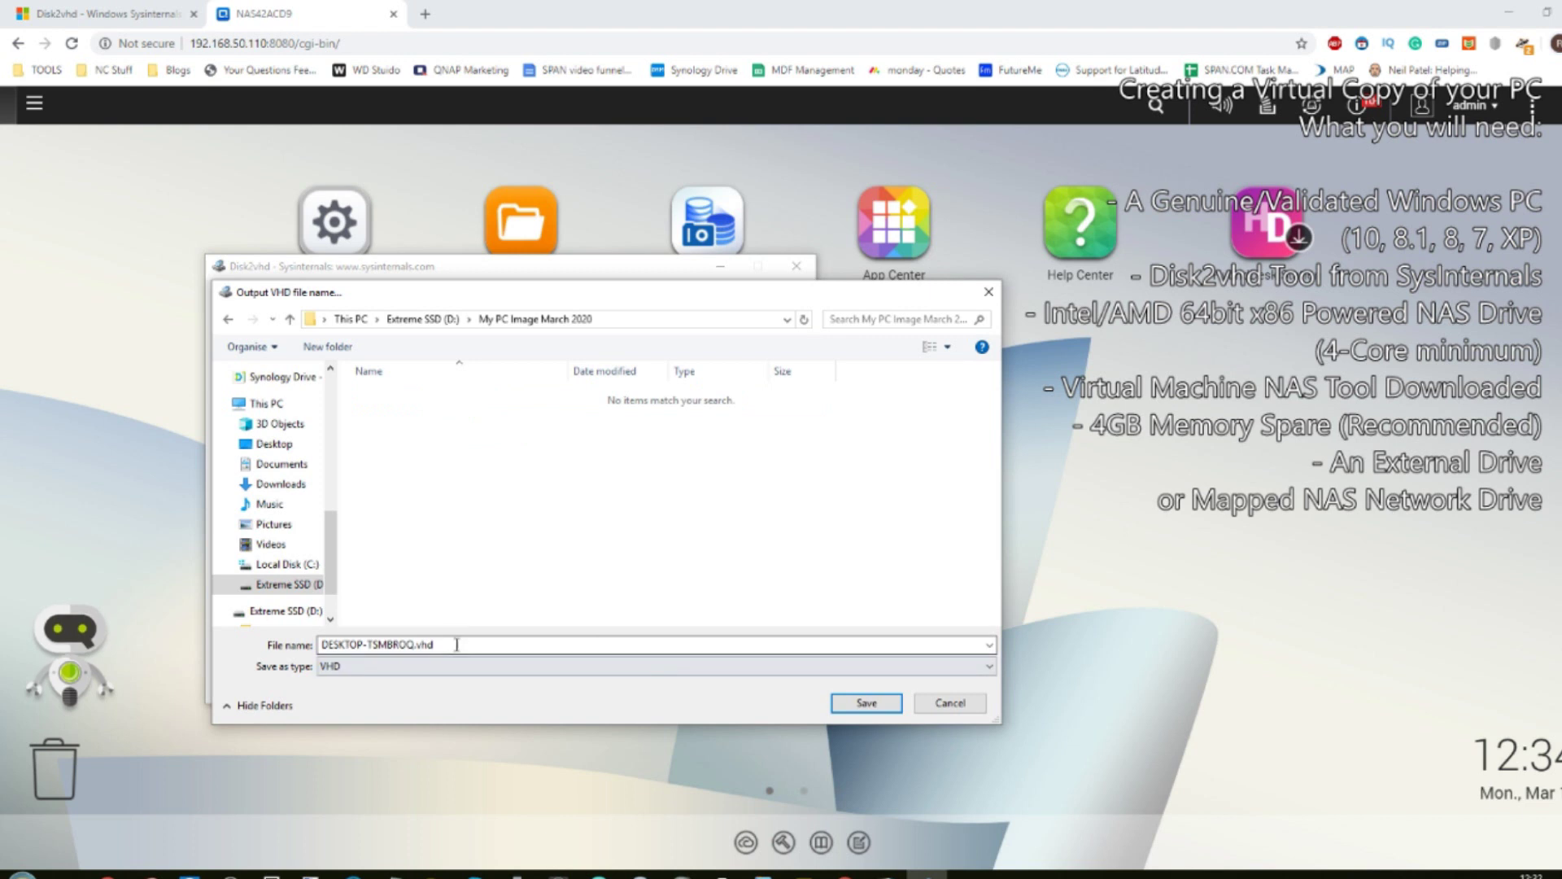
click(420, 645)
click(408, 645)
drag(412, 645, 308, 651)
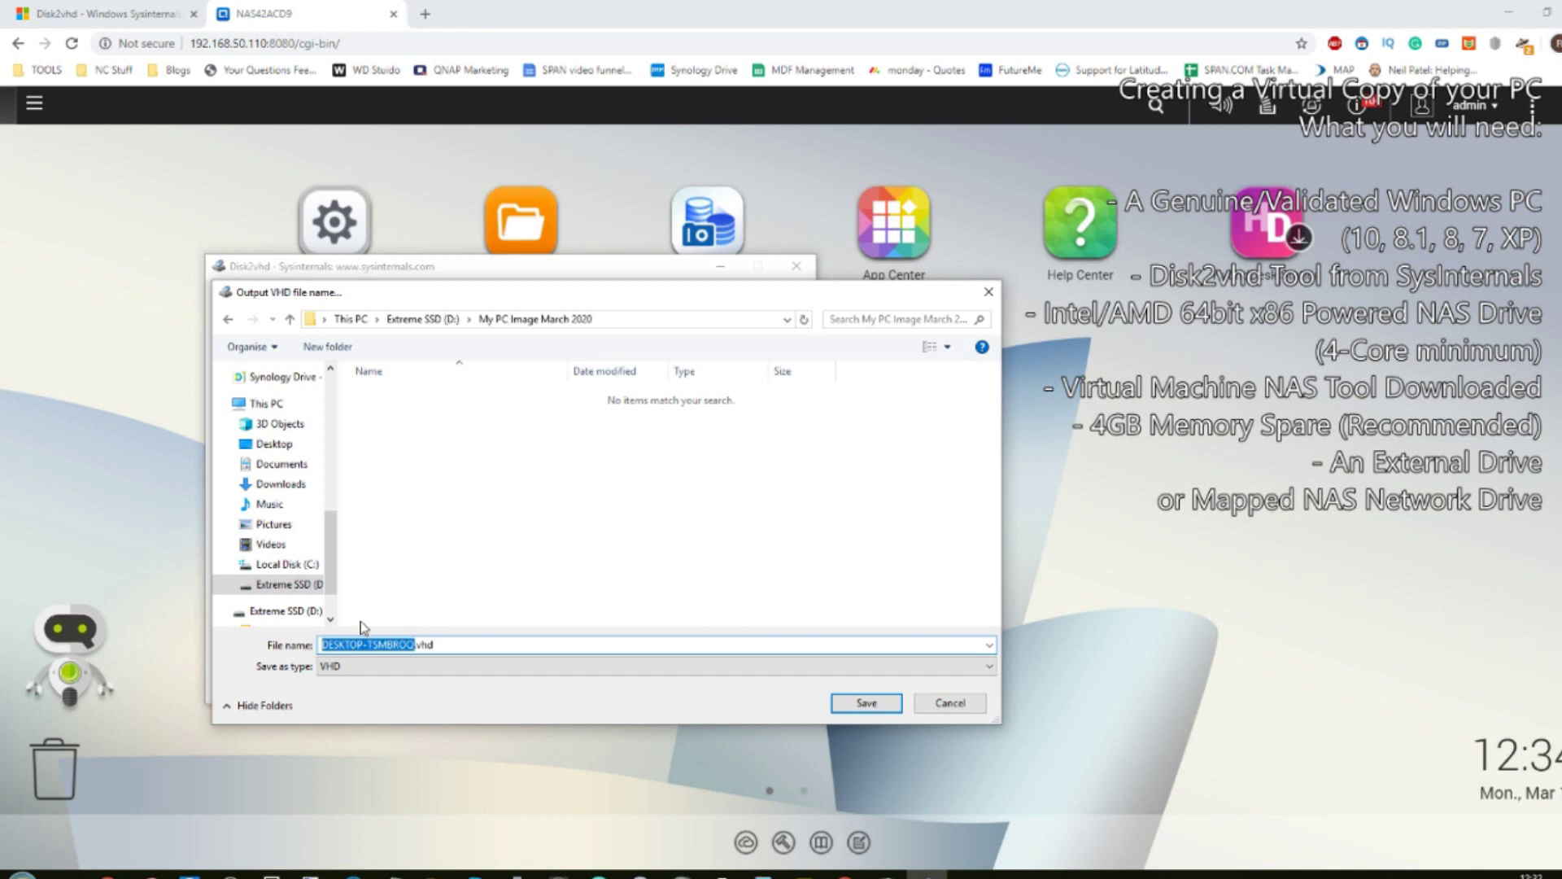
click(394, 644)
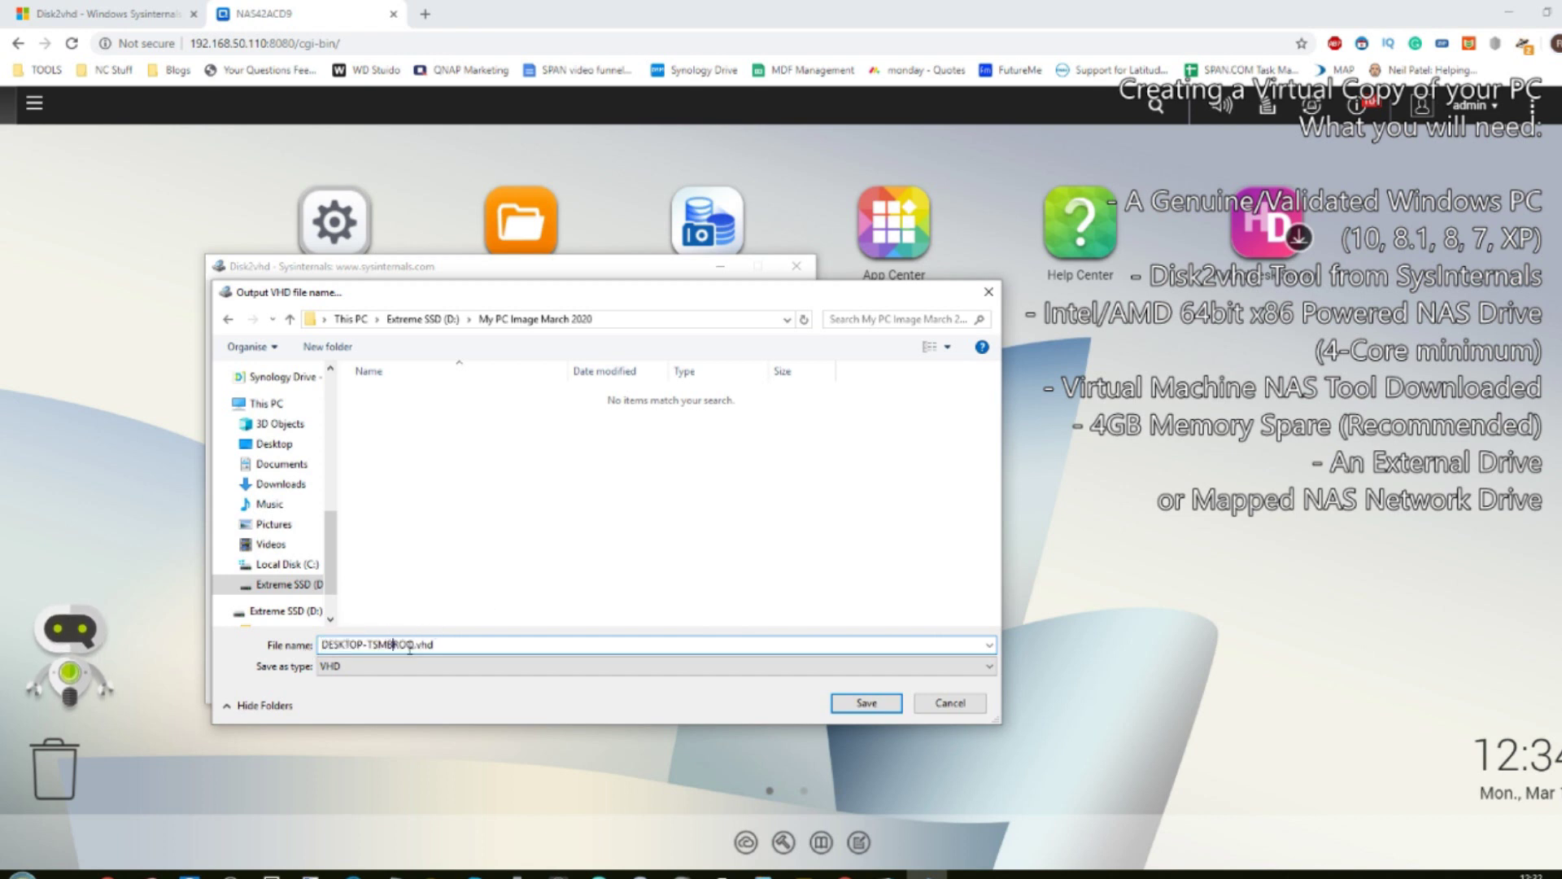
click(843, 705)
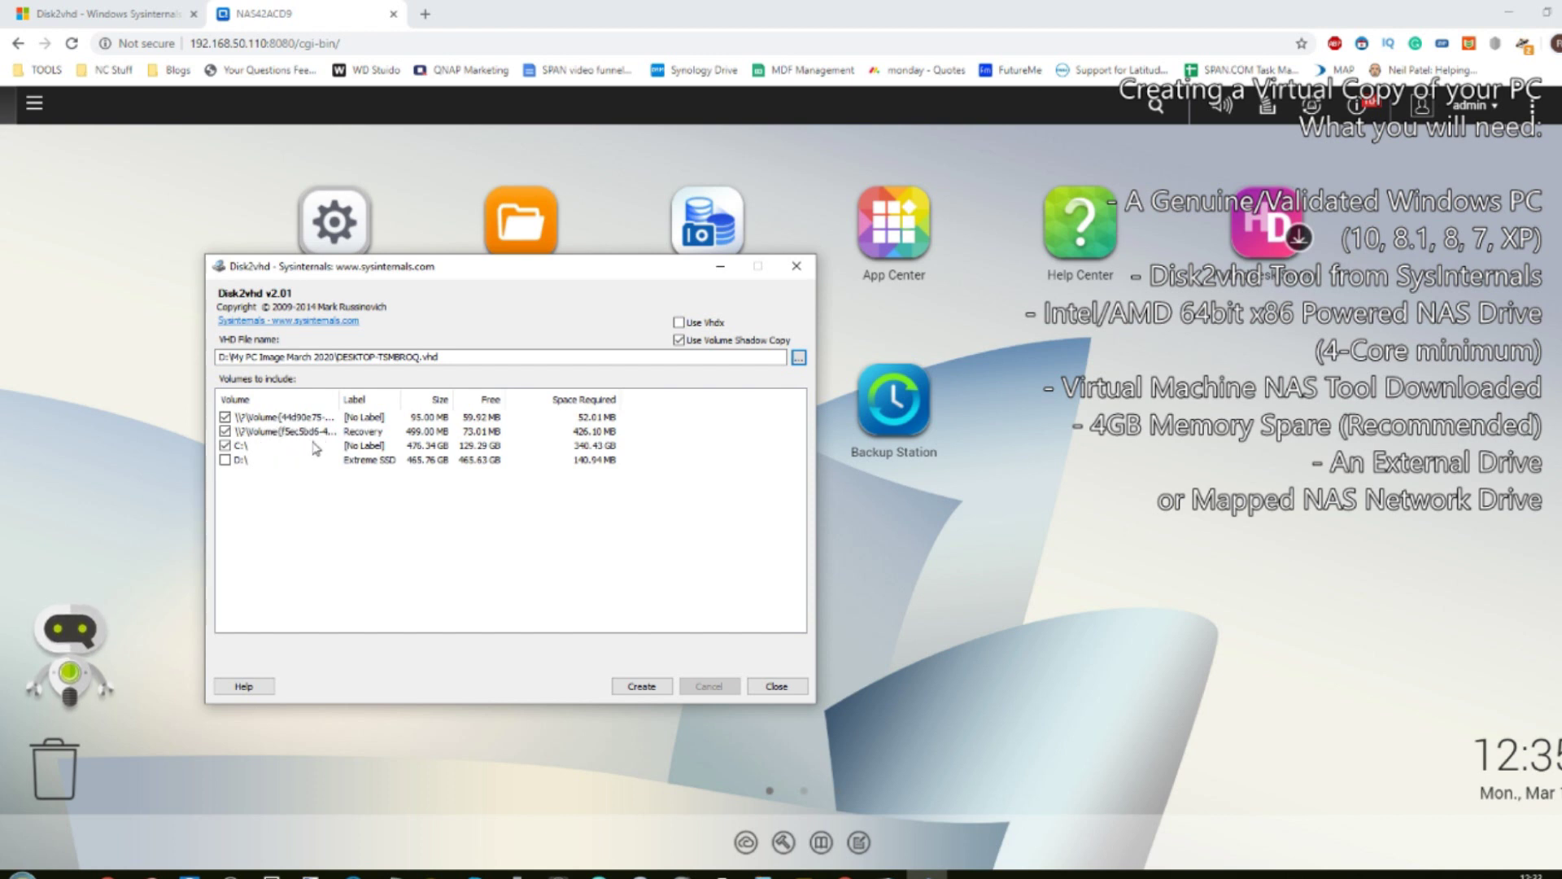
- Keep system, Recovery and C: volumes ticked, check the DESKTOP-TSMBROQ.vhd path, and create the image
click(225, 417)
click(226, 417)
click(231, 874)
click(442, 360)
drag(443, 361, 340, 359)
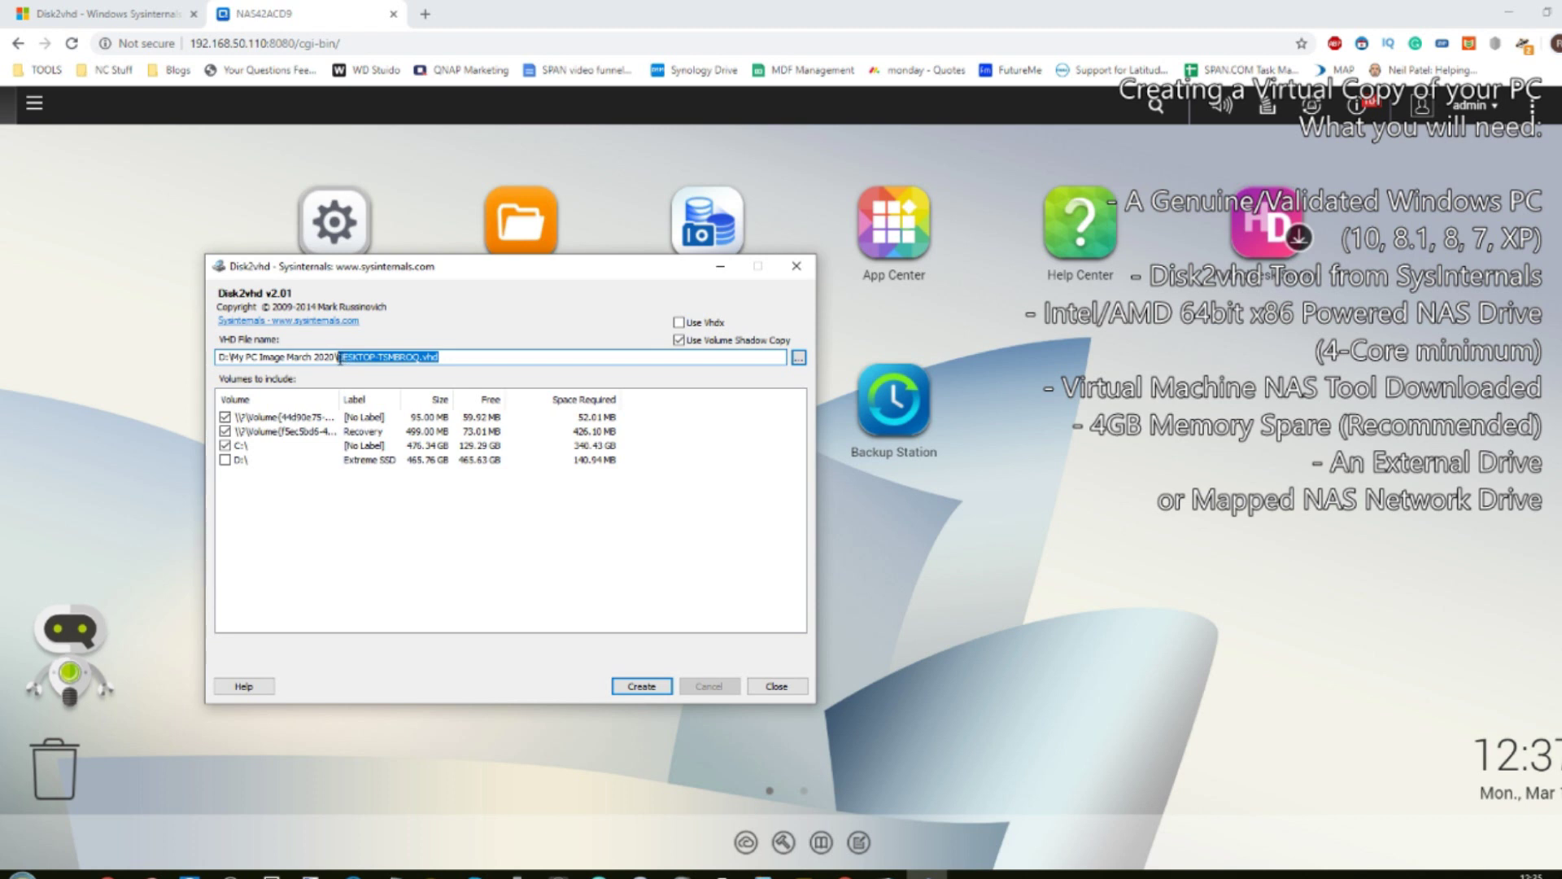
click(416, 509)
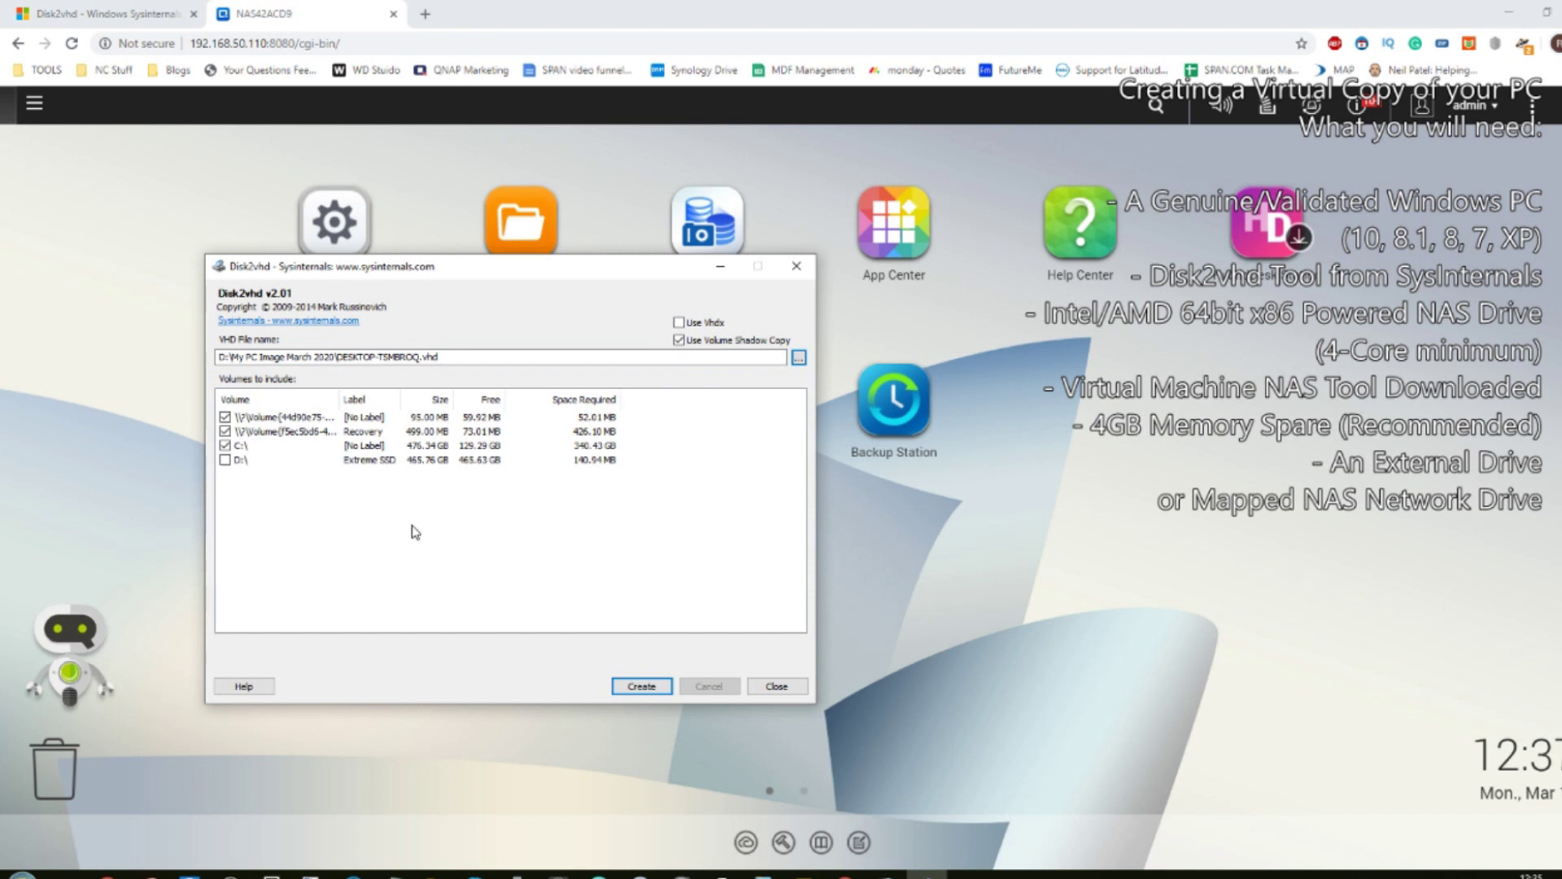
click(642, 688)
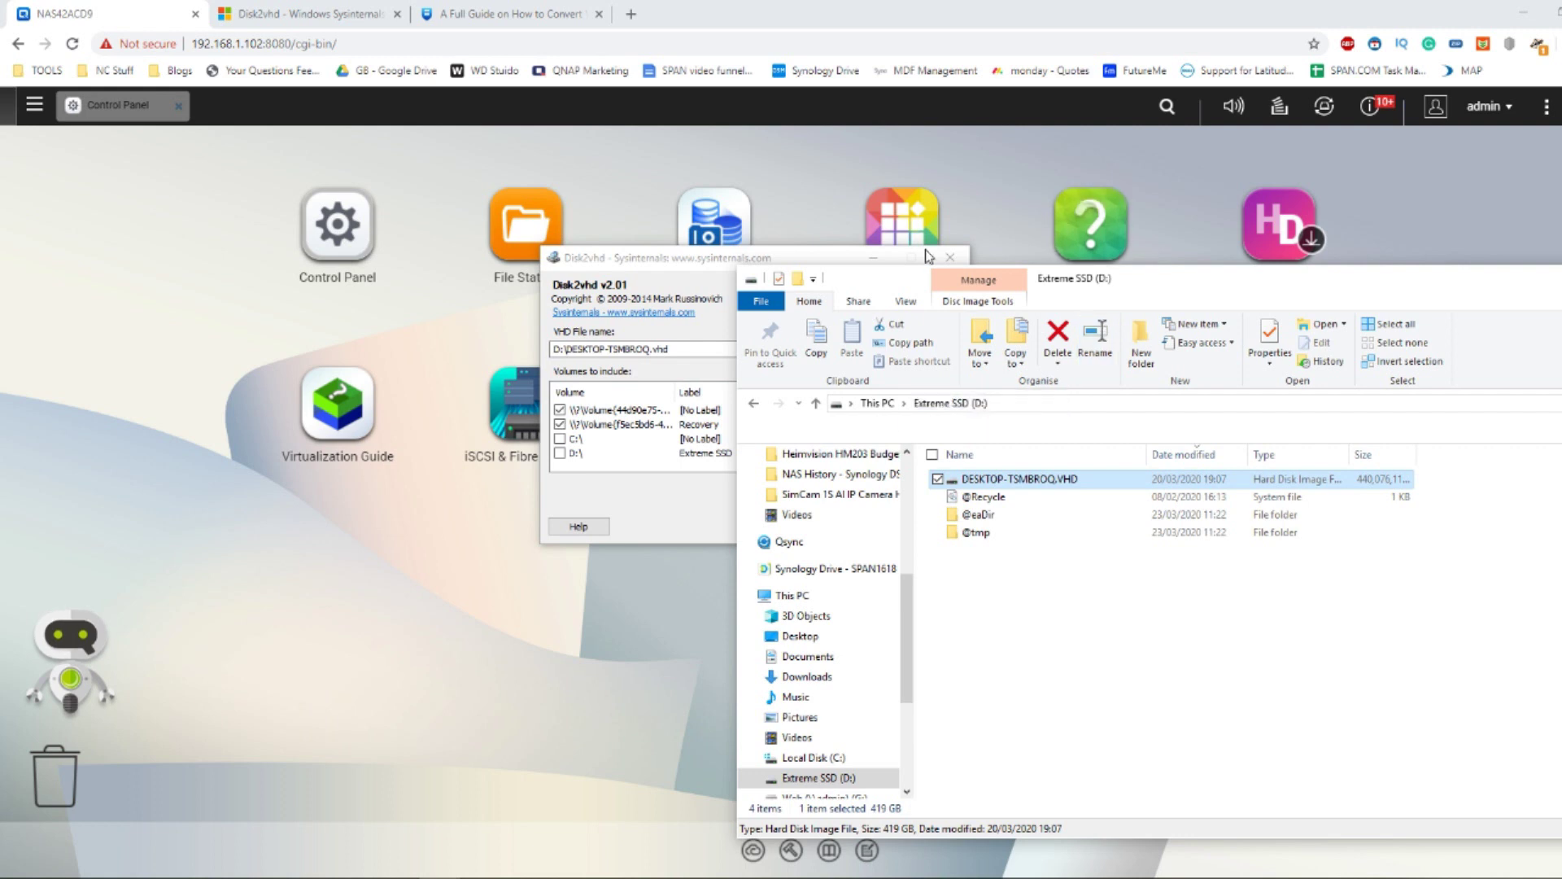
- Arrange the Disk2vhd and Extreme SSD windows, then launch Virtualization Station from the NAS main menu
click(706, 267)
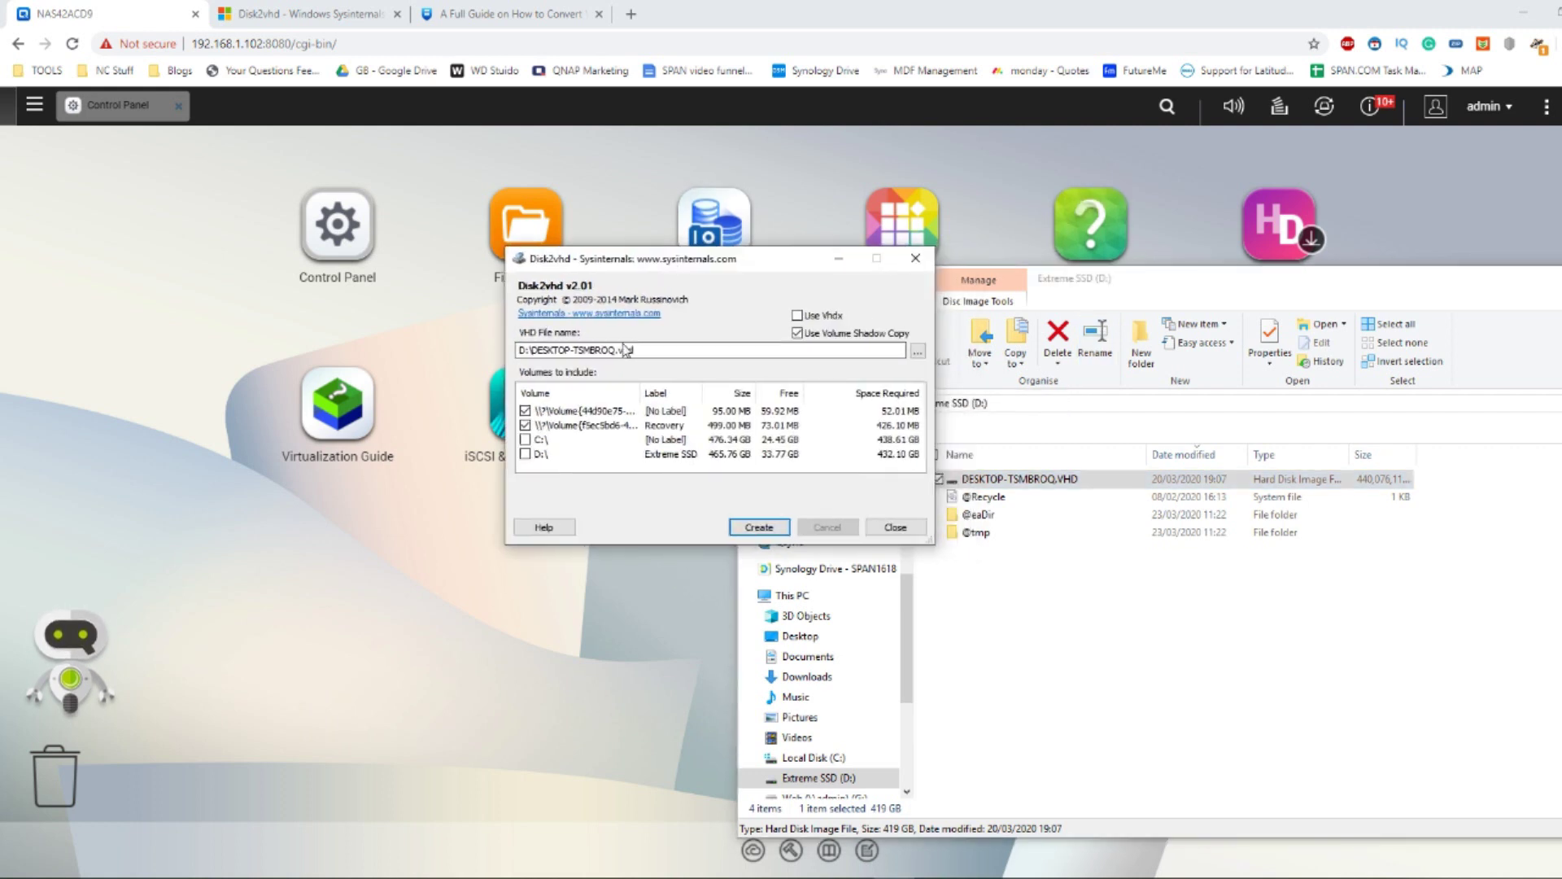
click(1064, 291)
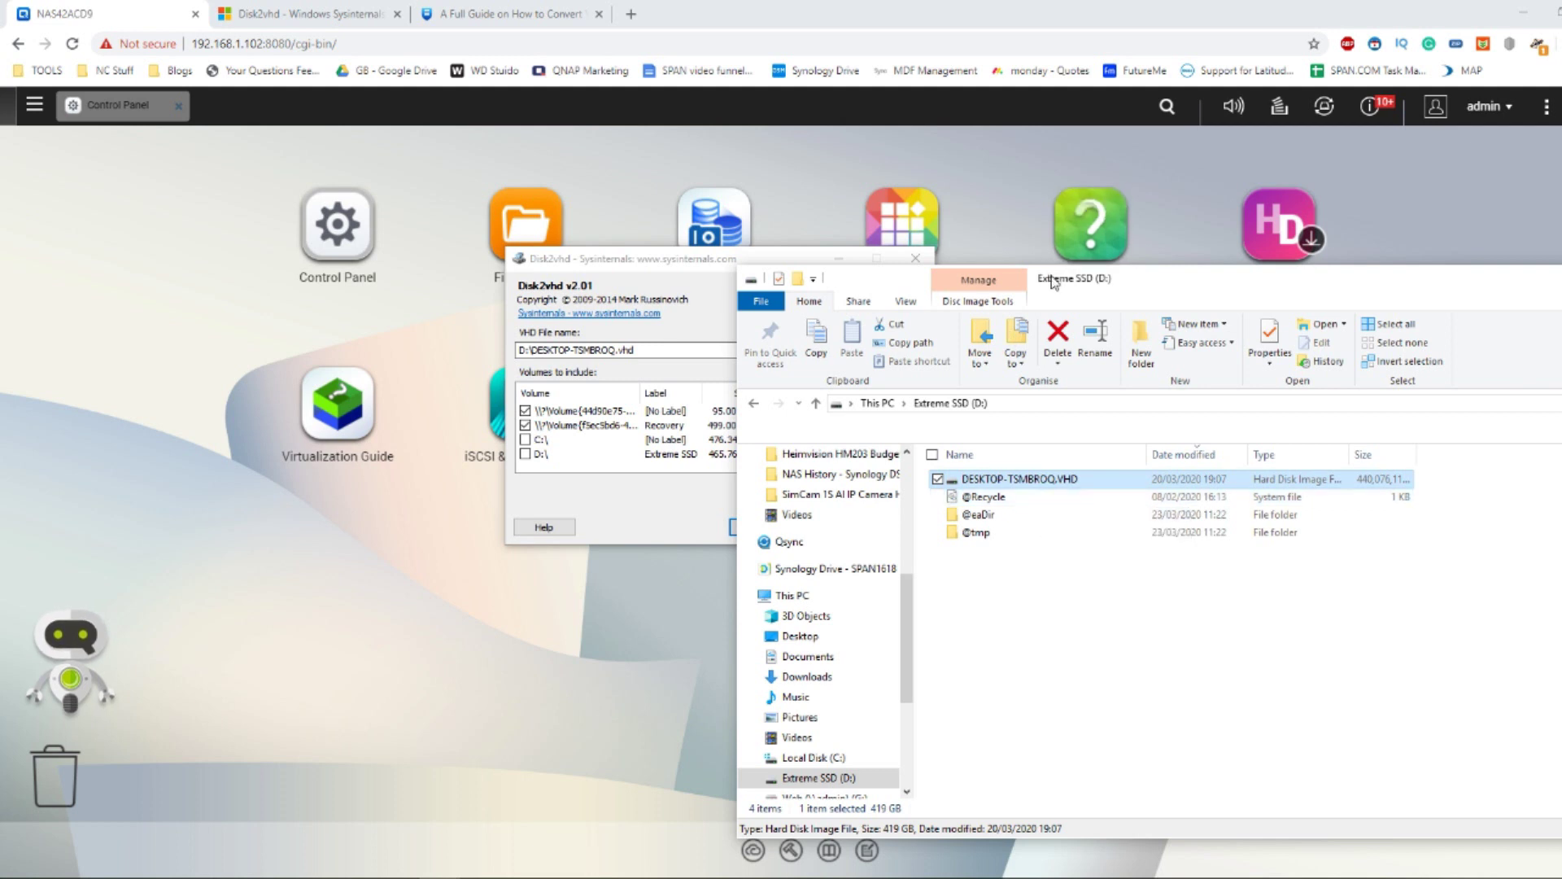
drag(1054, 282, 1029, 236)
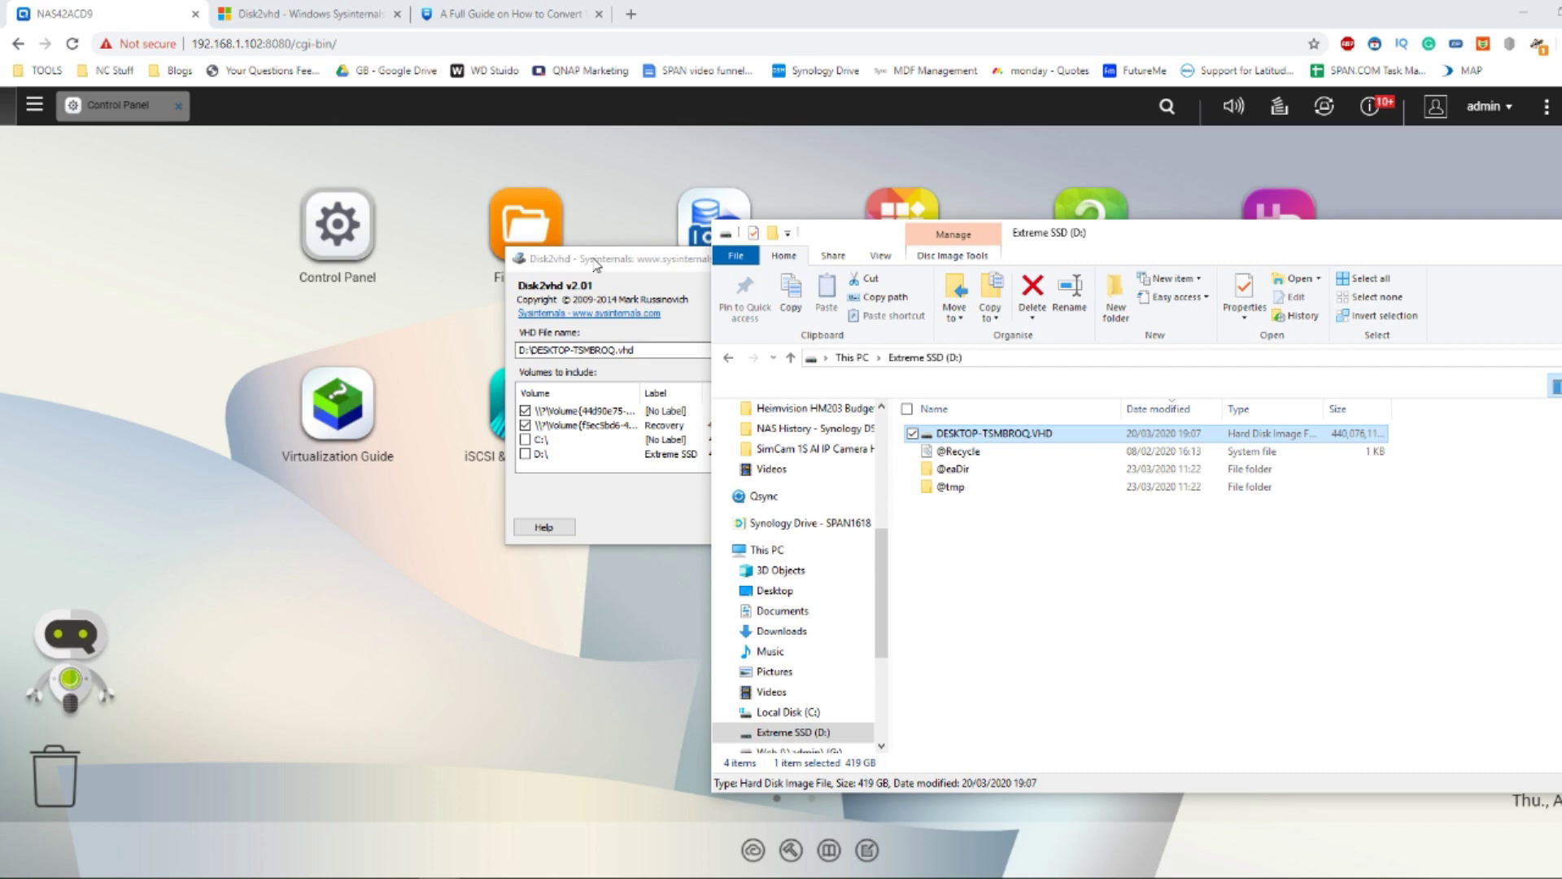
click(40, 104)
click(85, 779)
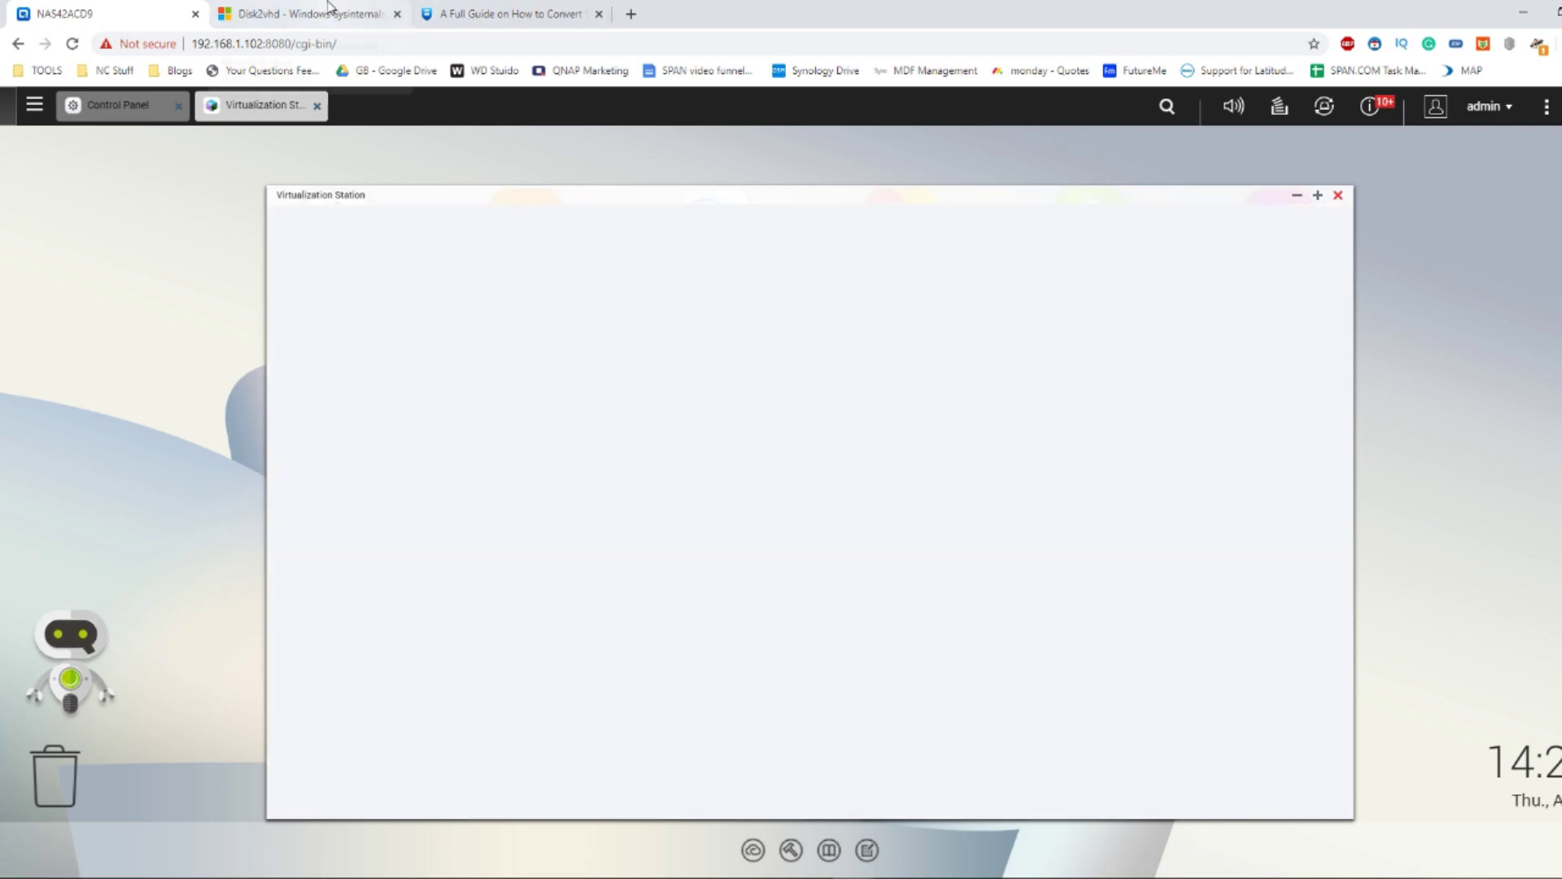
- Scroll the Disk2vhd docs page down to its Bitlocker and Command Line Usage notes
click(330, 6)
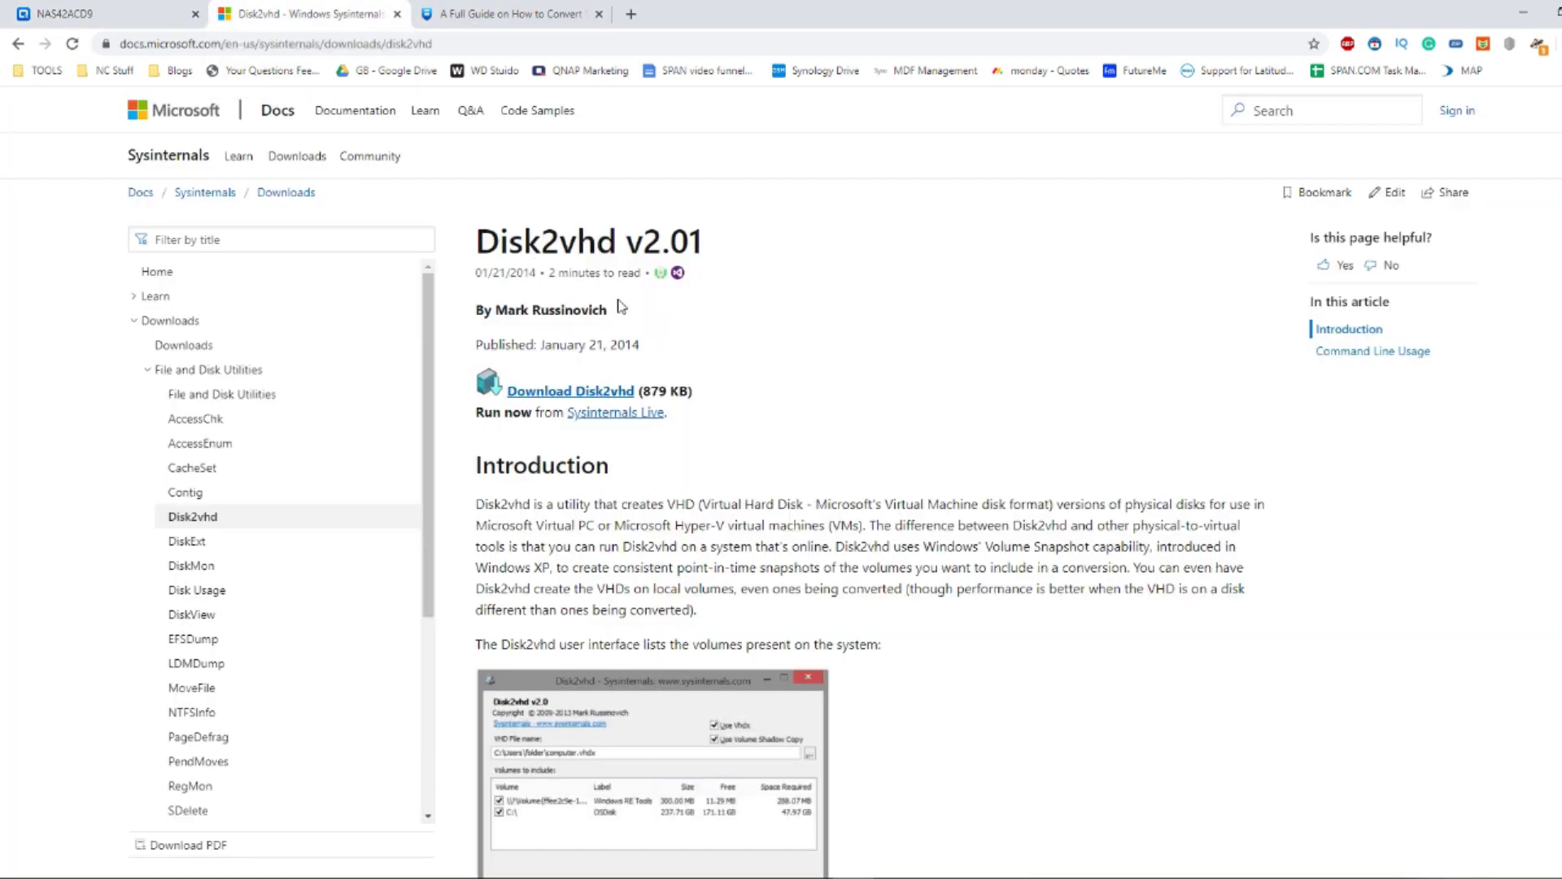
scroll(628, 399, down, 5)
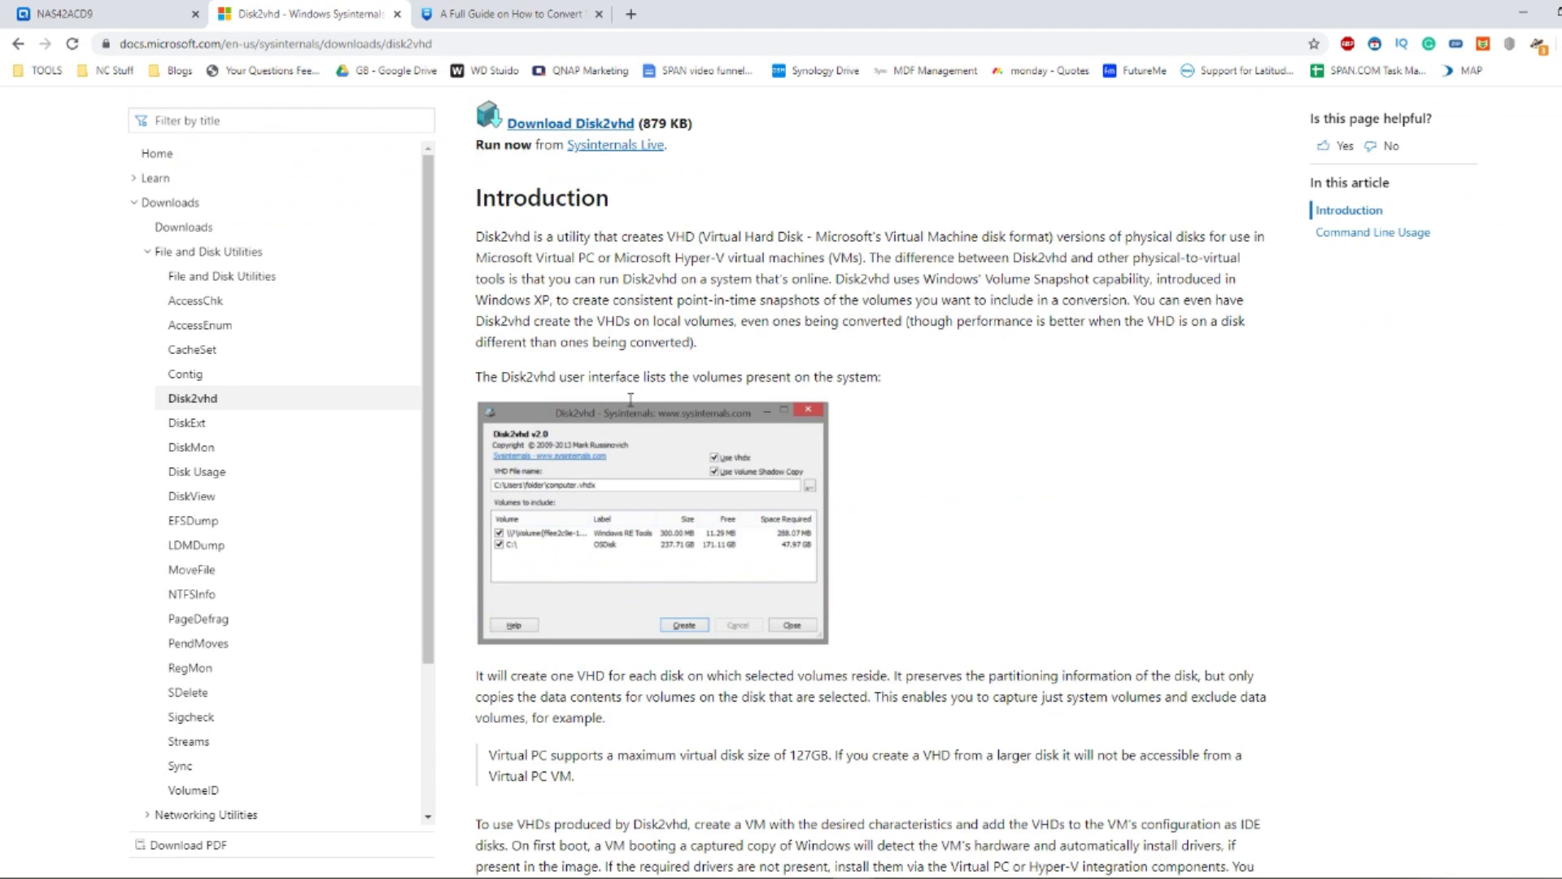
scroll(628, 399, down, 7)
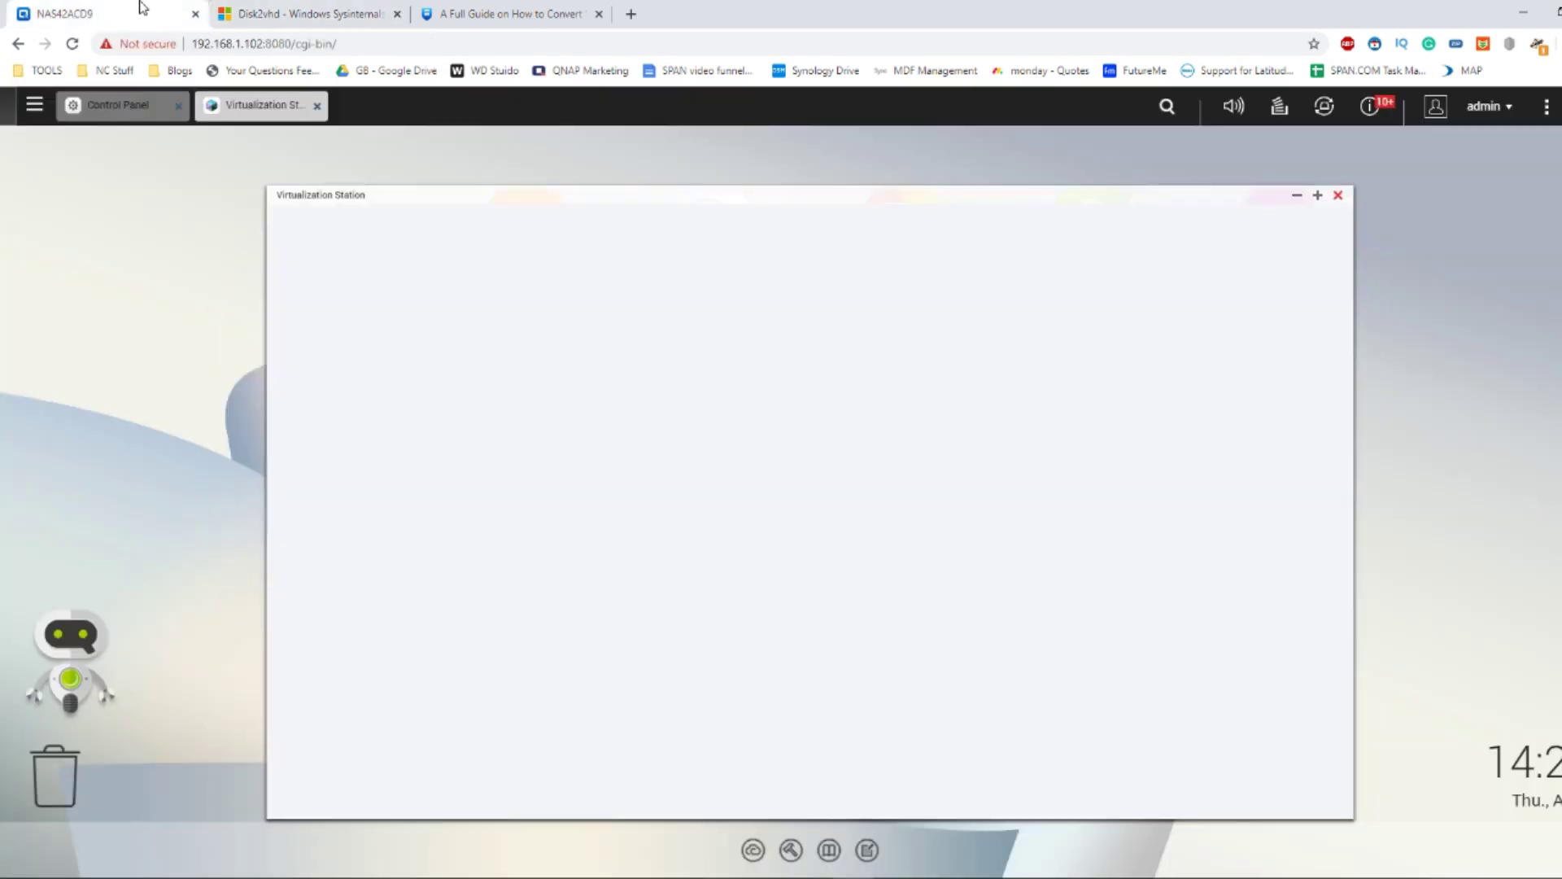
- Force Shutdown the running DESKTOP-TSMBROQ VM from its power options and confirm with OK
click(147, 10)
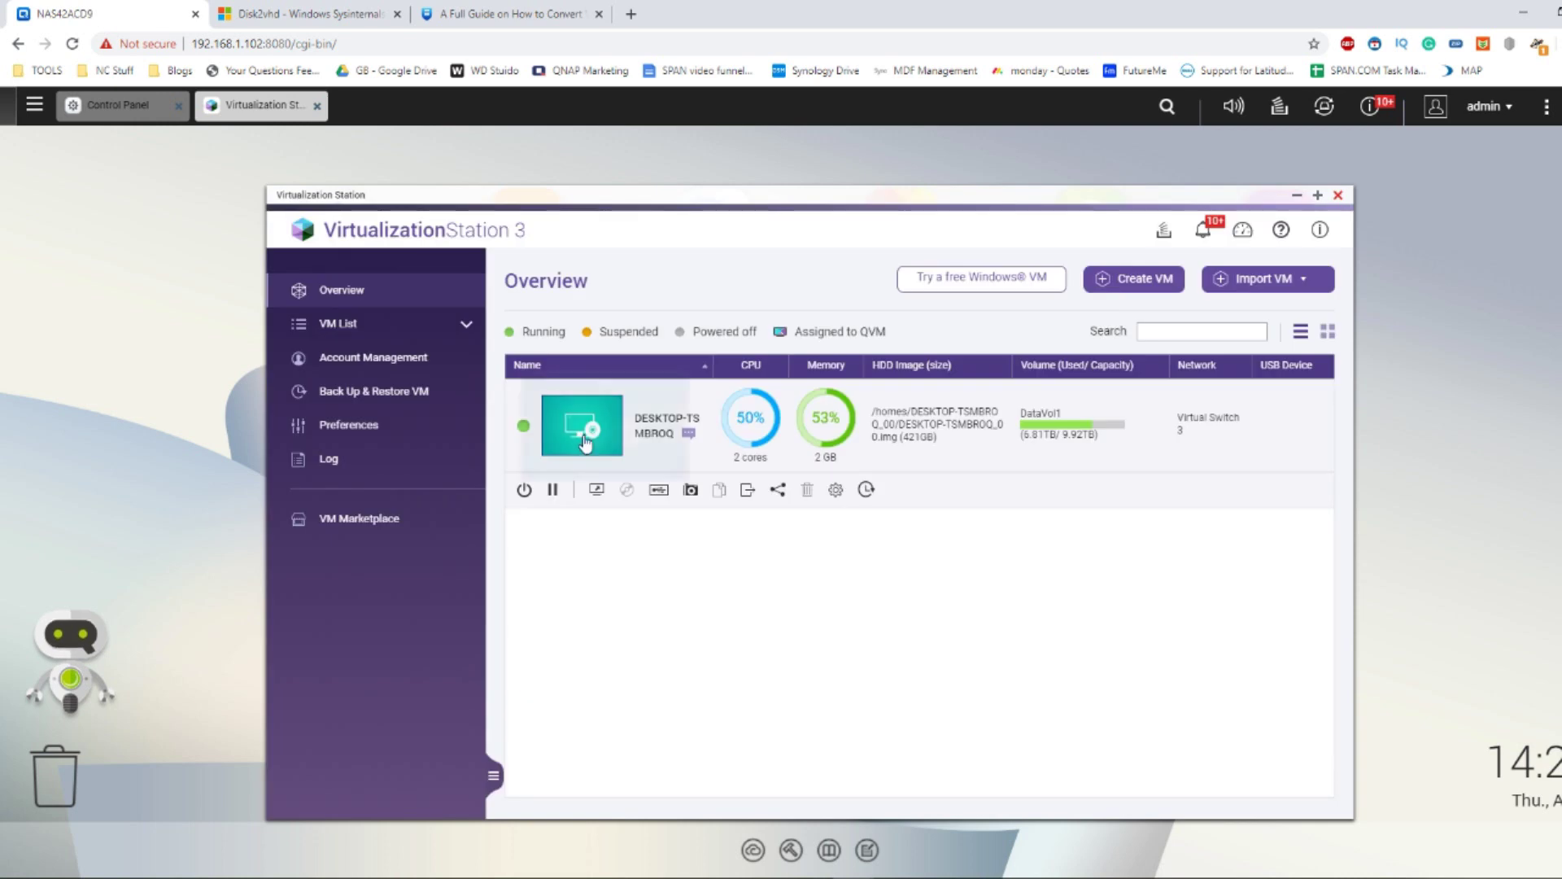
mouse_move(627, 435)
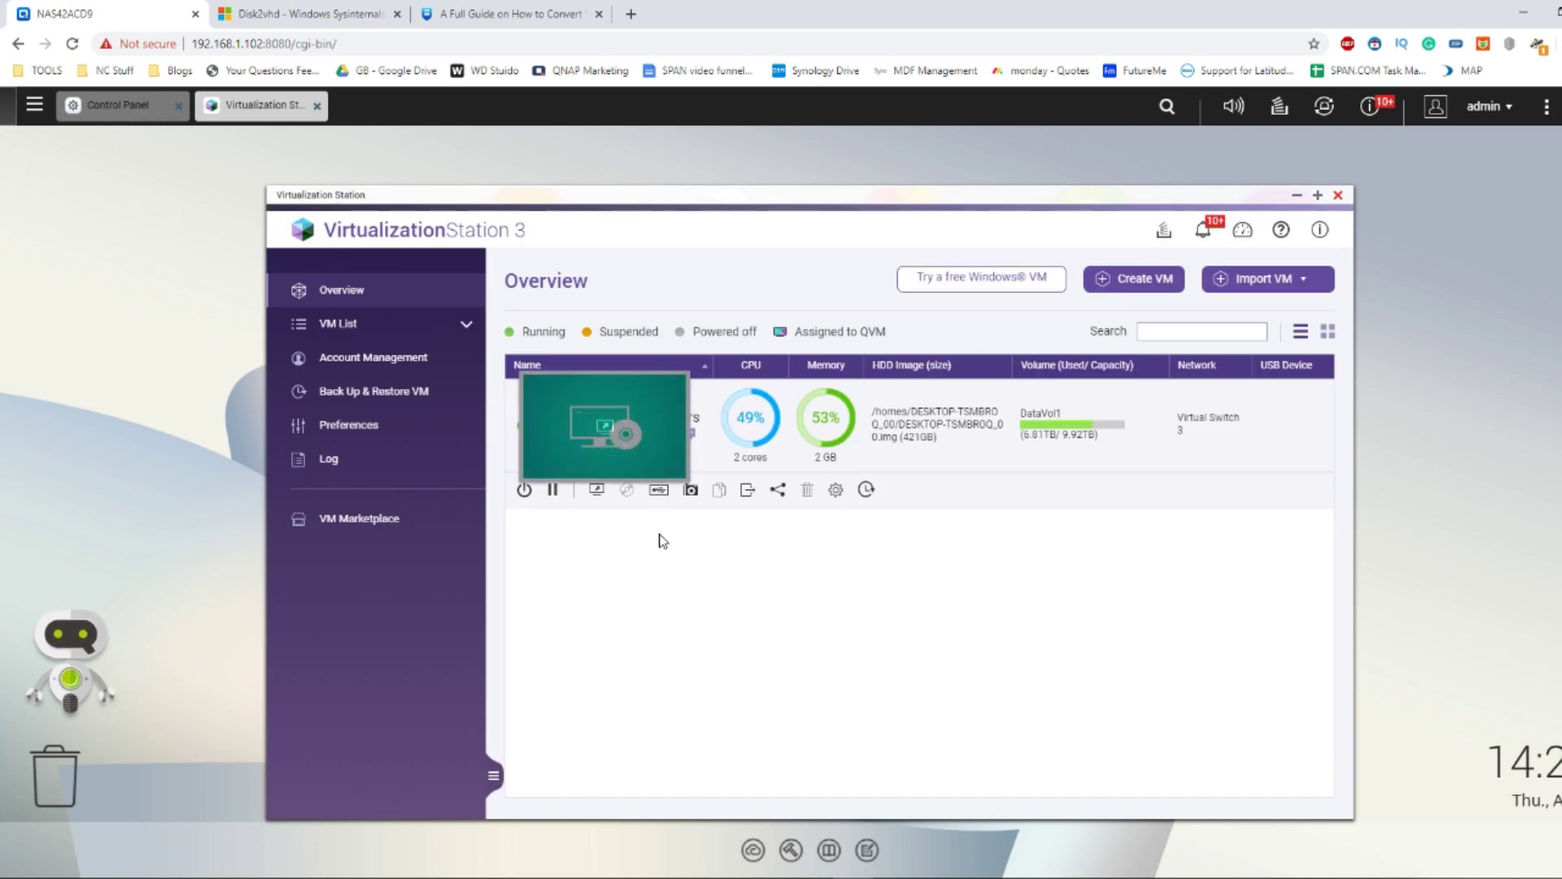
click(525, 490)
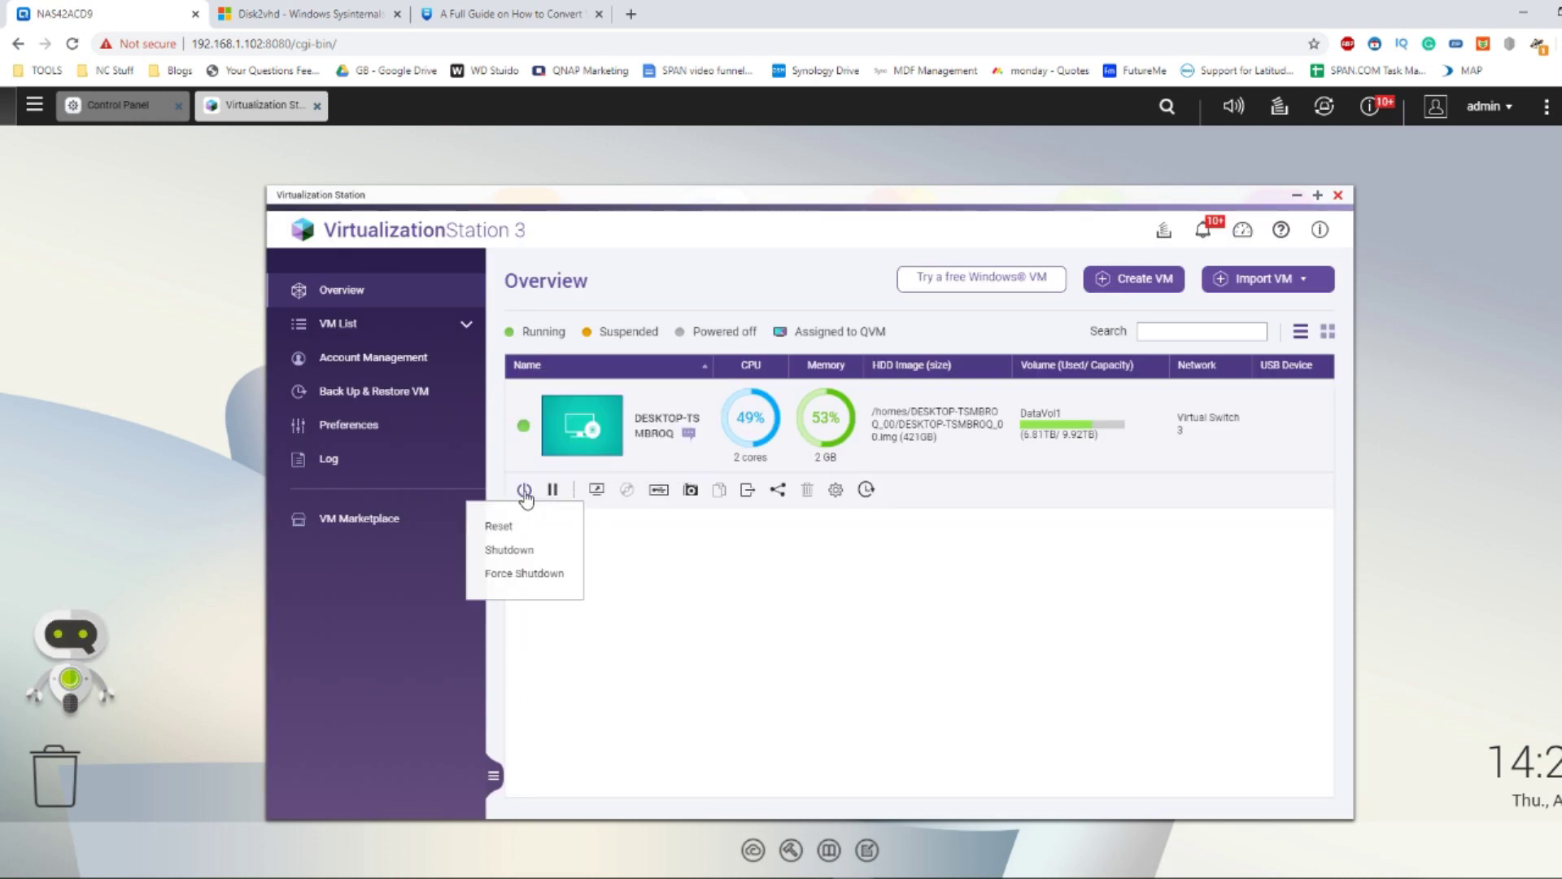
click(527, 573)
click(875, 563)
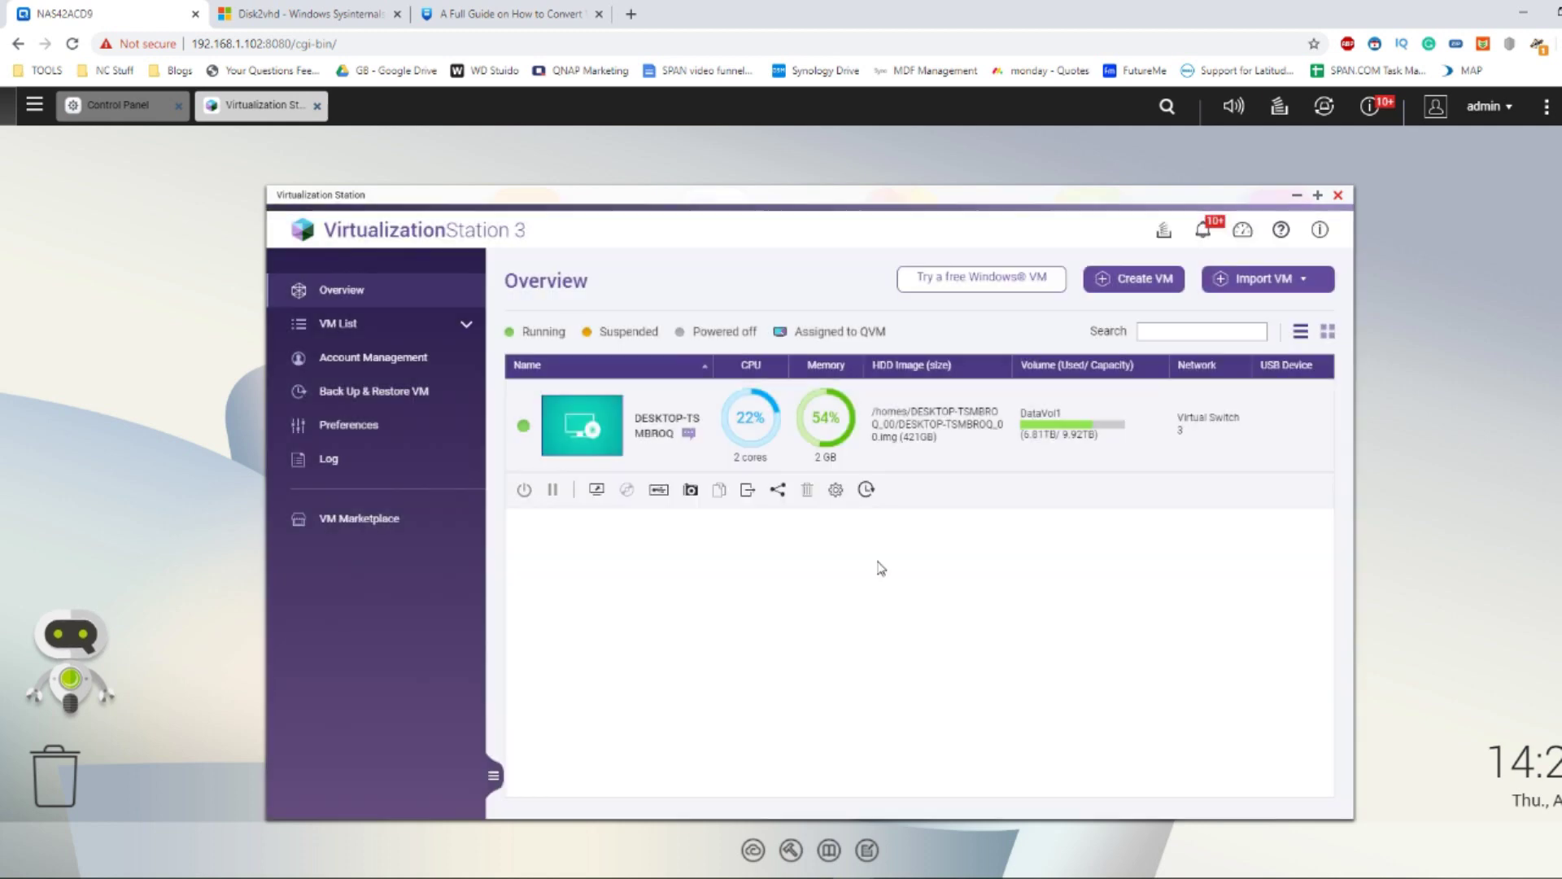
click(445, 10)
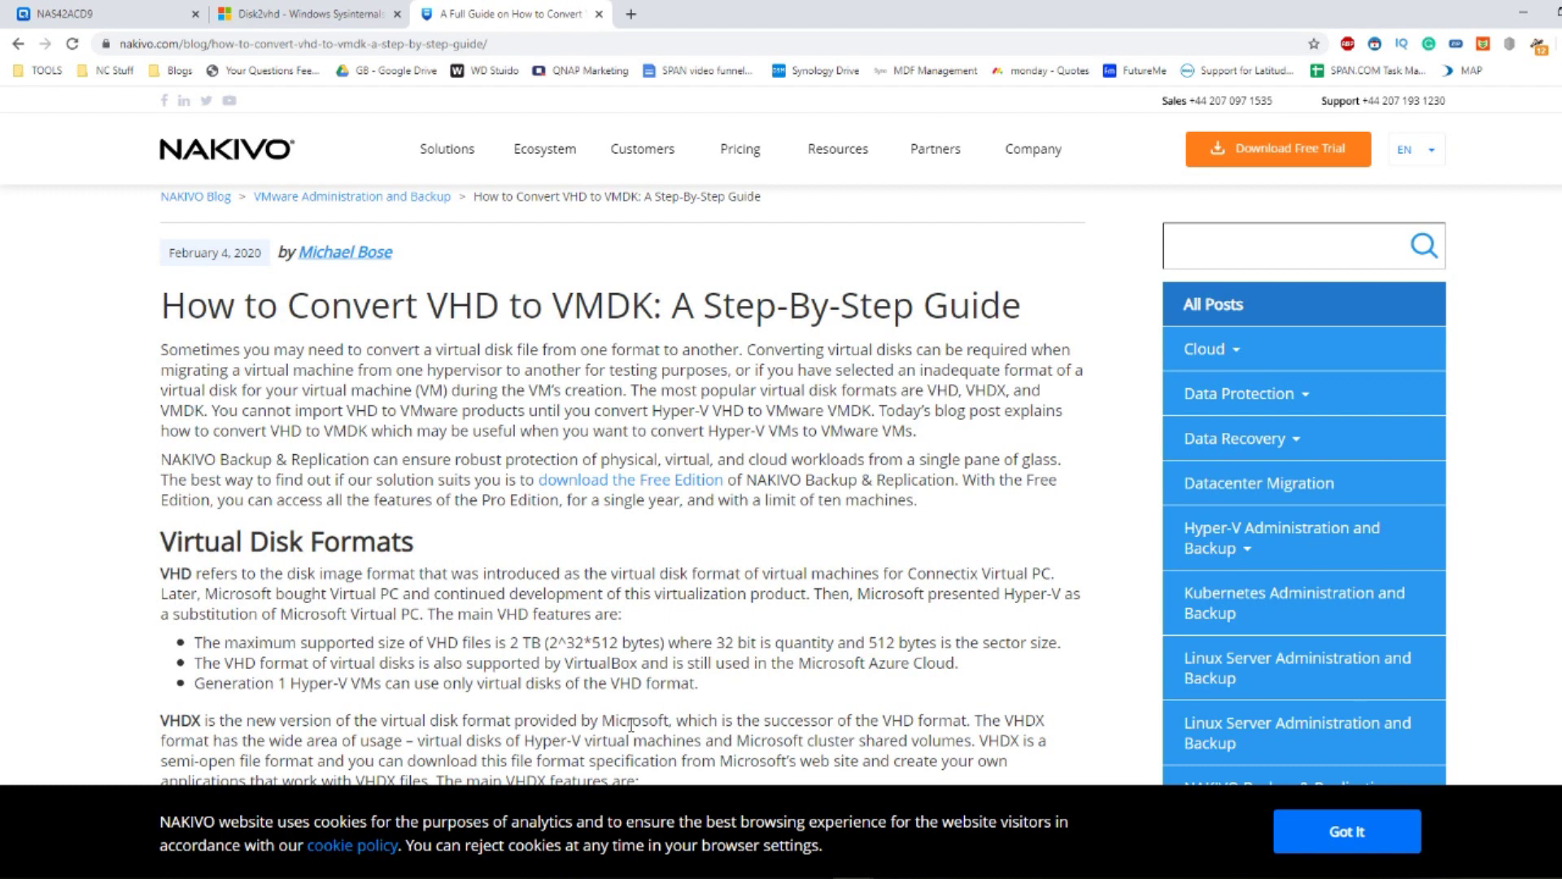
- Highlight 'VMDK' in the NAKIVO guide's title and skim the article's opening
drag(560, 307, 672, 308)
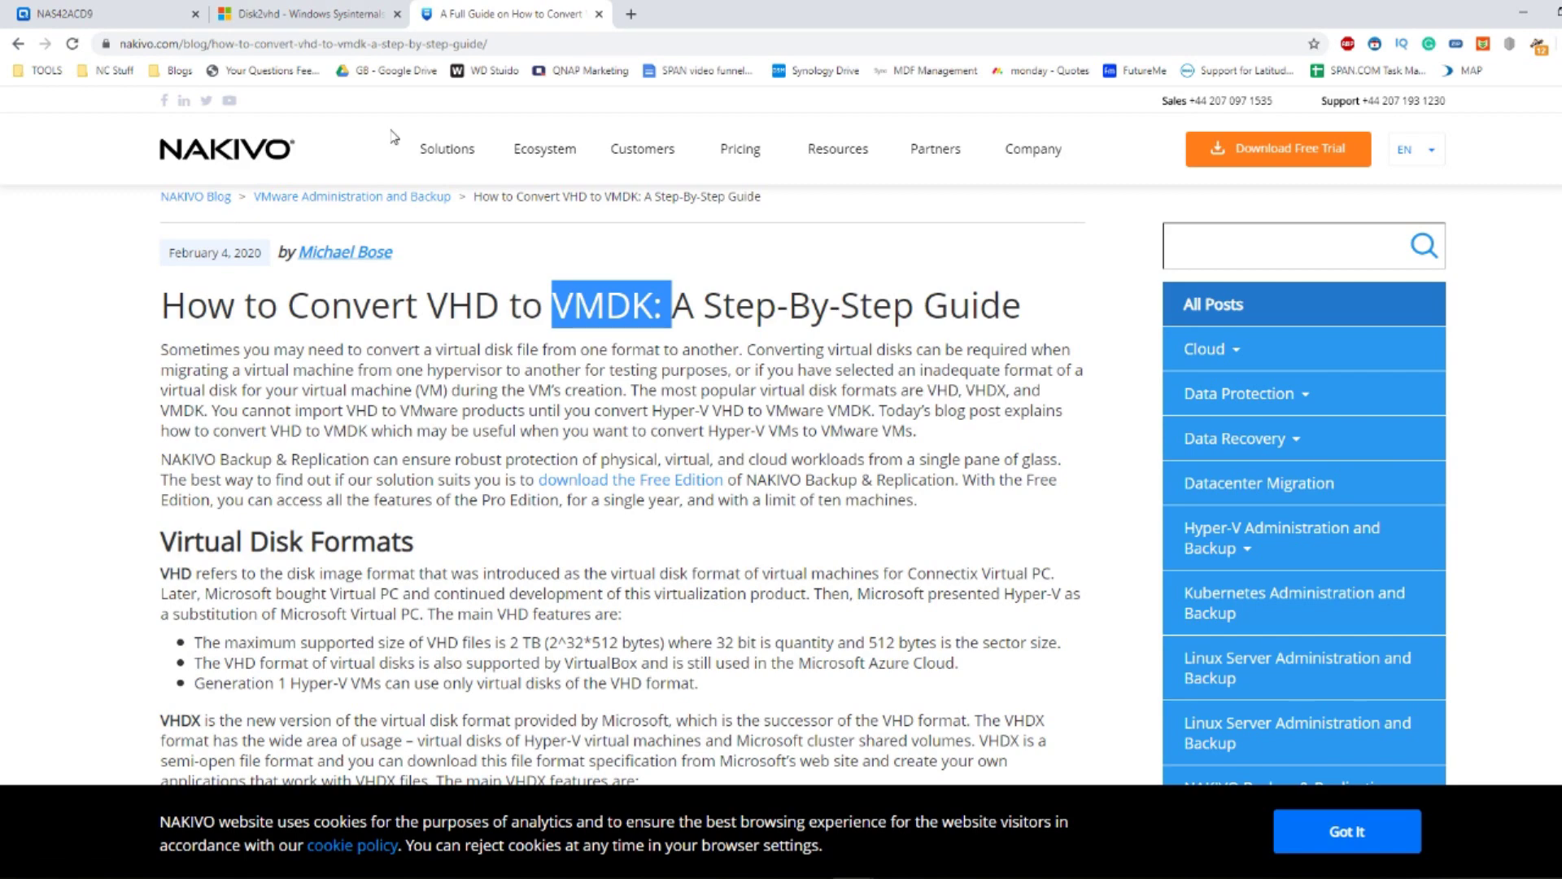
scroll(398, 259, down, 20)
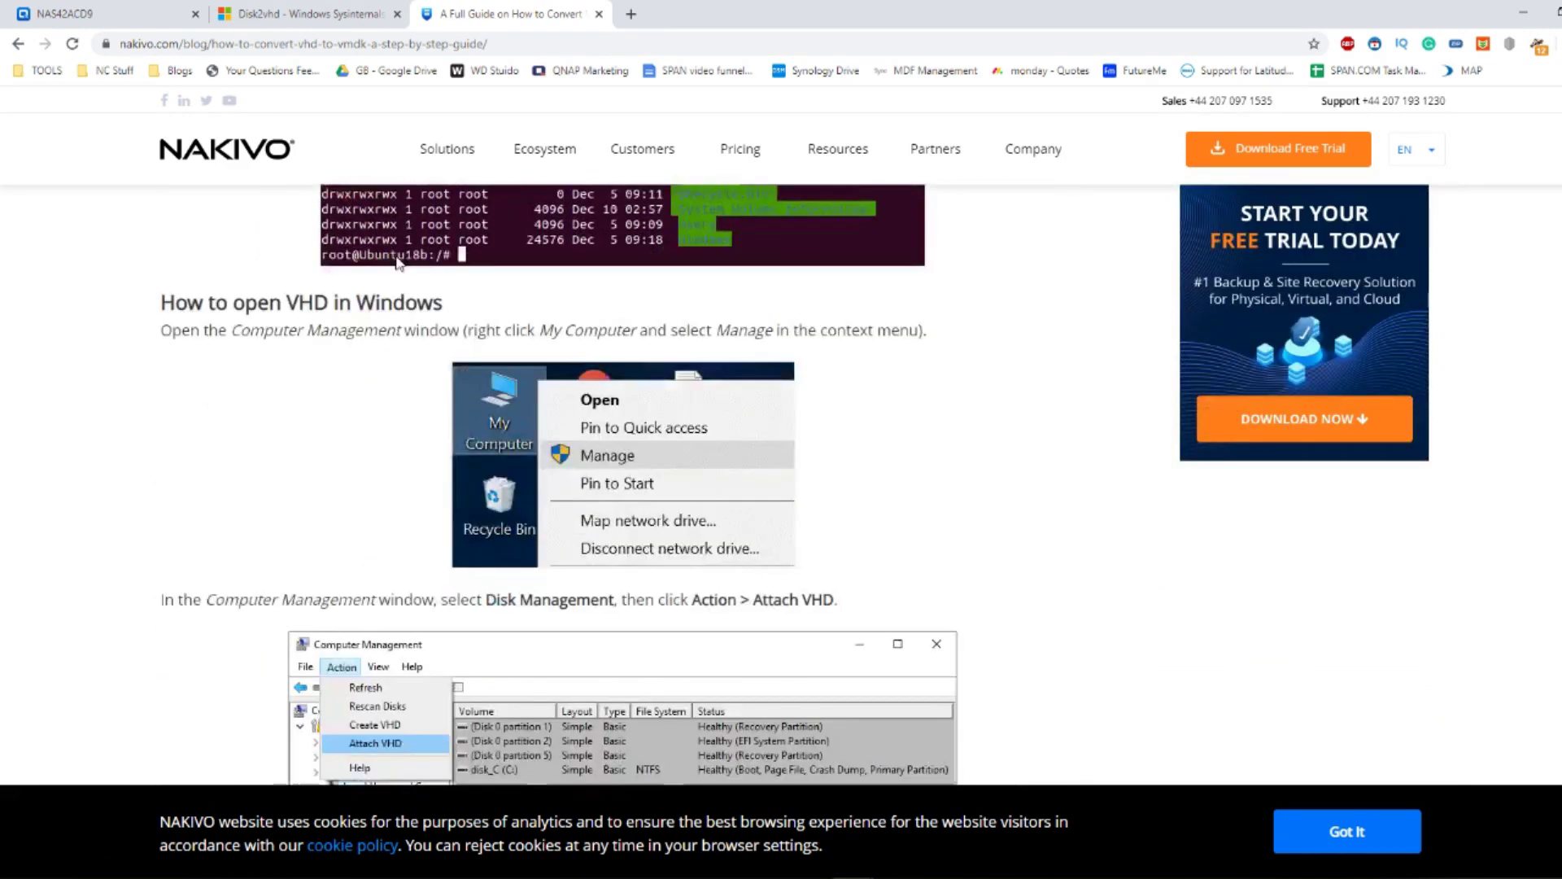
scroll(398, 259, up, 20)
scroll(398, 261, down, 10)
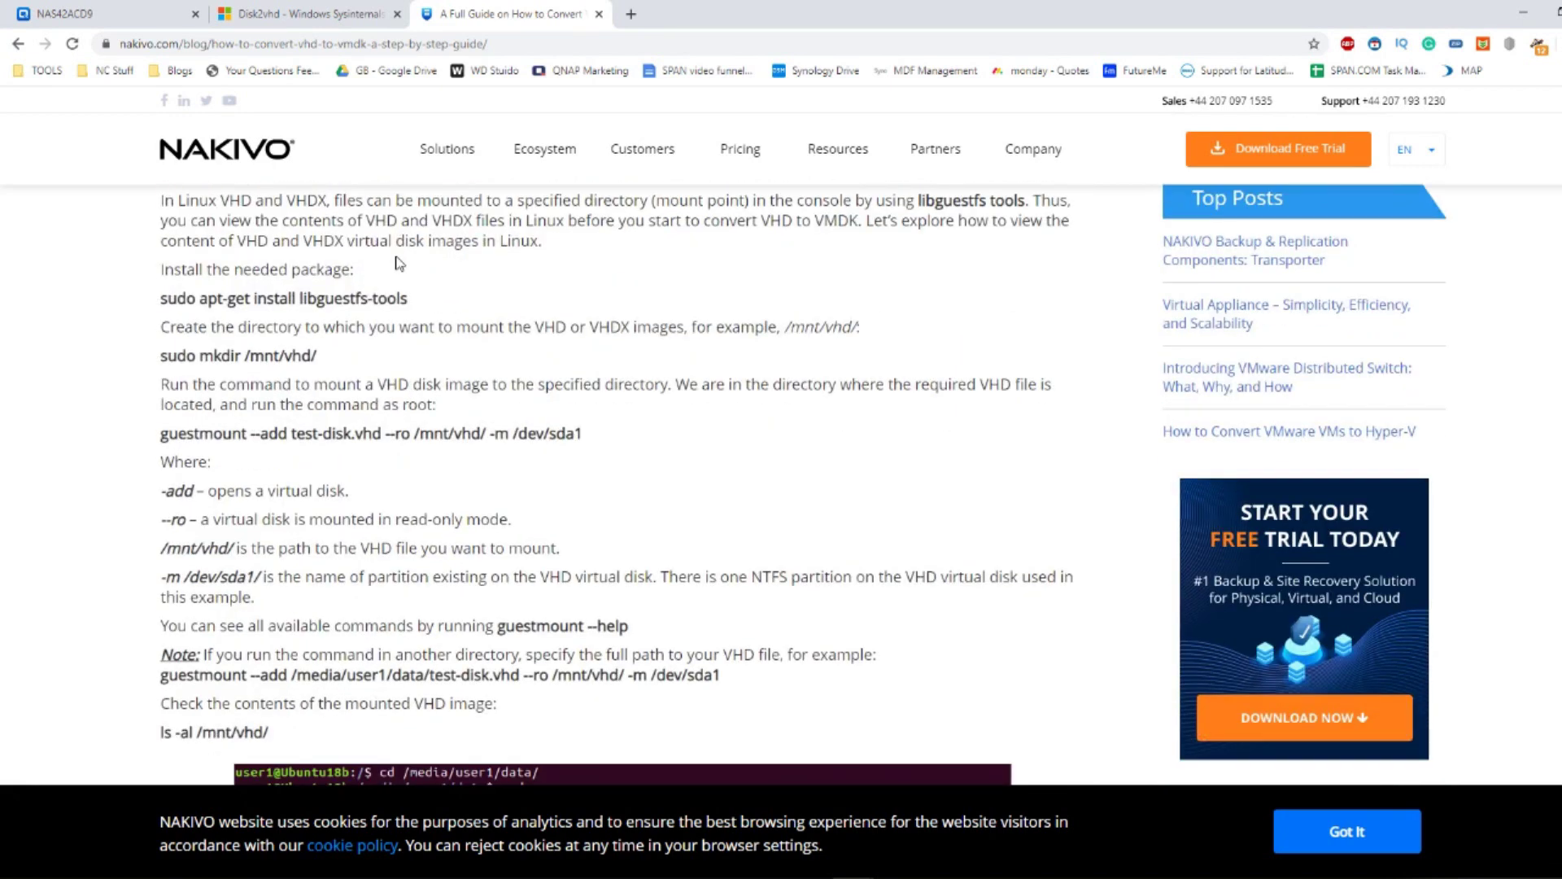
scroll(502, 476, up, 10)
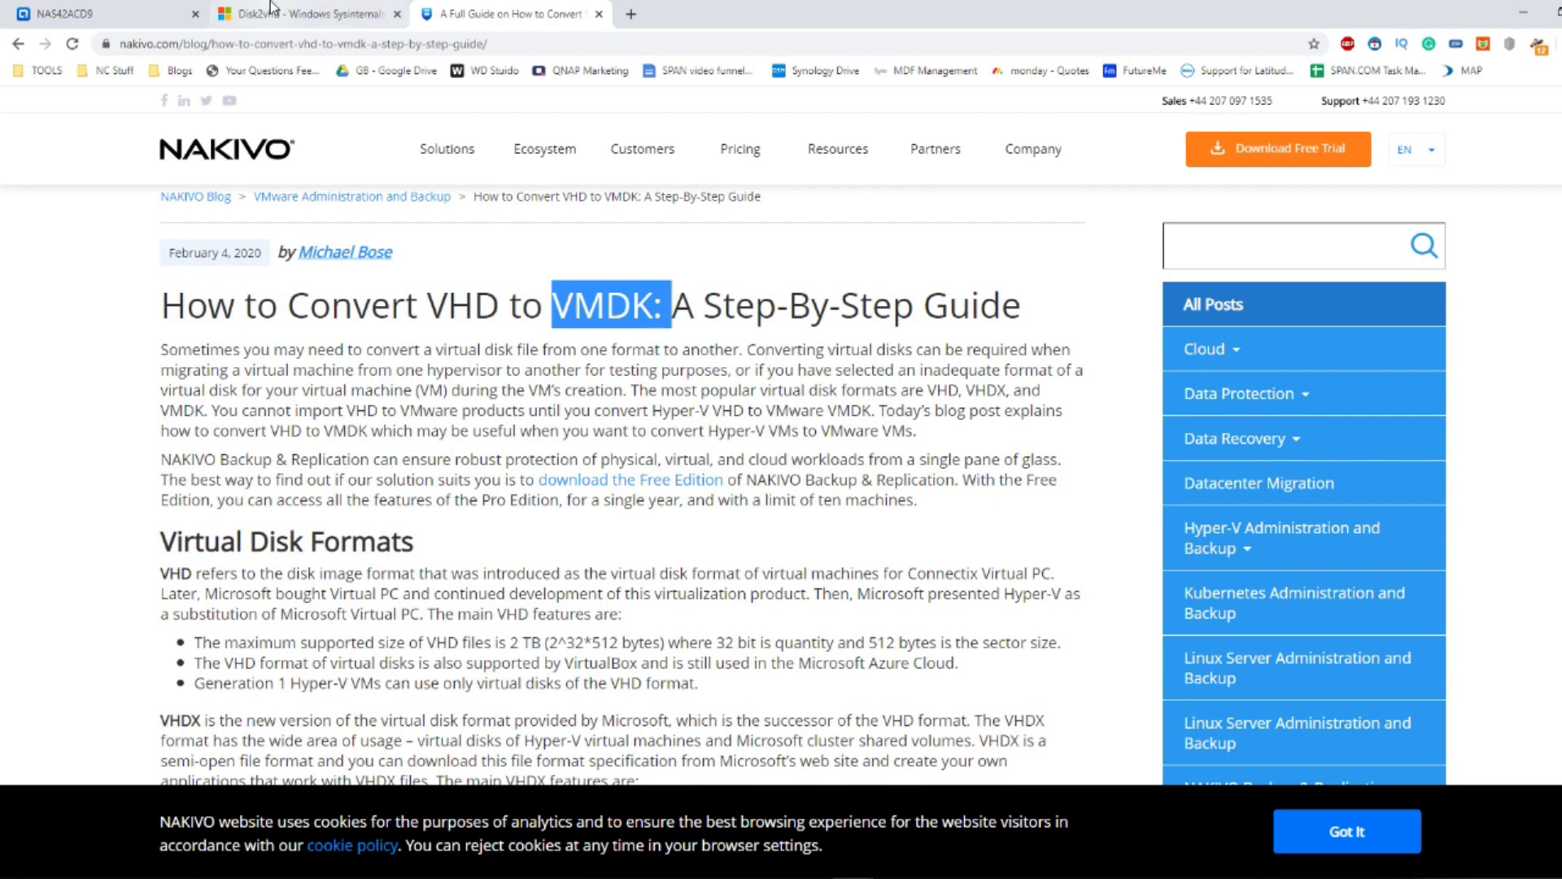
key(ctrl+1)
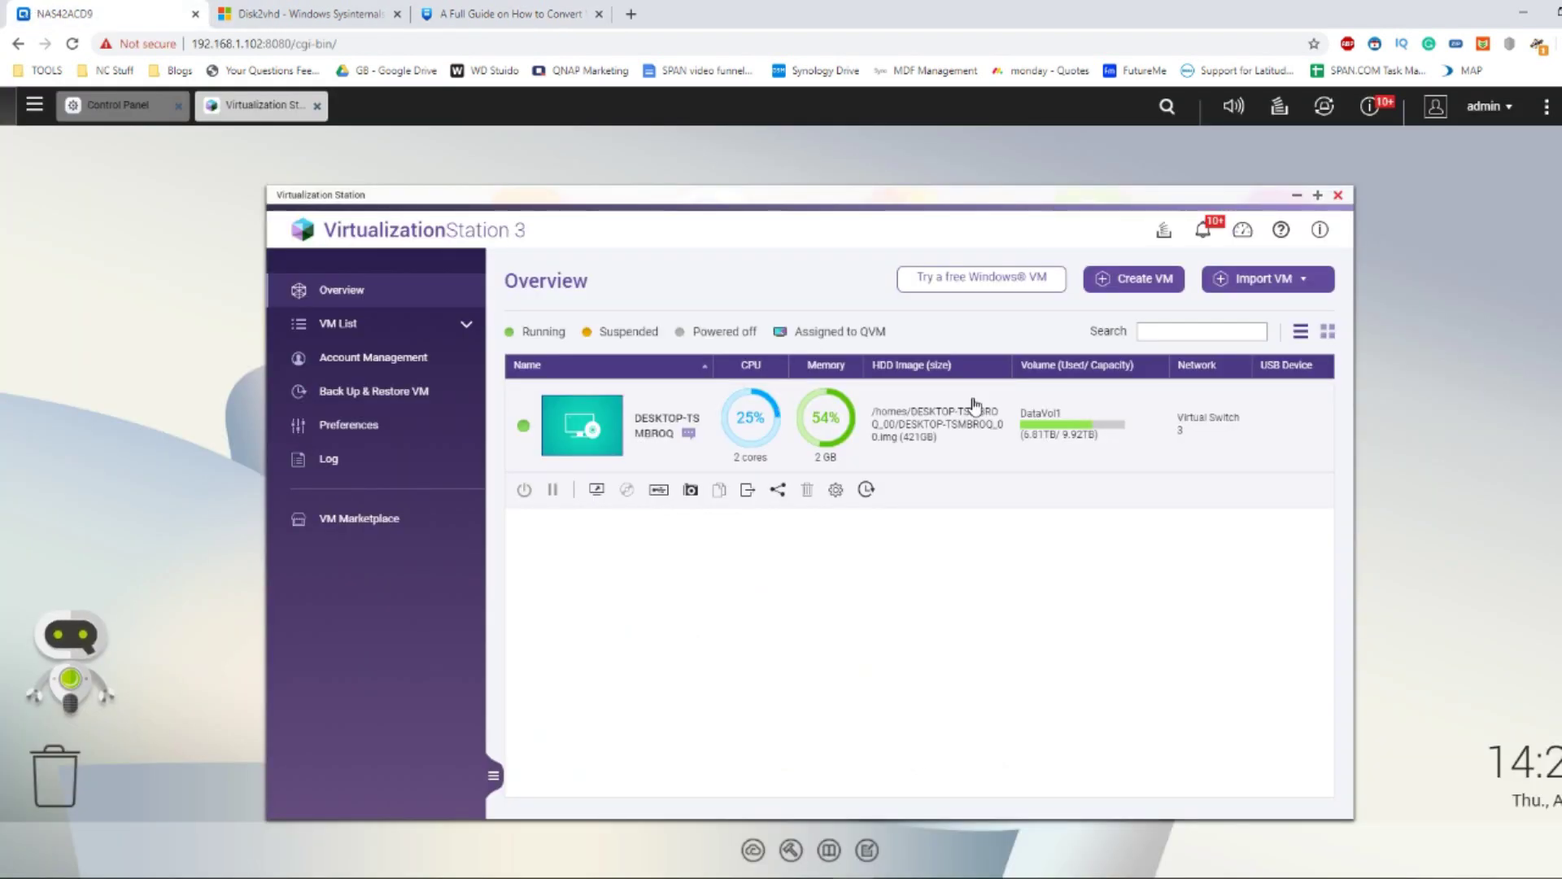
click(1269, 278)
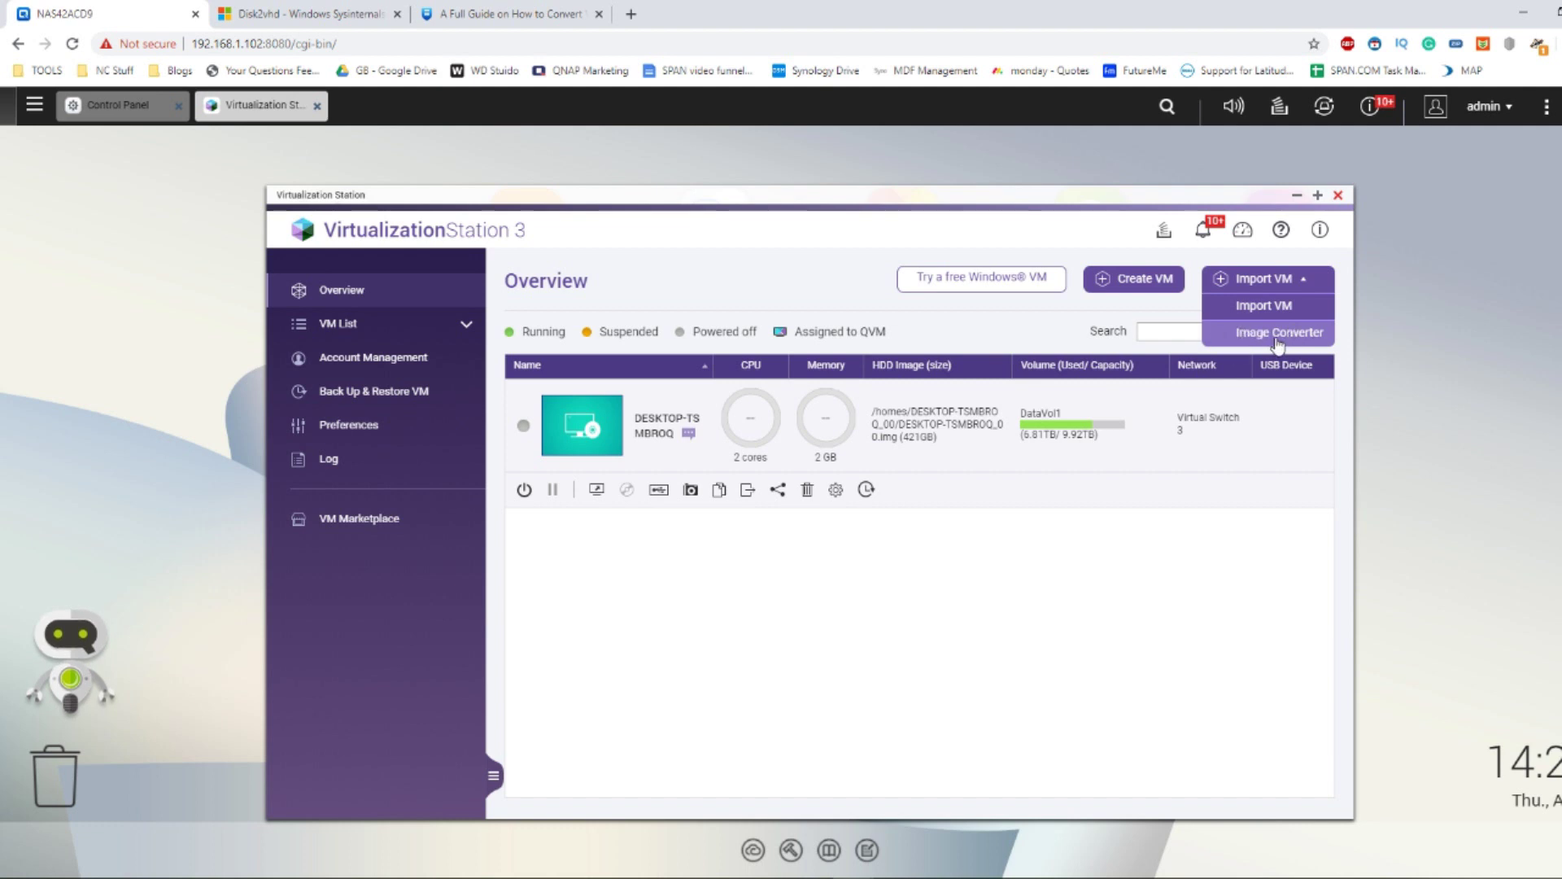
click(1277, 333)
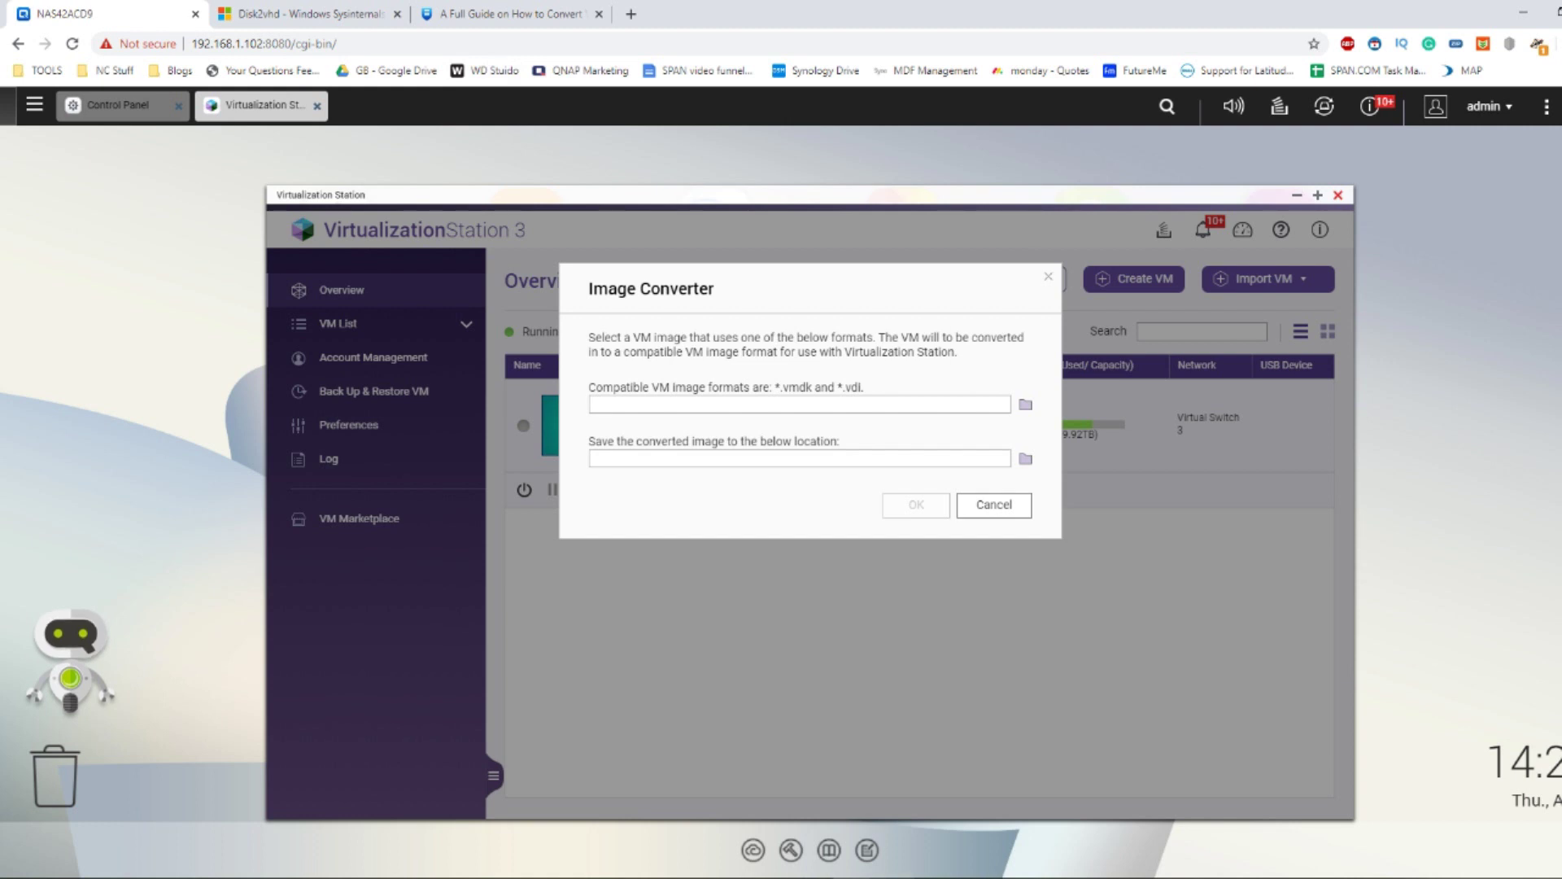
click(922, 251)
click(993, 508)
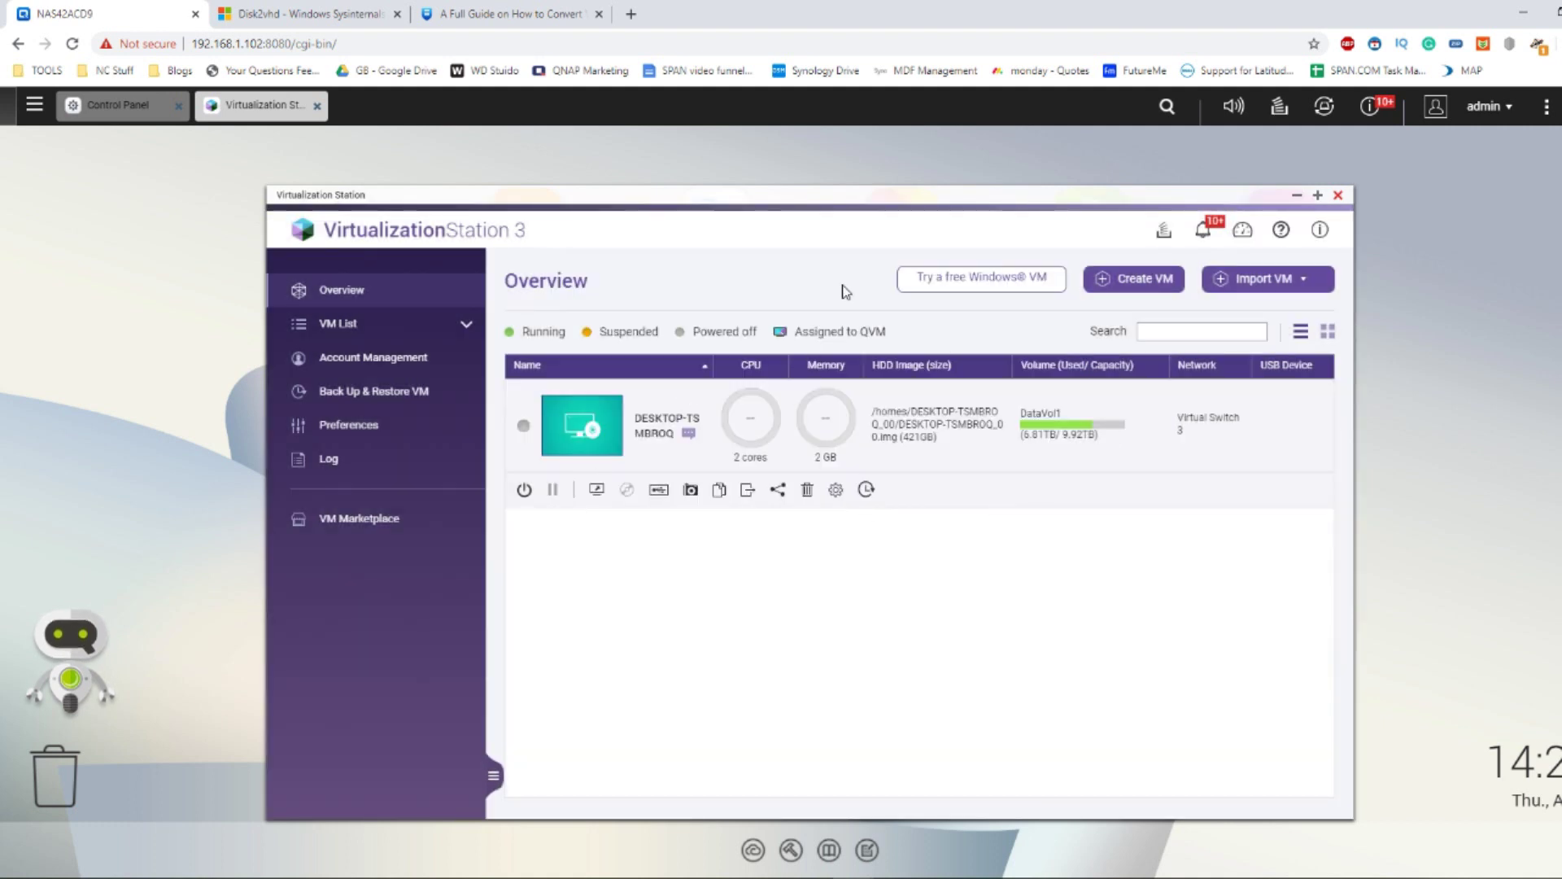
drag(667, 392, 672, 388)
mouse_move(611, 427)
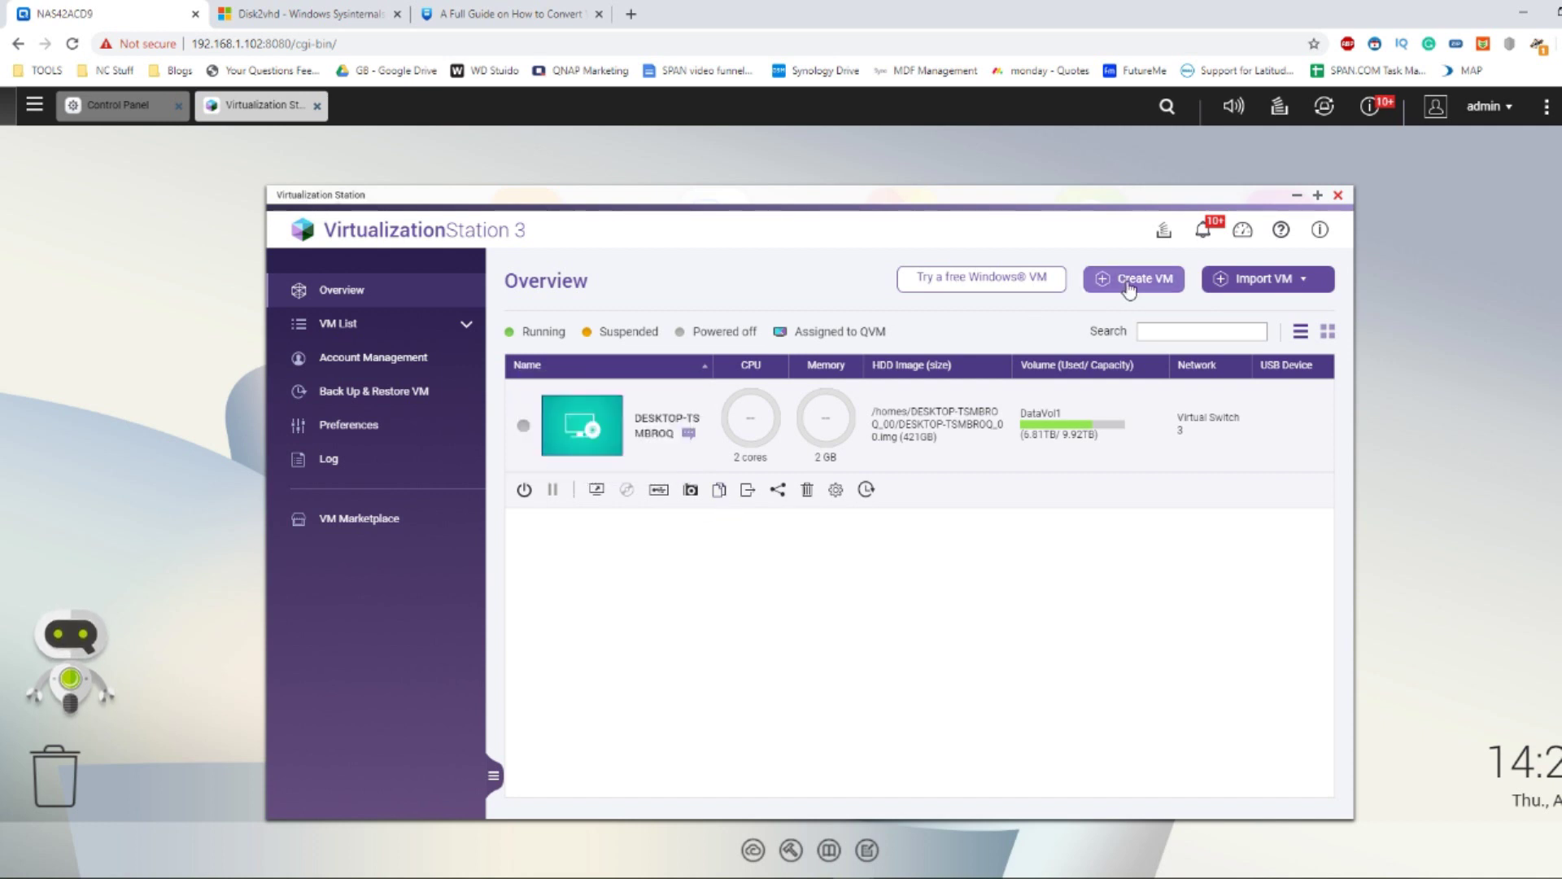
click(1264, 285)
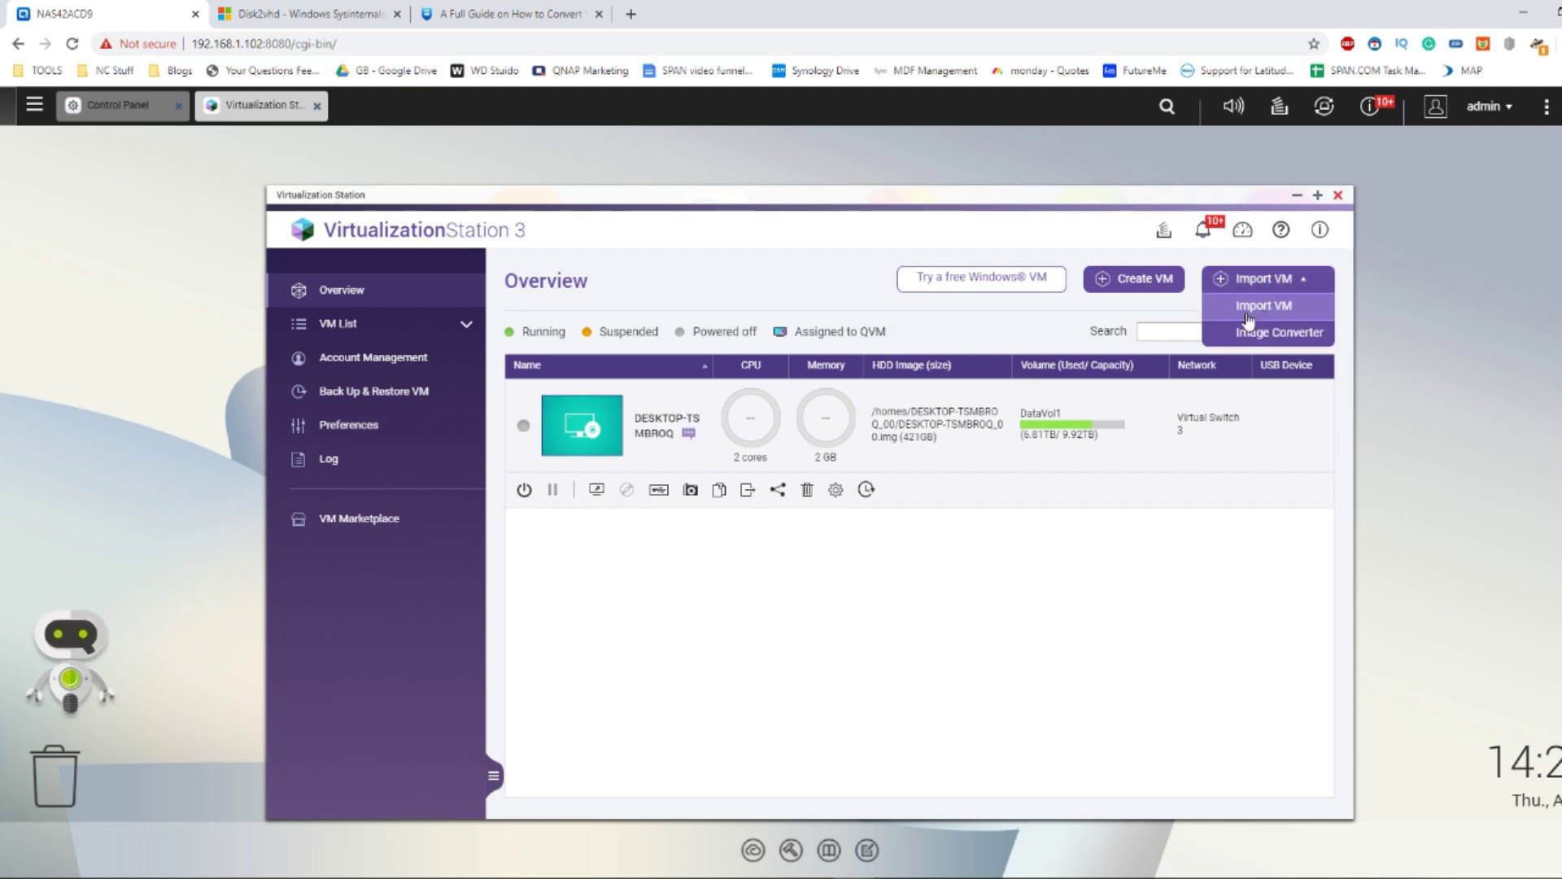
click(1248, 312)
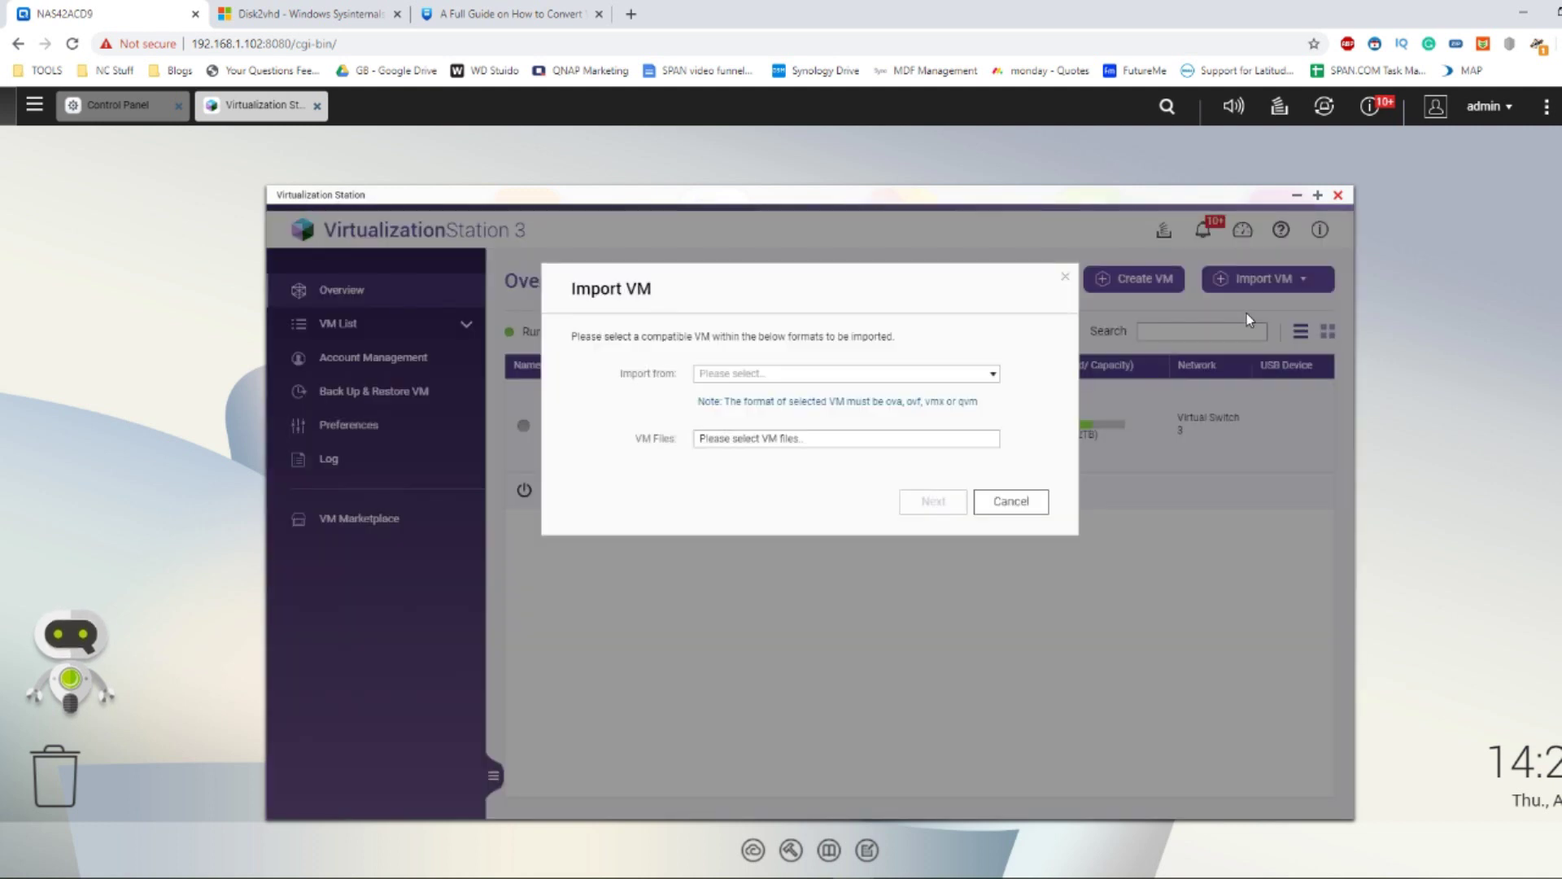
click(983, 380)
click(765, 409)
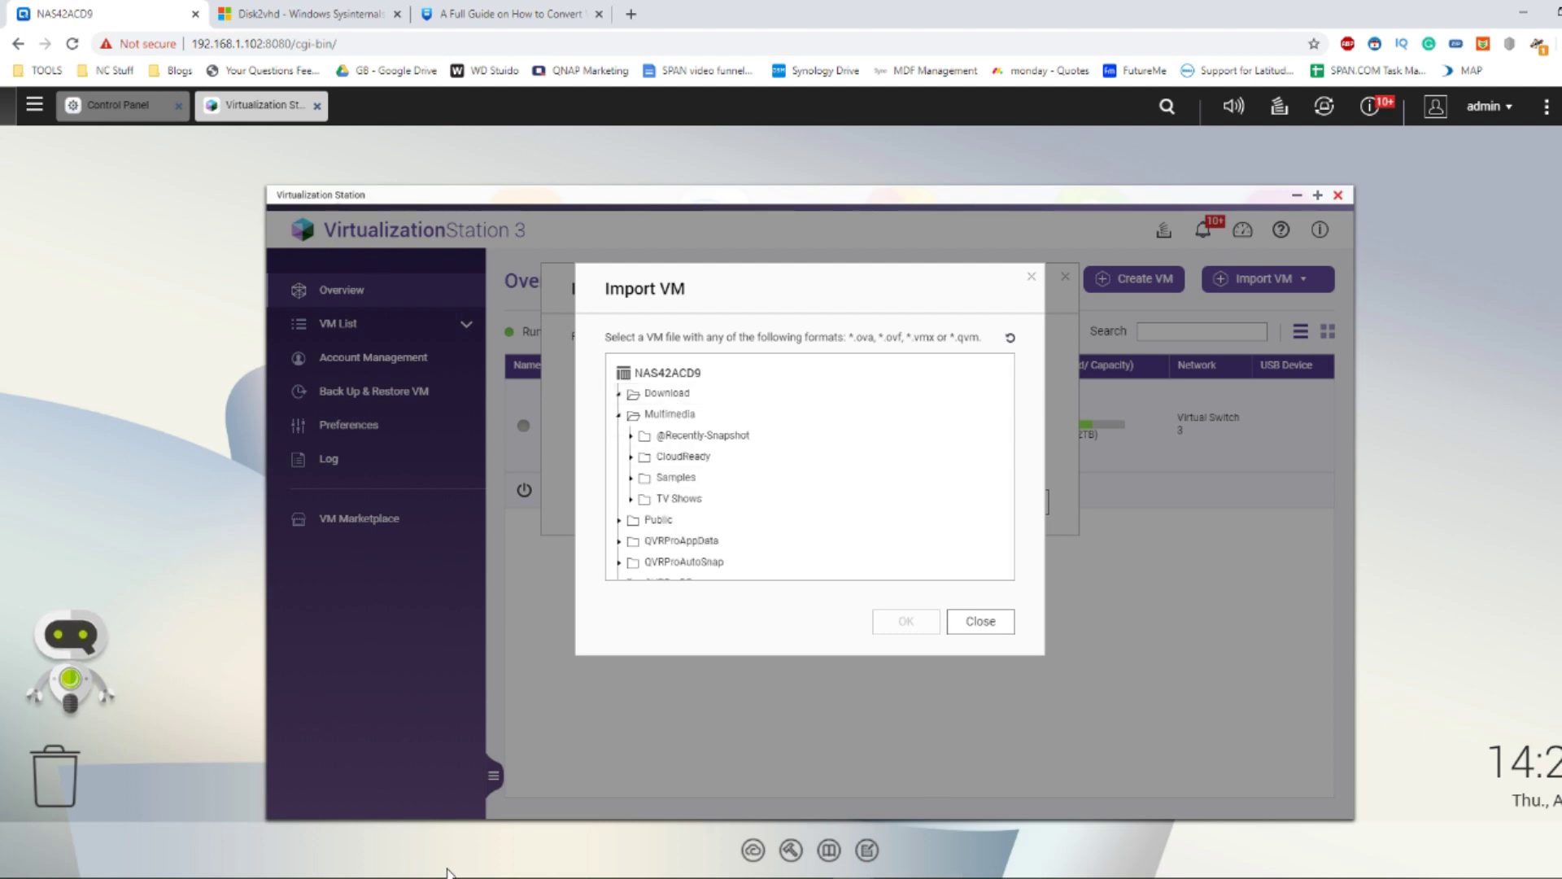
mouse_move(452, 873)
mouse_move(533, 822)
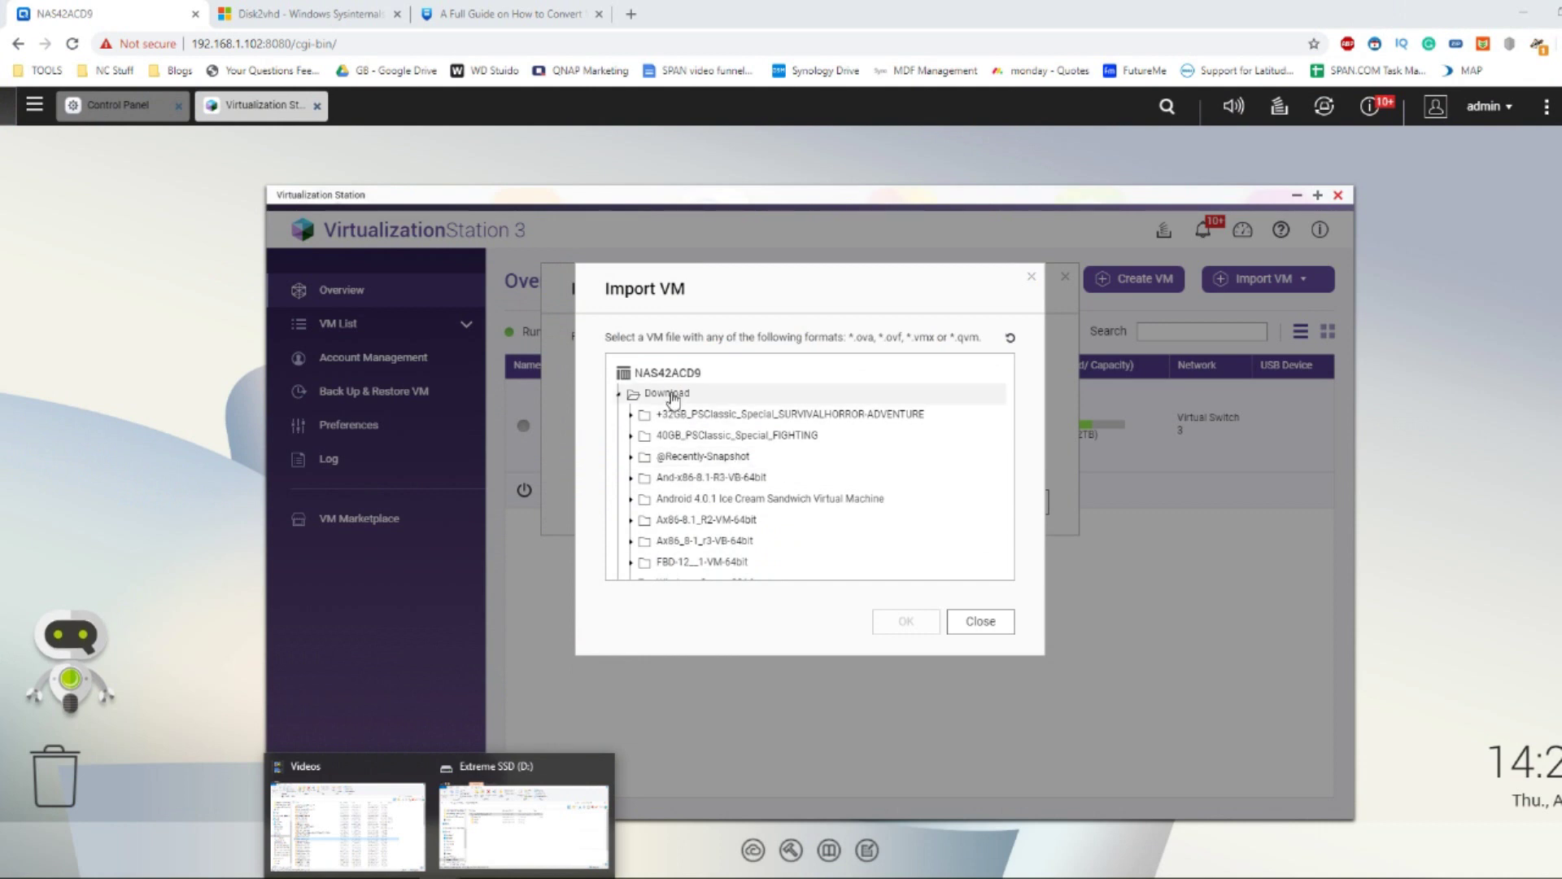
scroll(688, 431, down, 5)
scroll(687, 432, down, 3)
scroll(688, 432, up, 5)
scroll(688, 431, down, 1)
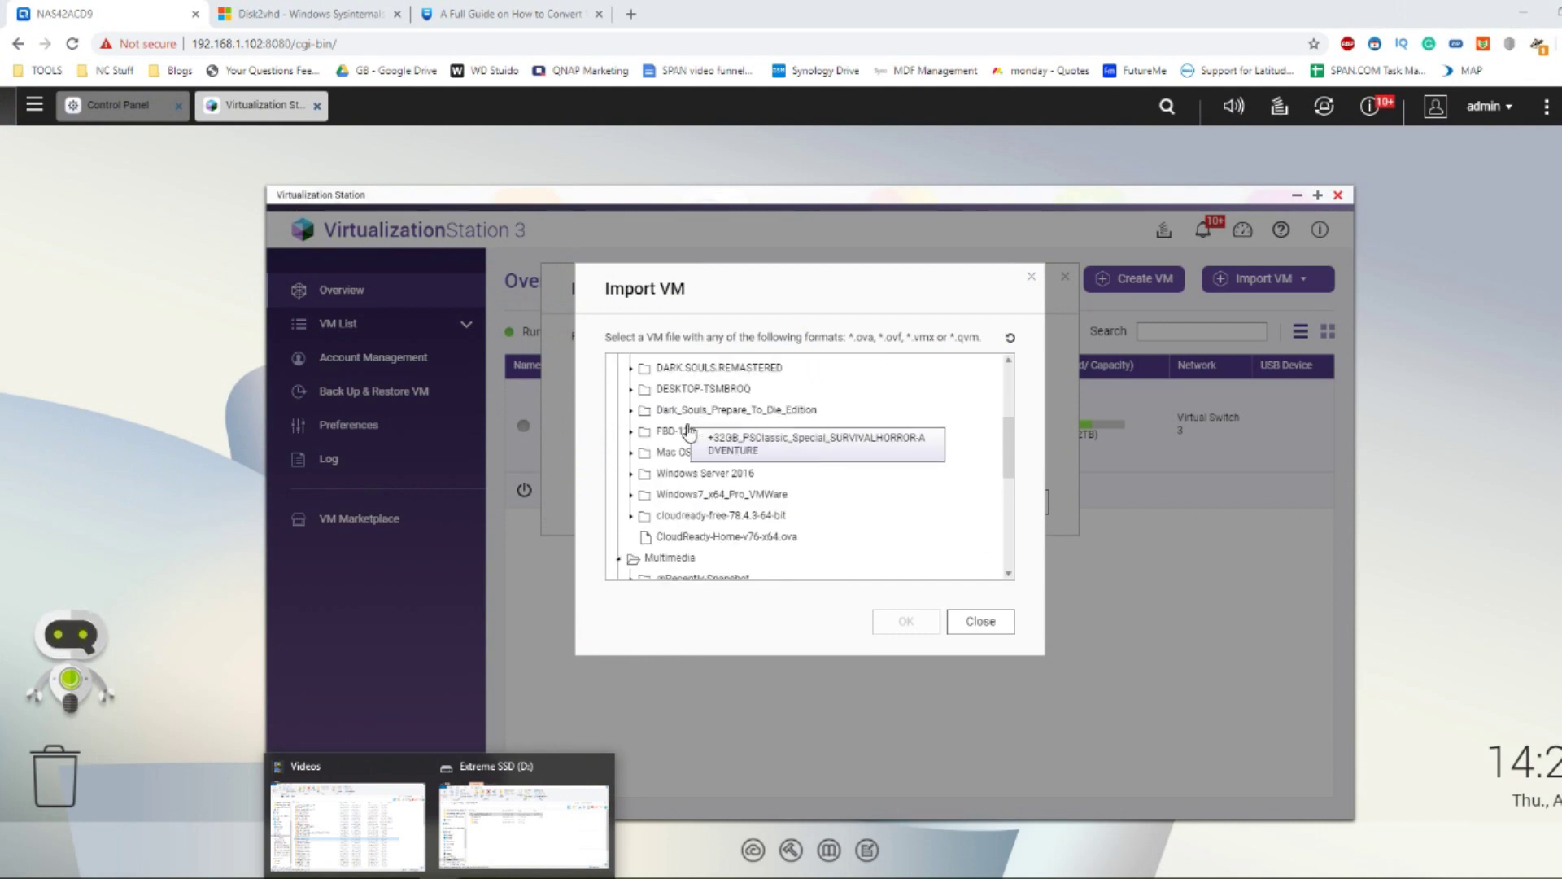
click(702, 389)
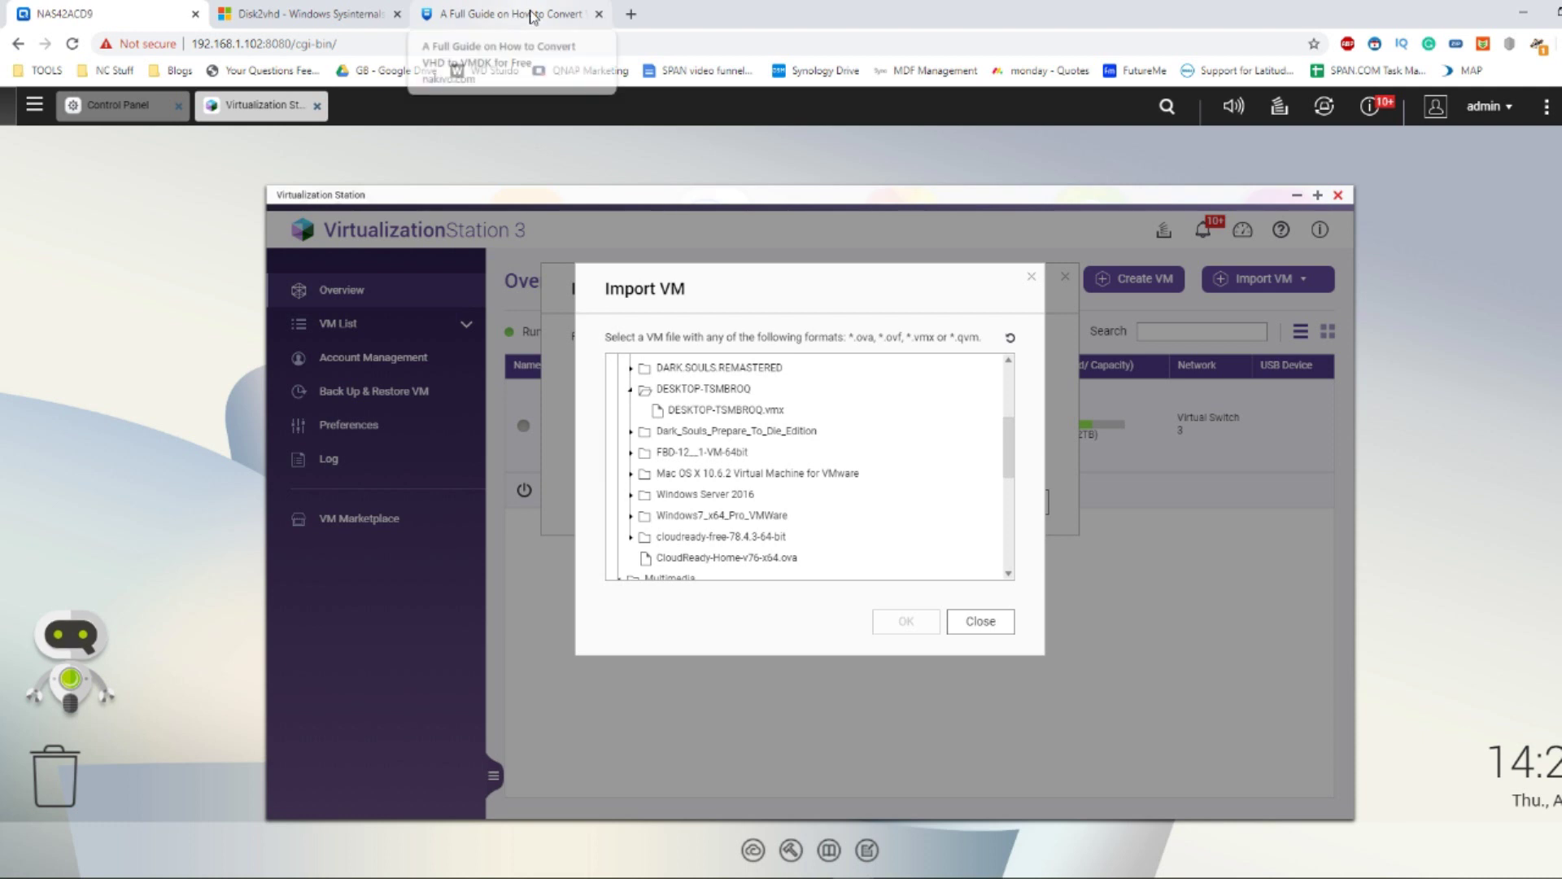
click(1030, 277)
click(1070, 278)
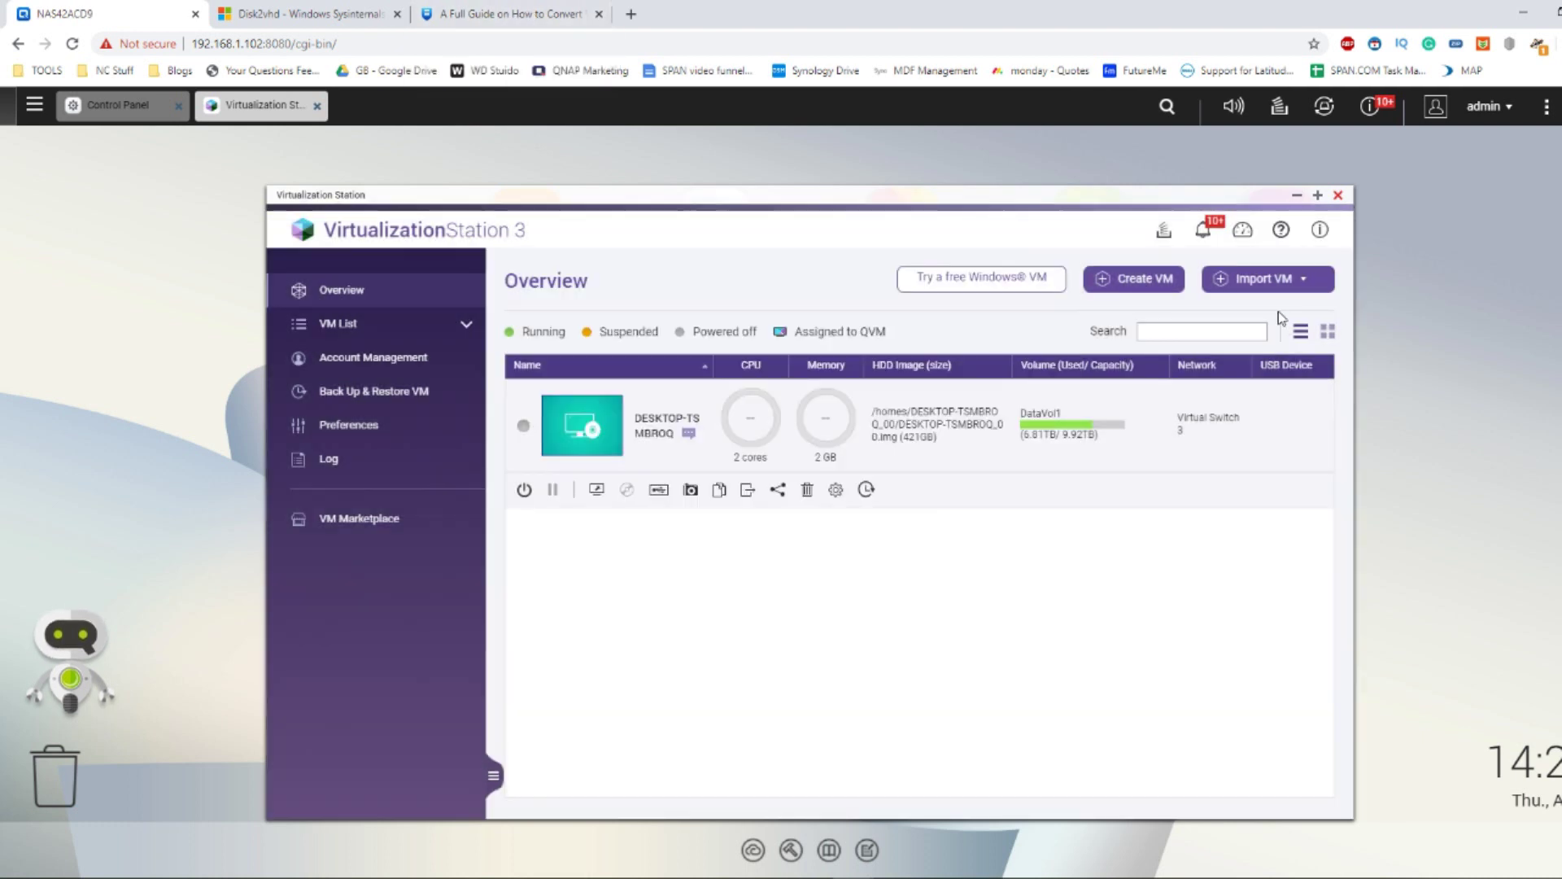
- Start a new VM and browse the Download folder for ISO images, closing the picker without choosing one
click(1155, 281)
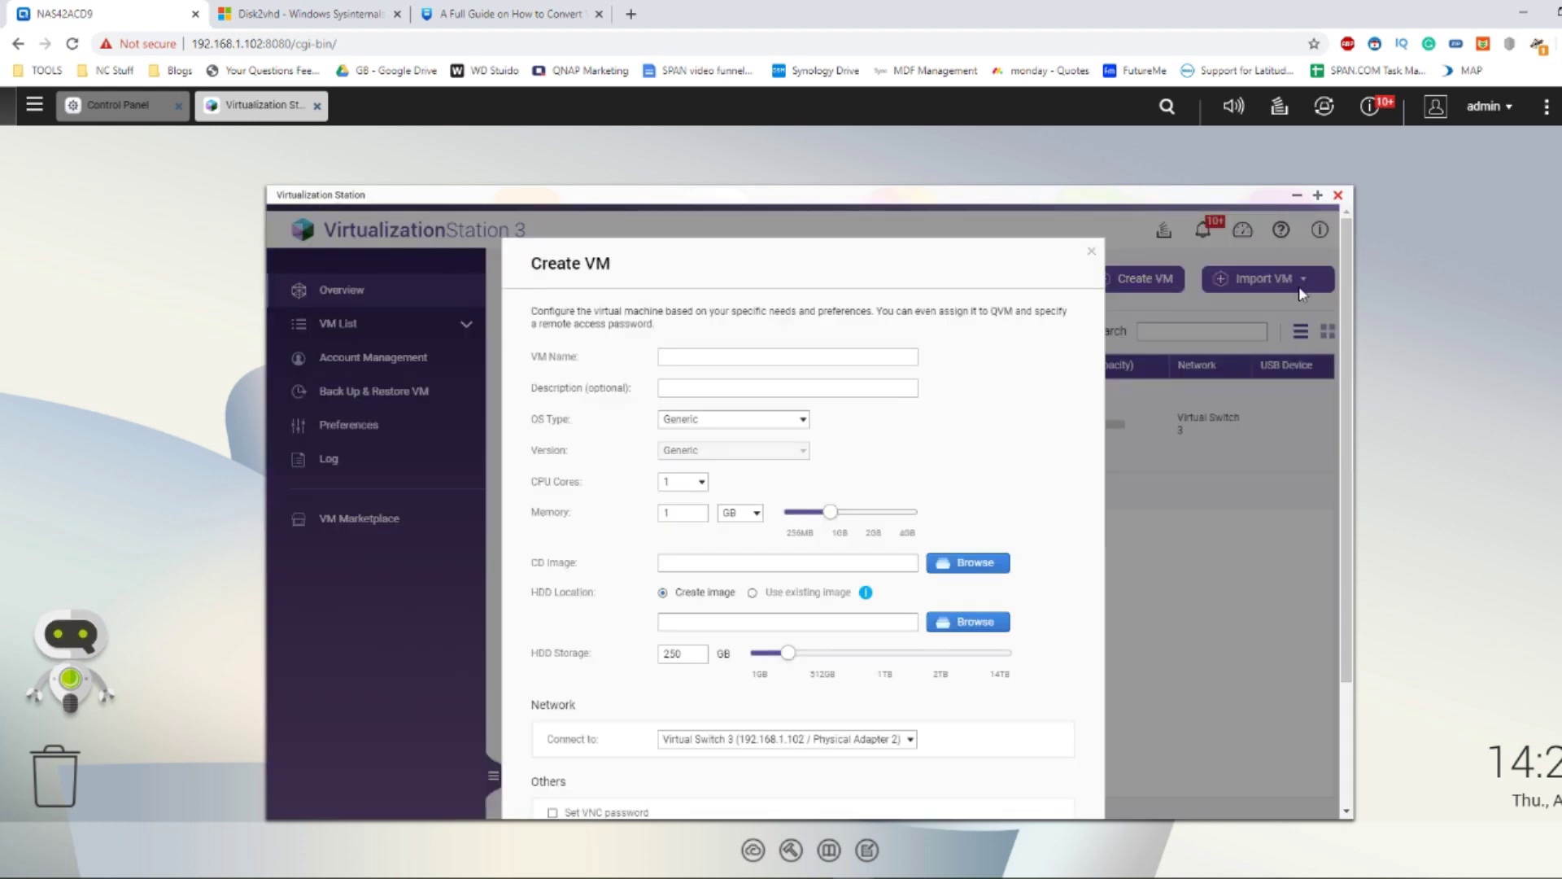
click(968, 562)
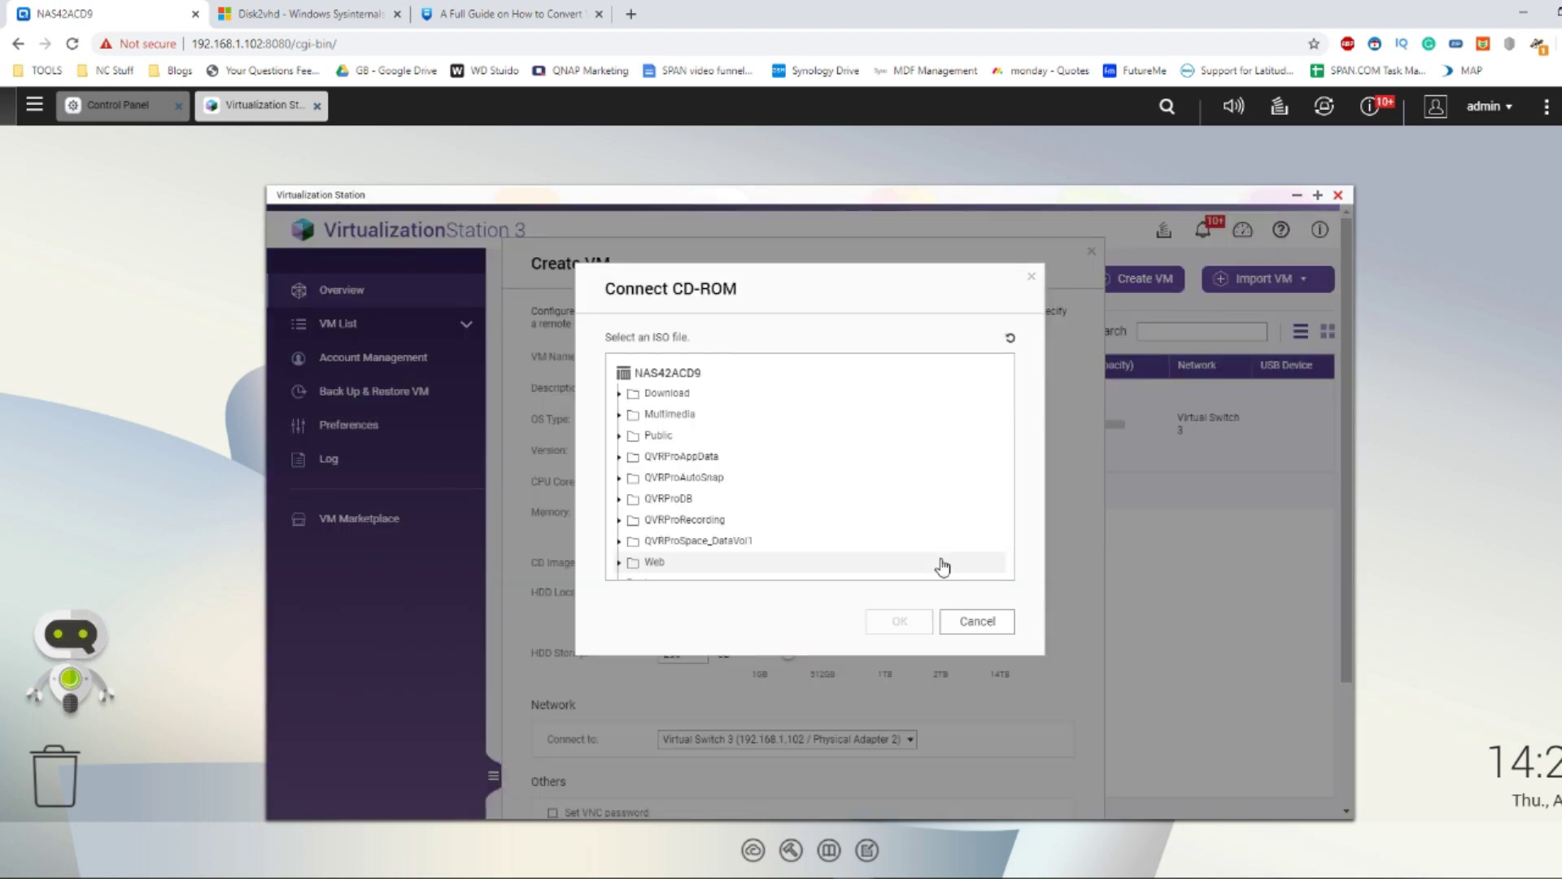
scroll(732, 462, down, 1)
scroll(699, 424, up, 1)
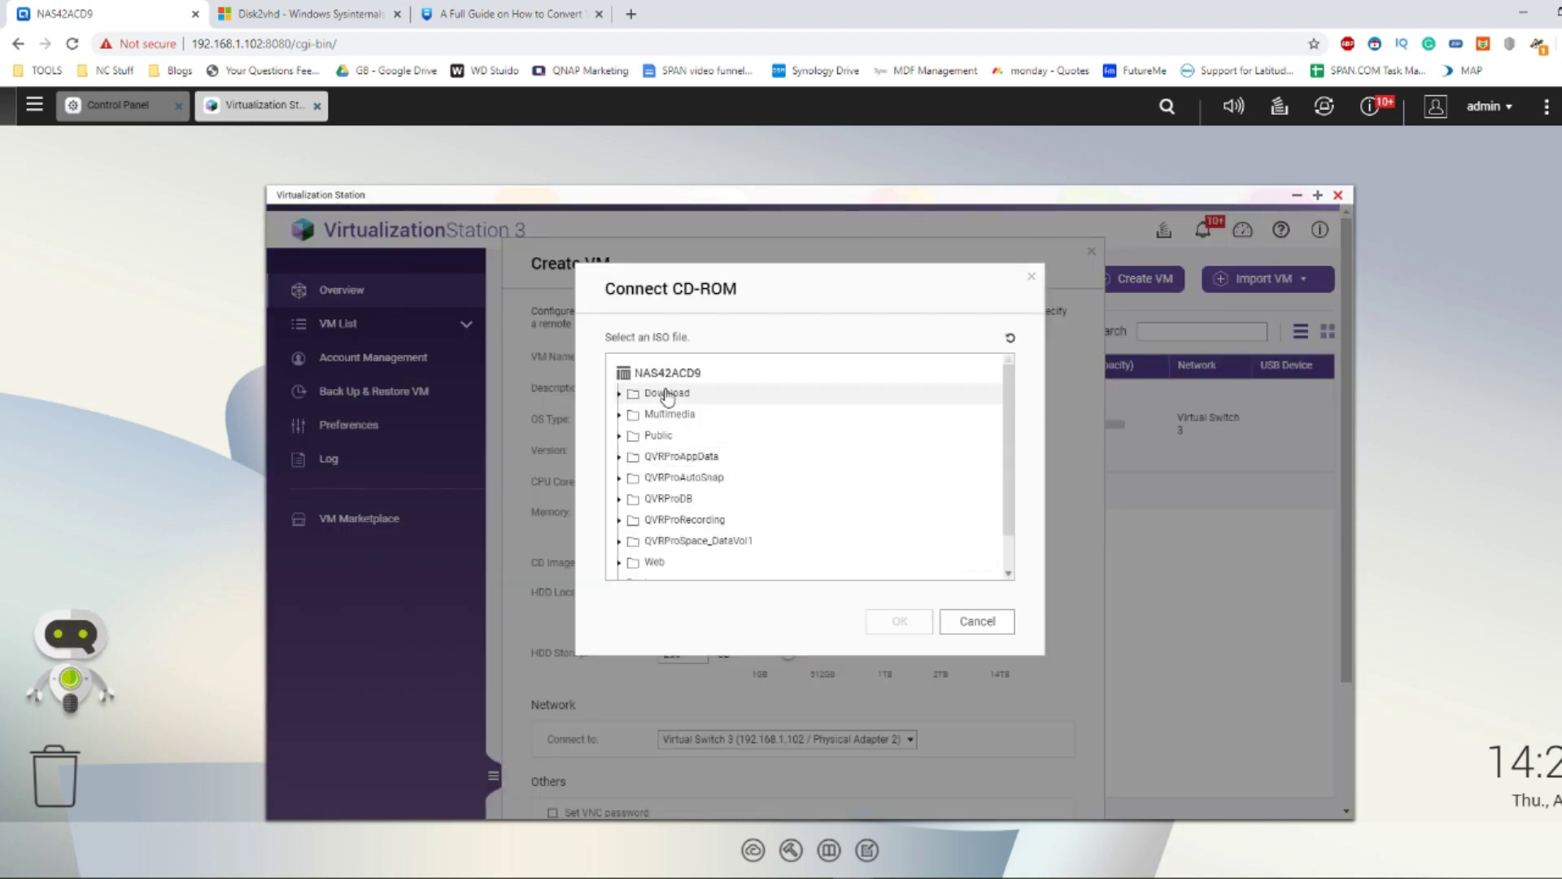
click(662, 387)
scroll(694, 455, down, 2)
scroll(694, 455, down, 1)
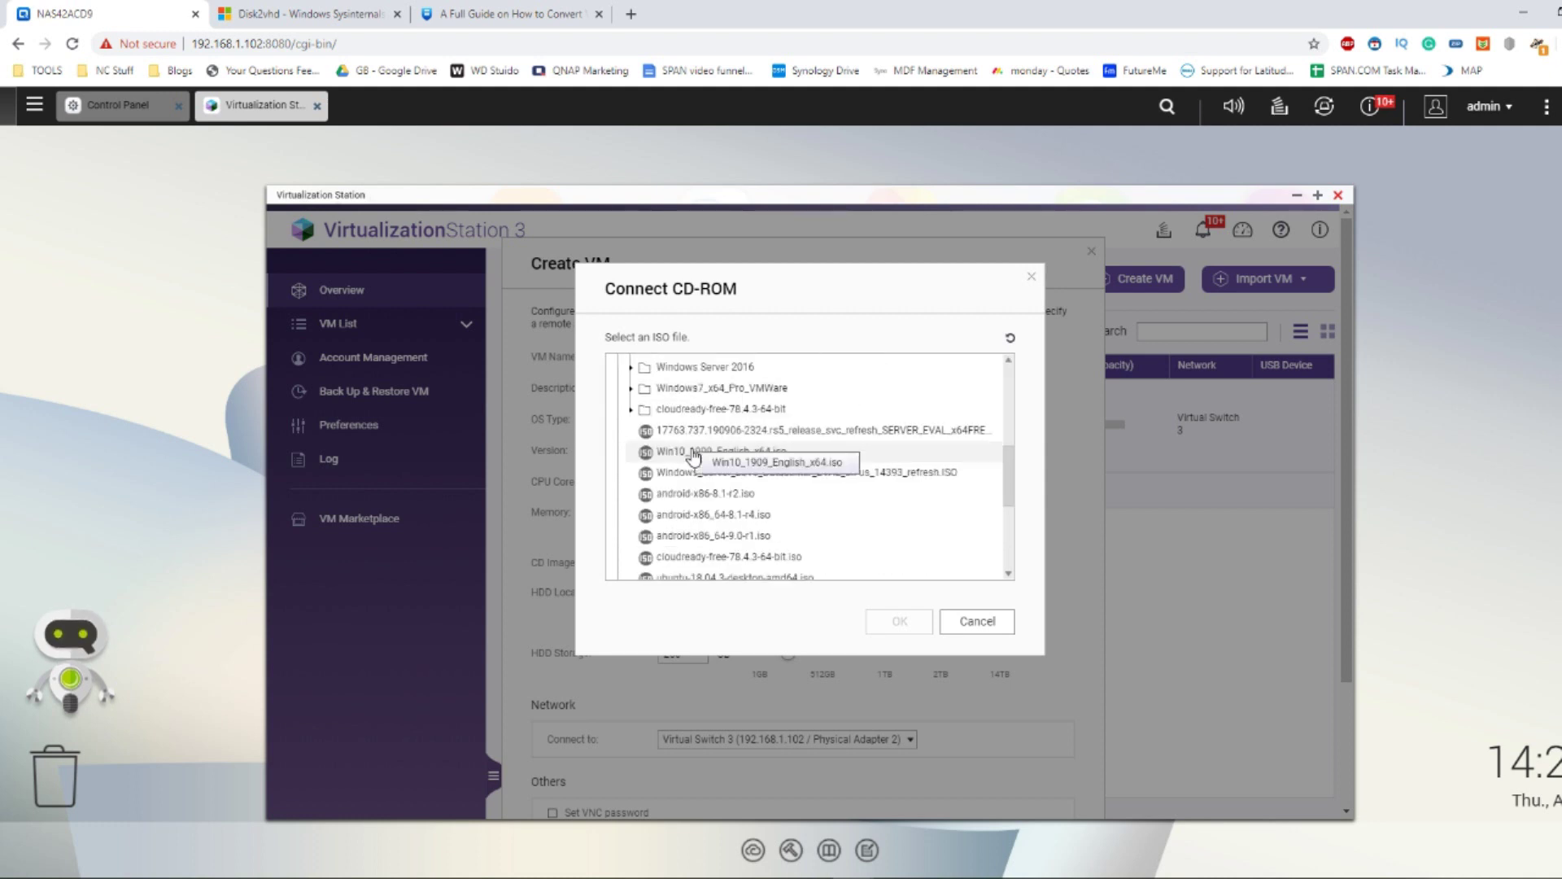
scroll(694, 455, down, 1)
scroll(696, 480, up, 5)
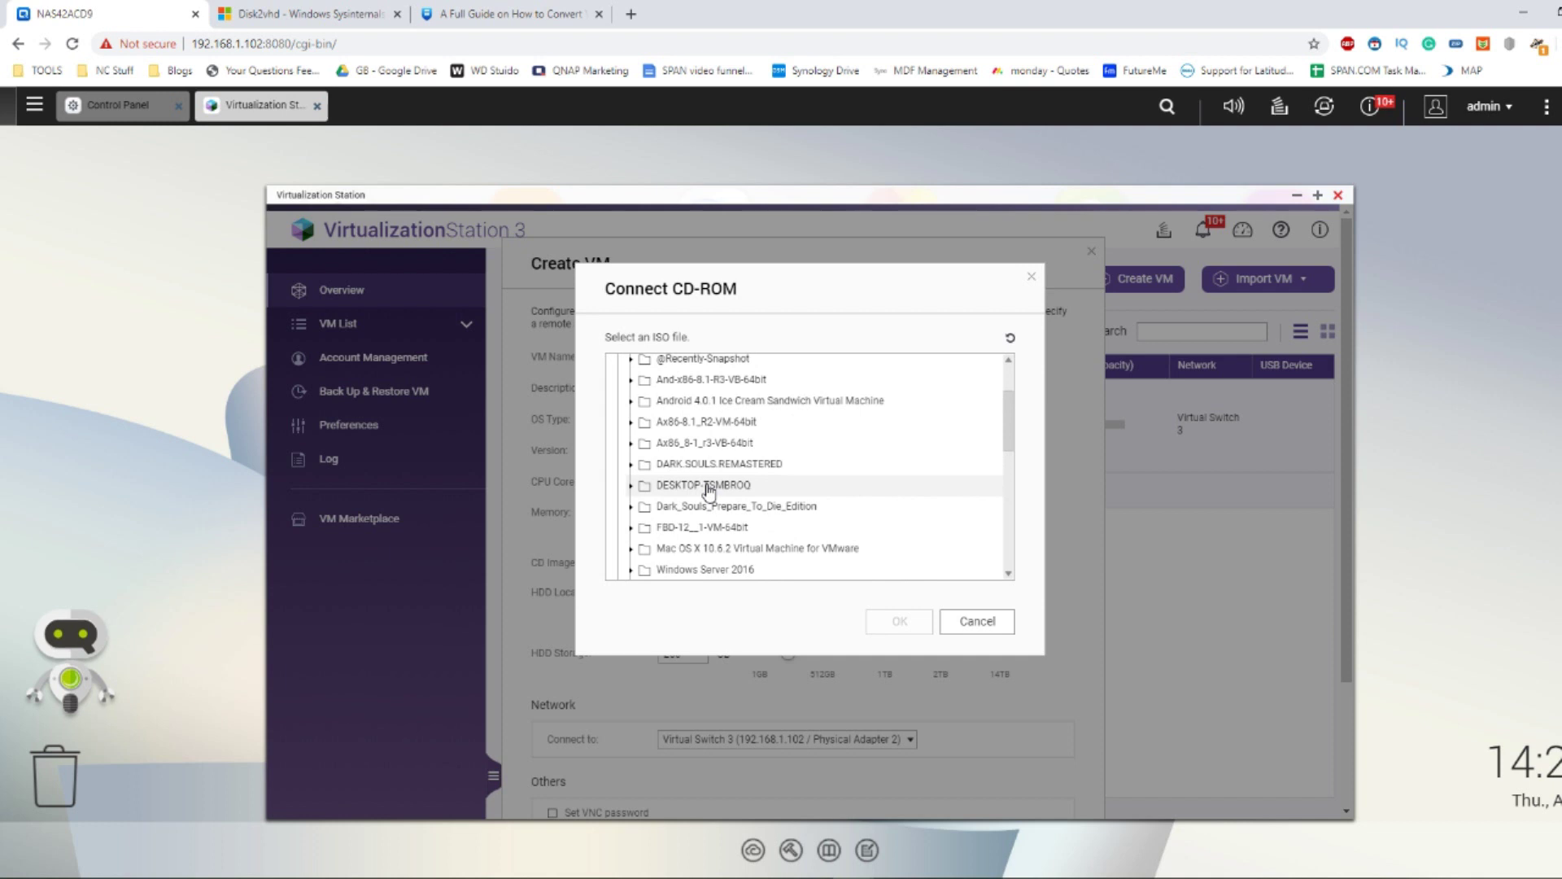
click(1031, 277)
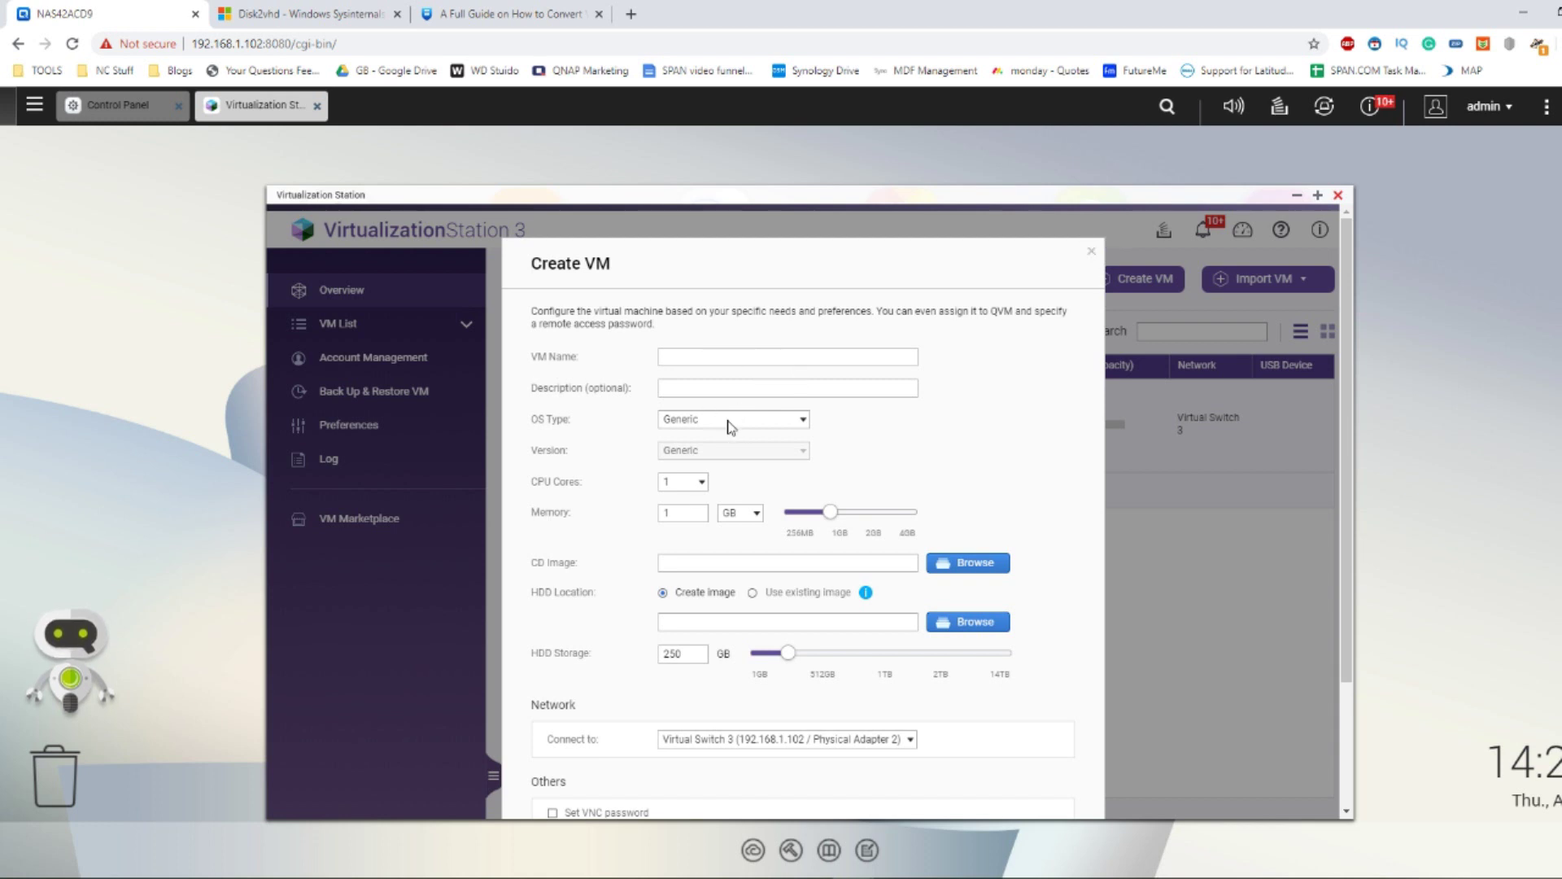
- Set the new VM's OS Type to Windows and view the CPU core options
click(702, 429)
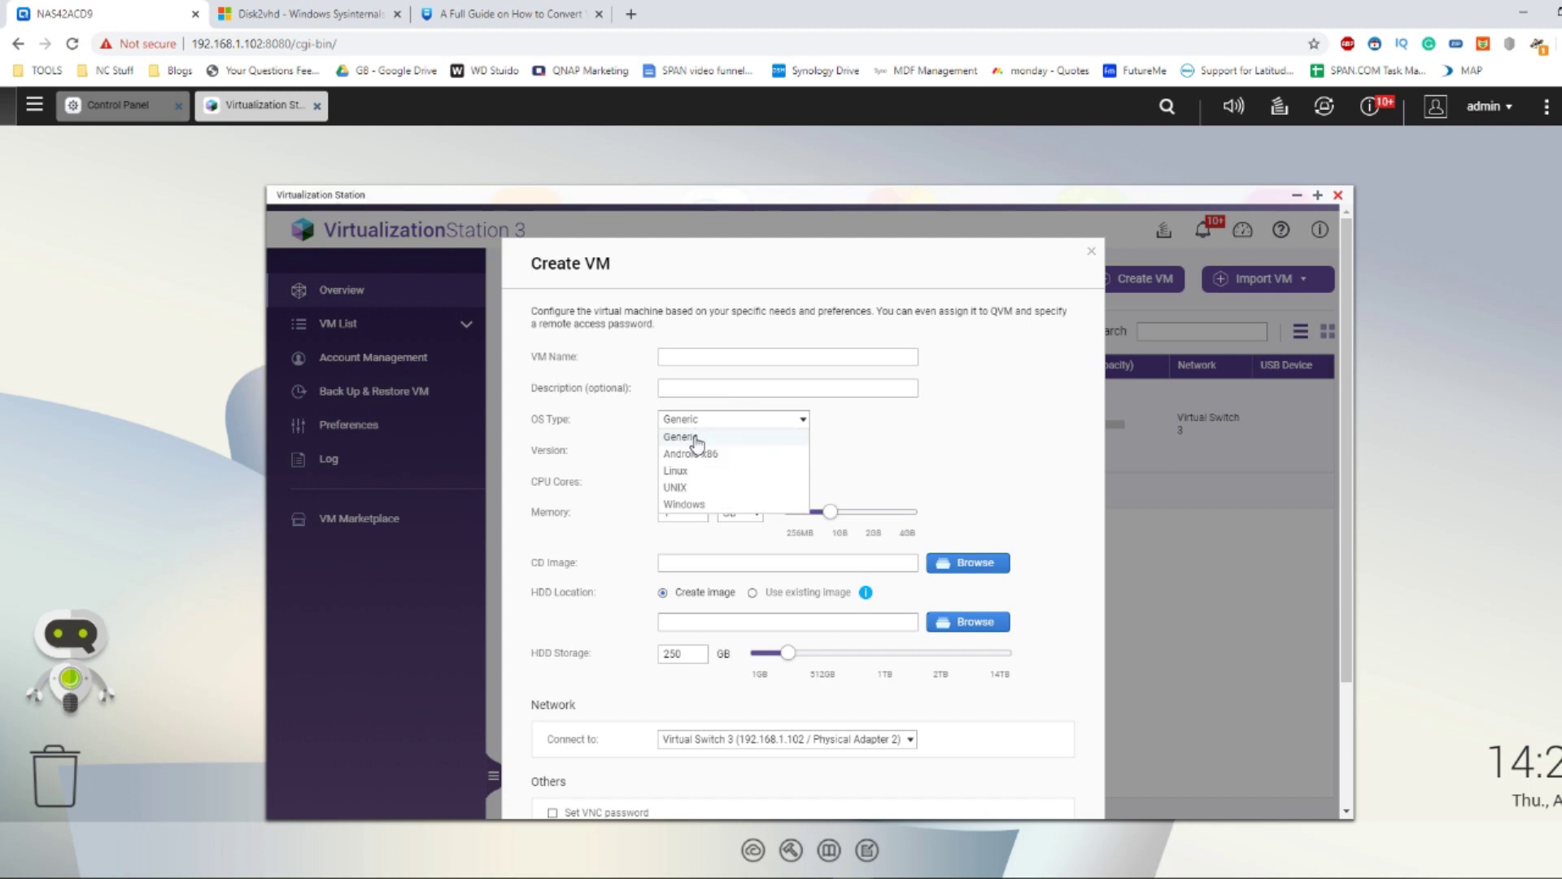
click(691, 504)
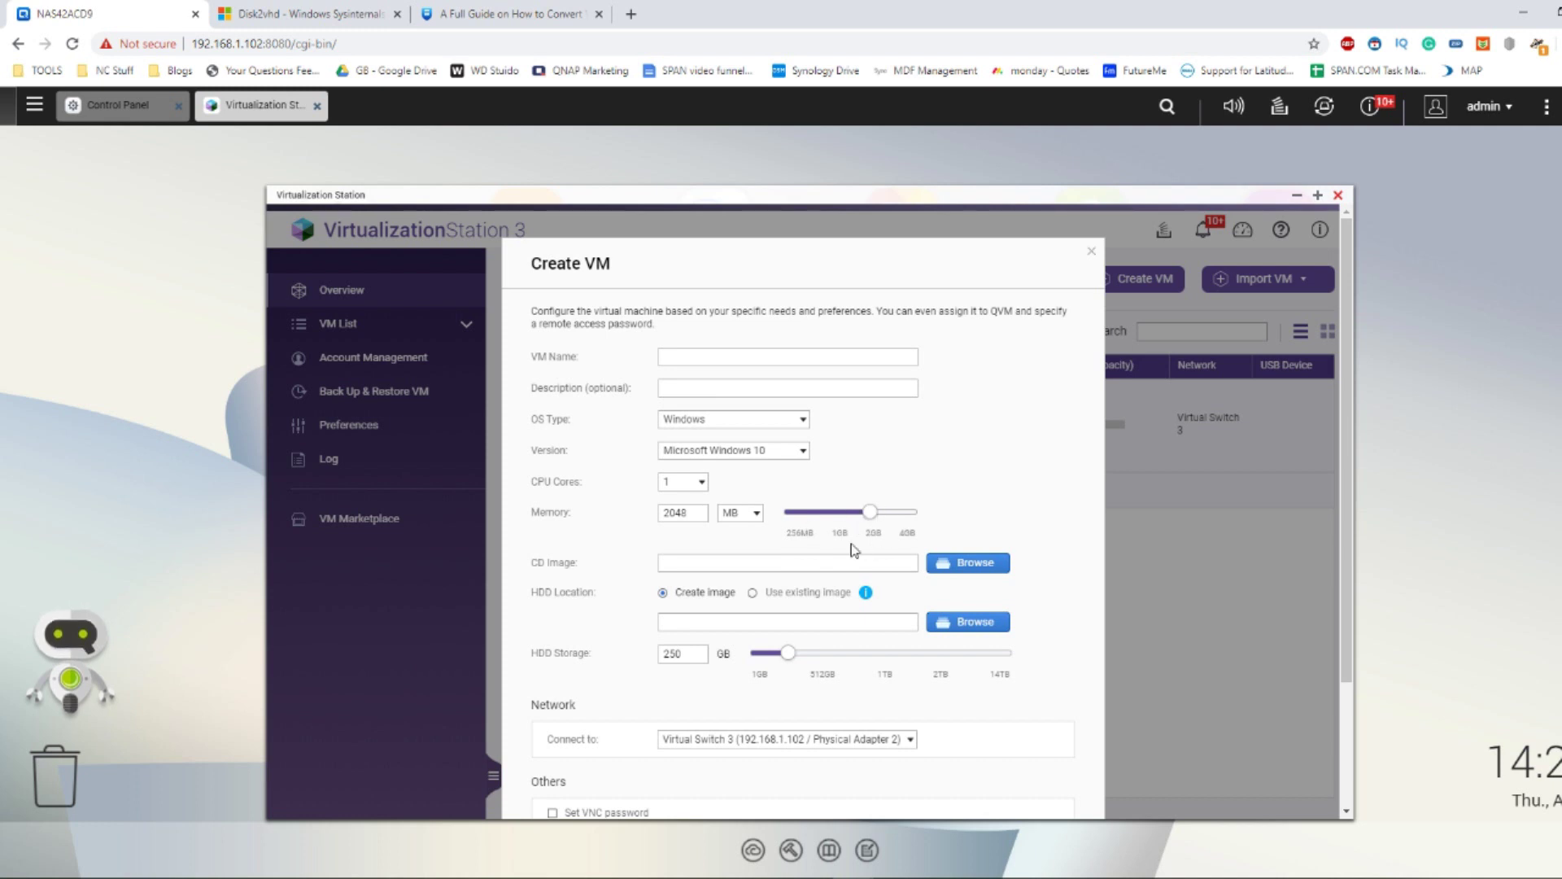
click(684, 481)
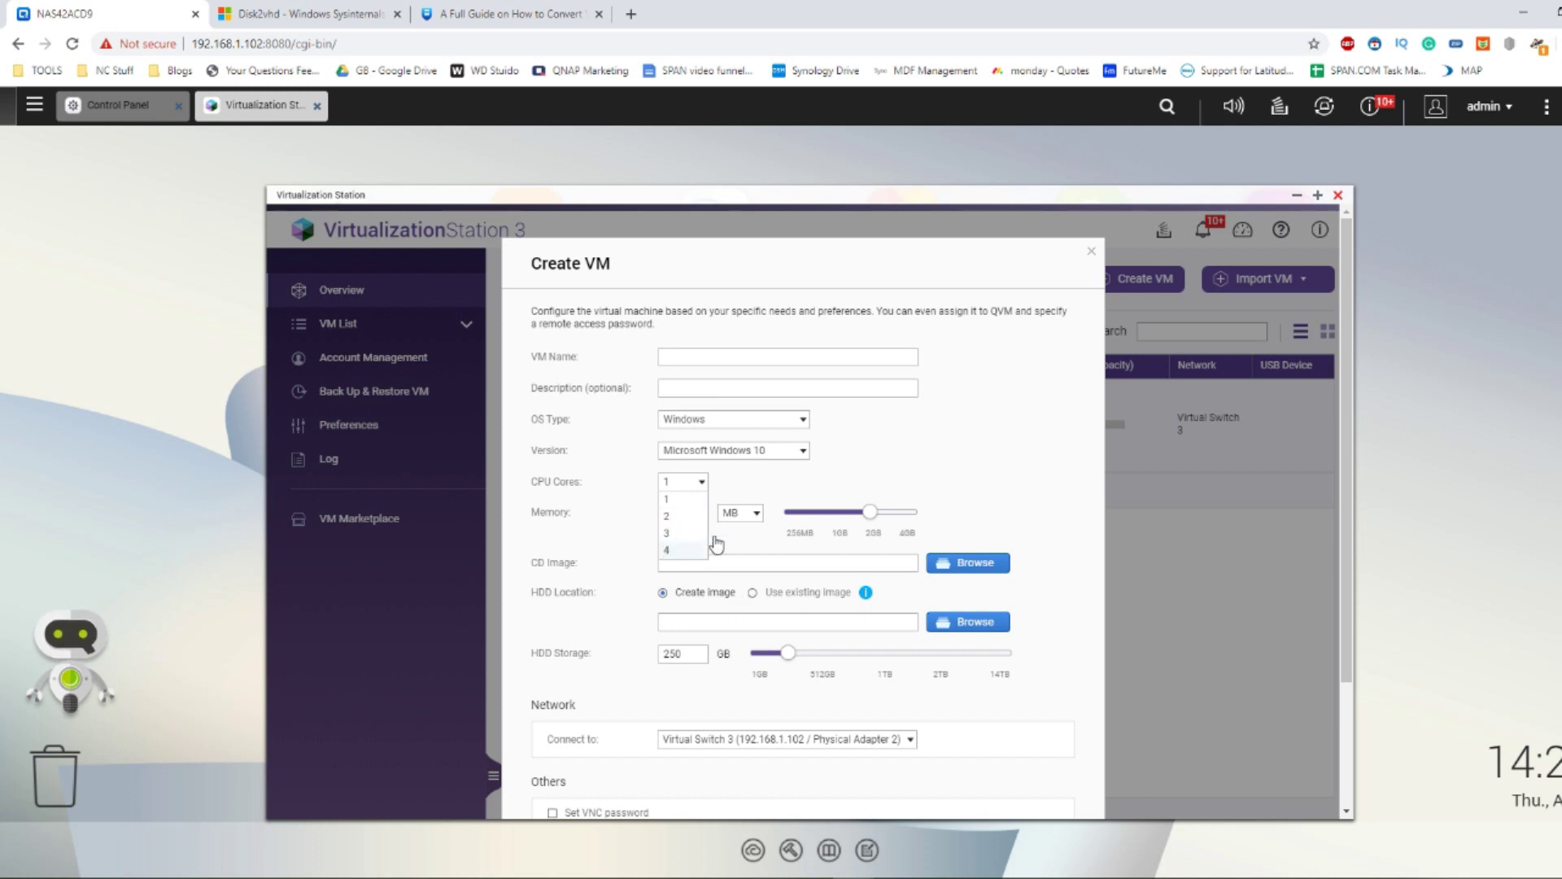
- Select Win10_1909_English_x64.iso from the Download folder as the CD Image
click(972, 570)
double_click(663, 393)
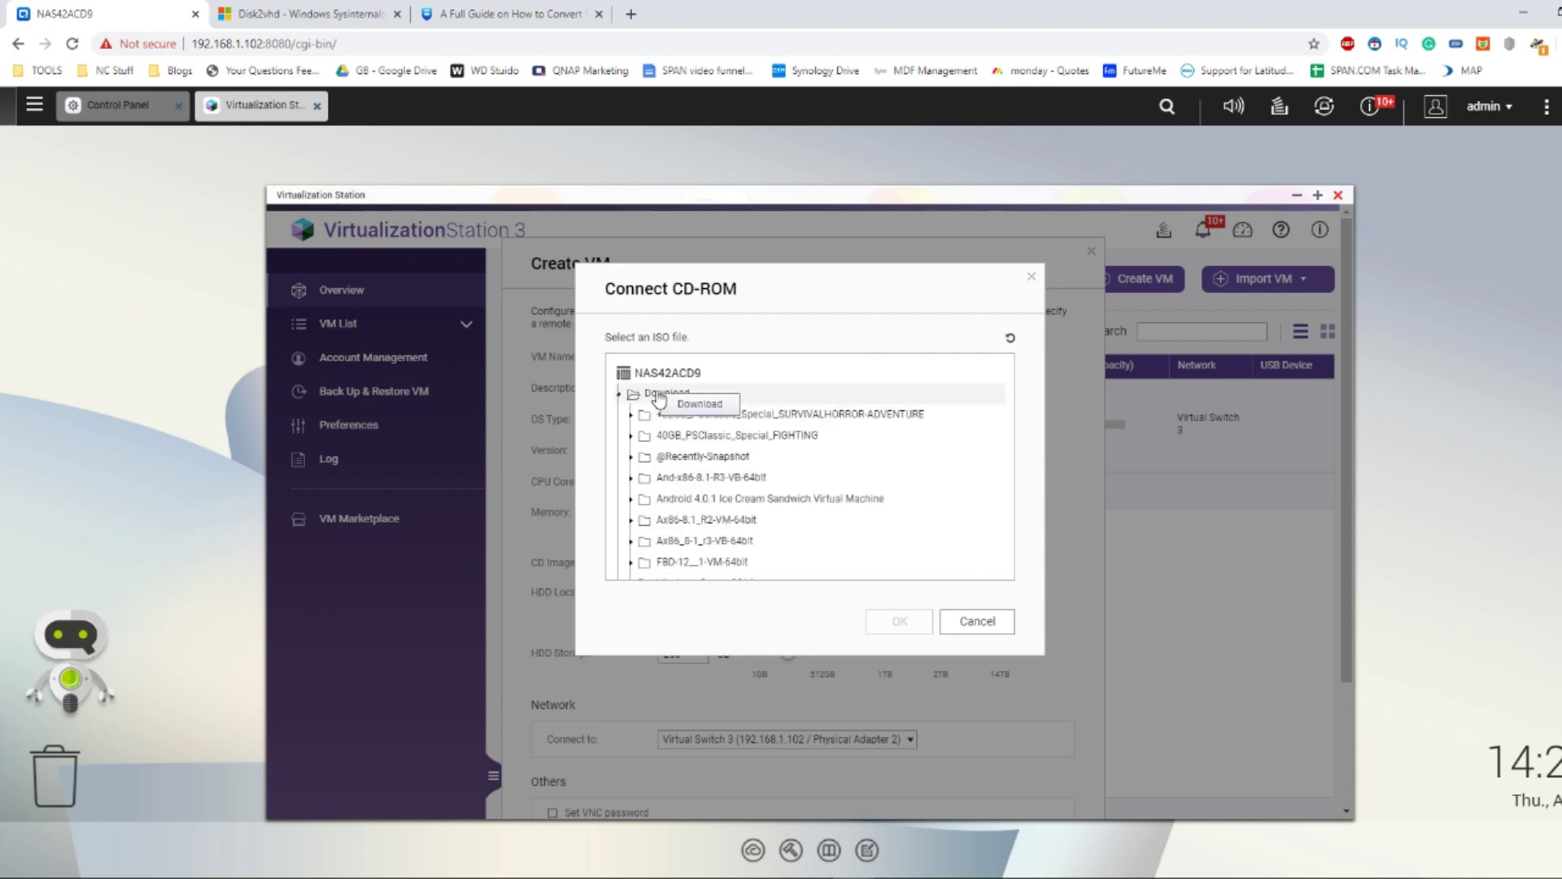
scroll(697, 482, down, 10)
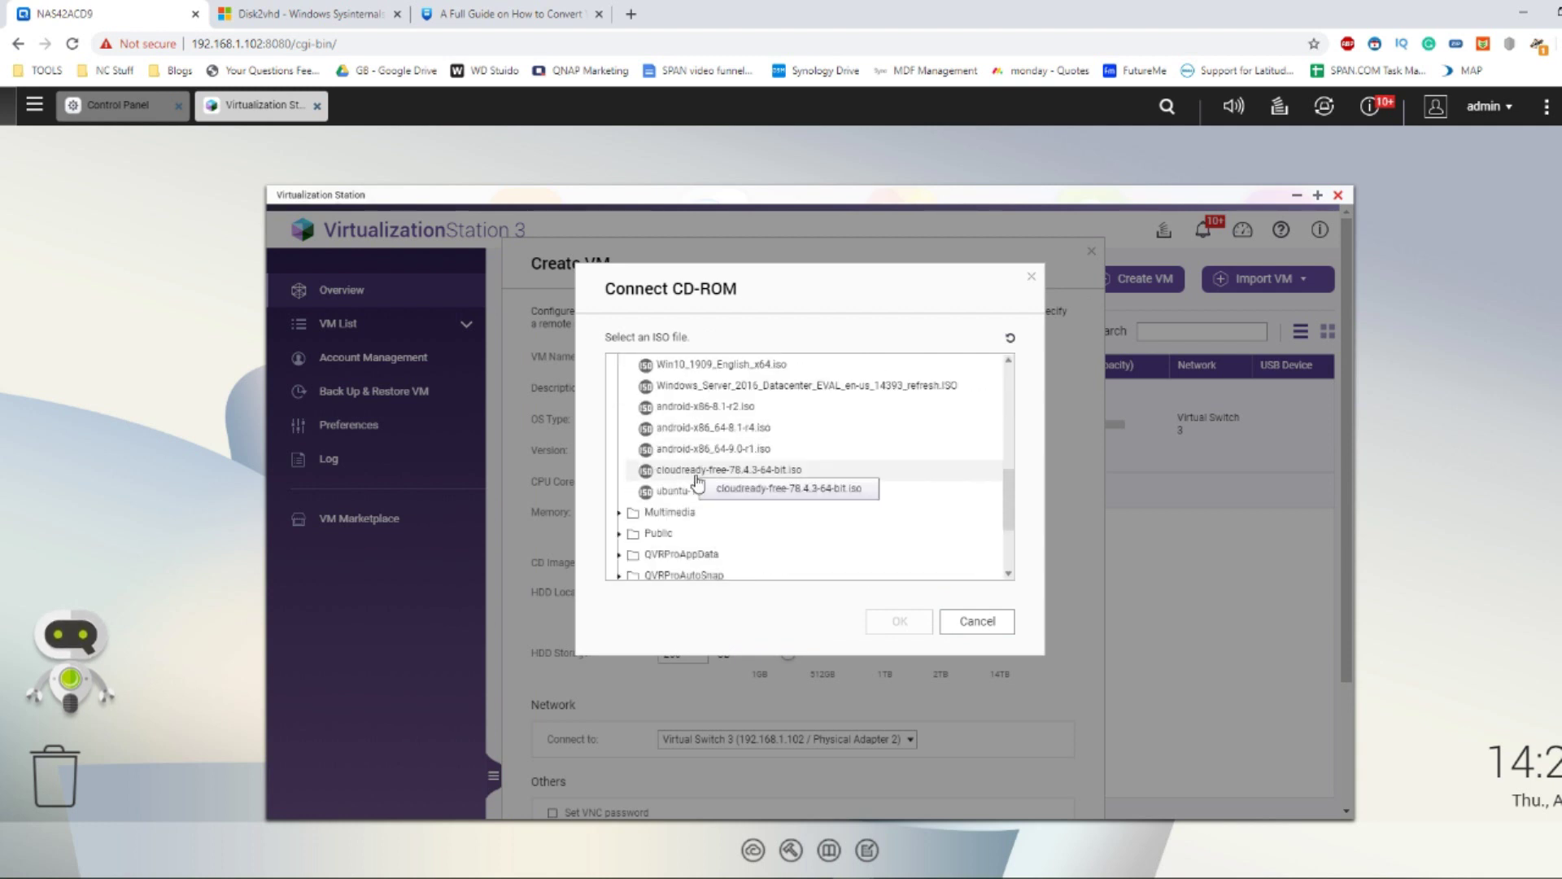
click(723, 368)
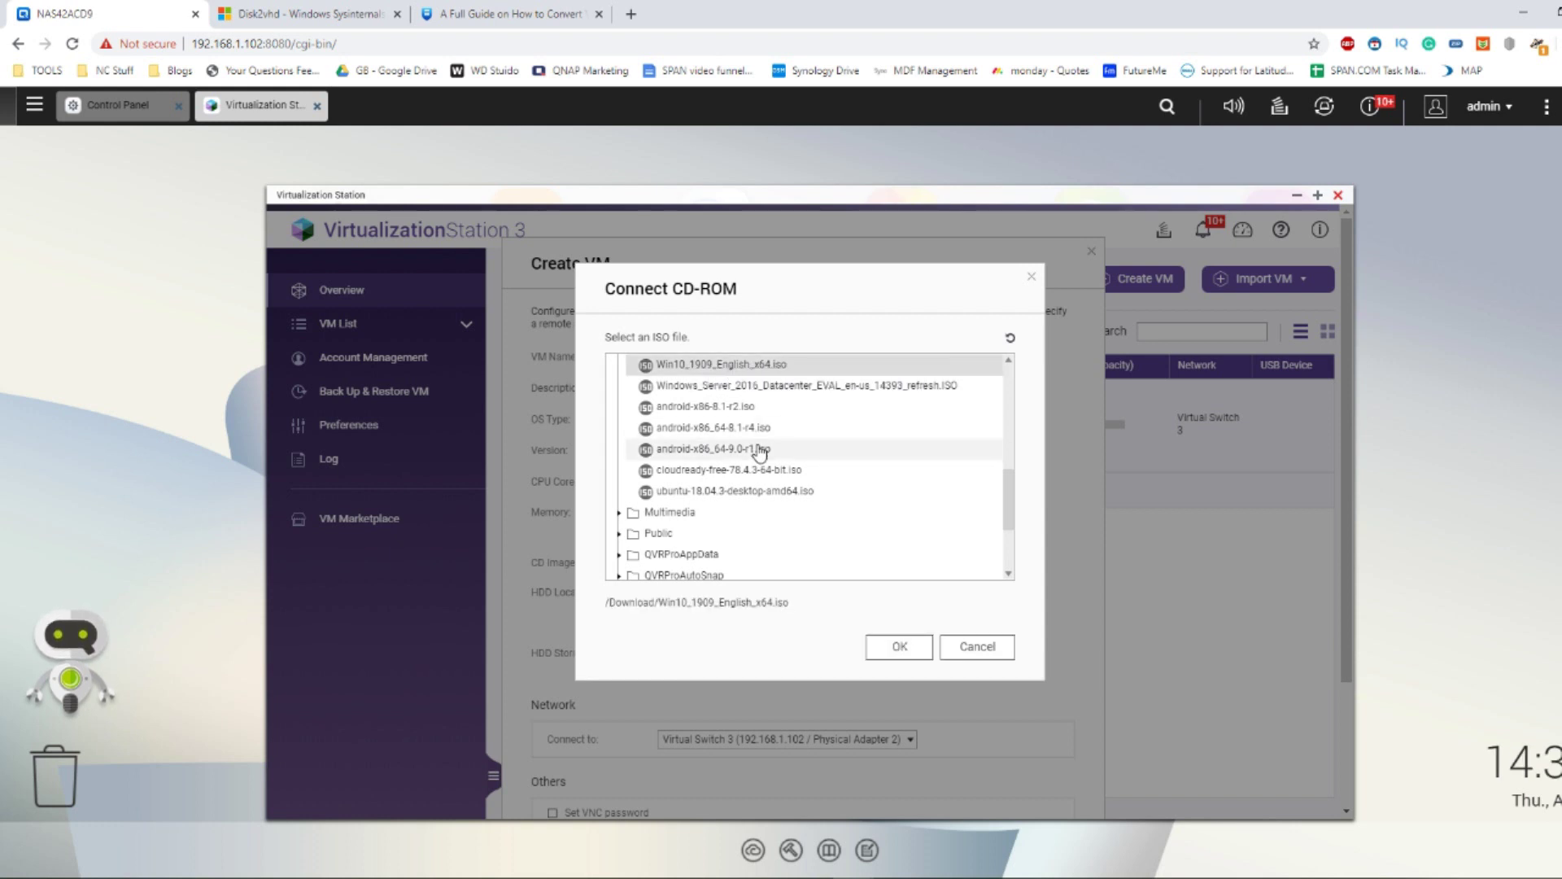
scroll(759, 452, up, 1)
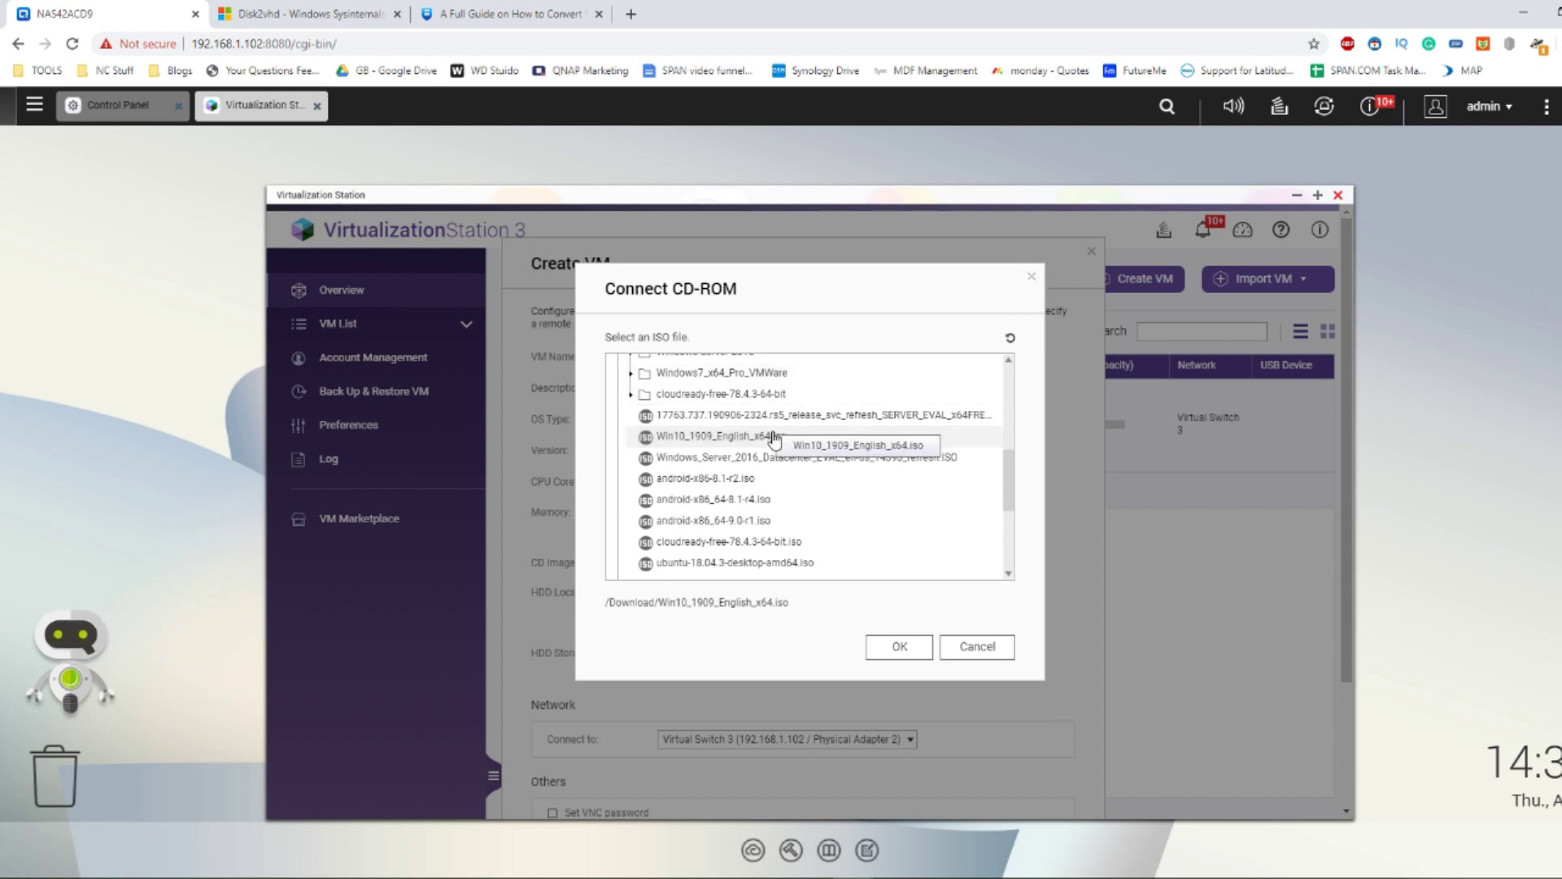
click(897, 648)
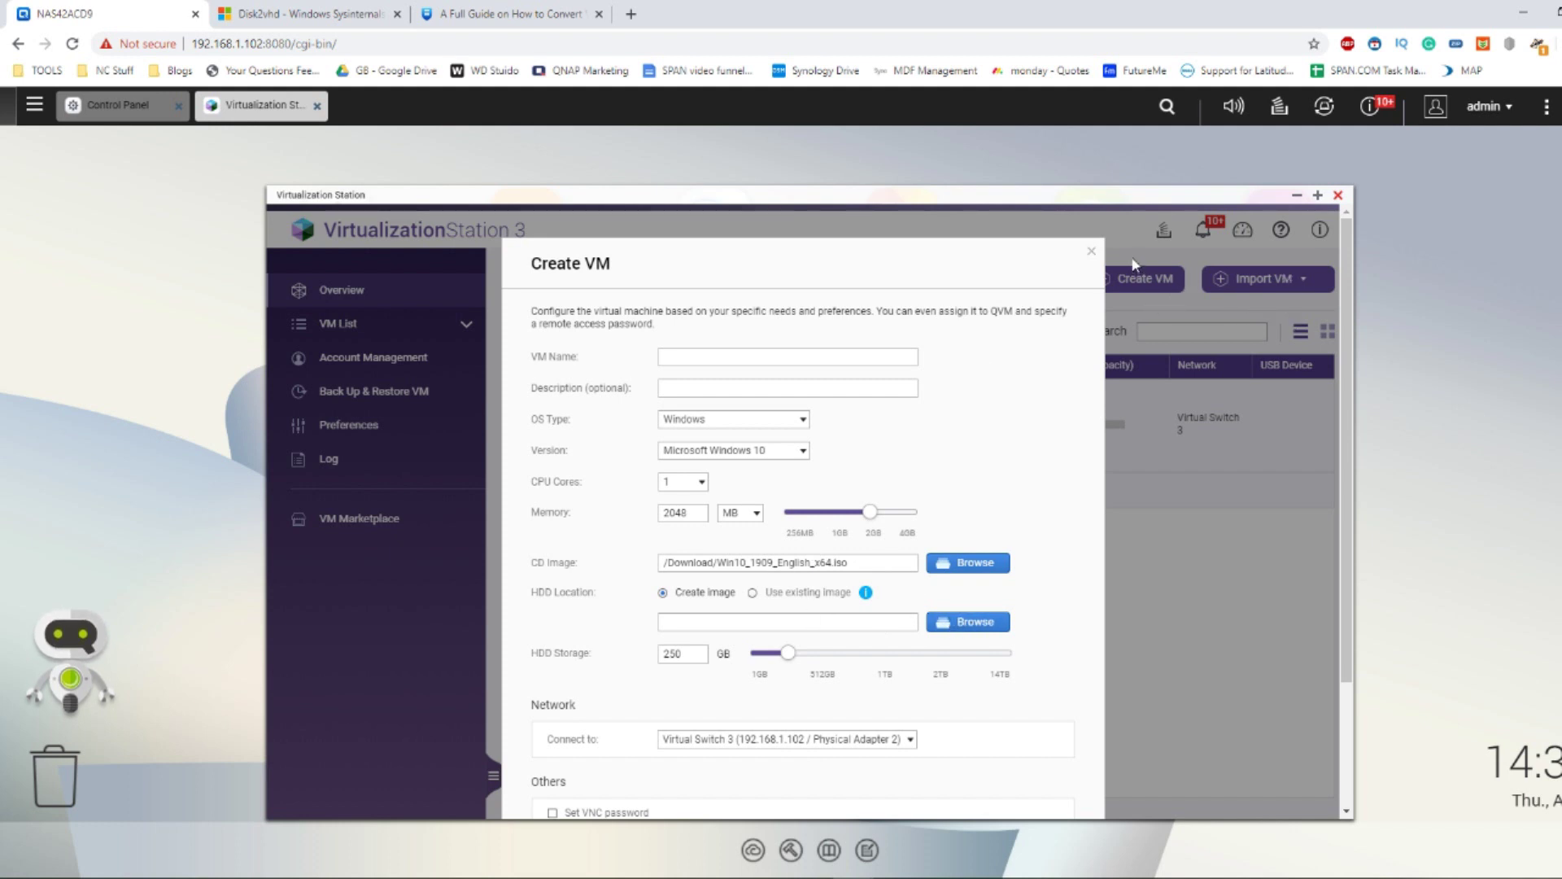
- Close the HDD folder picker and cancel the Create VM form
click(968, 622)
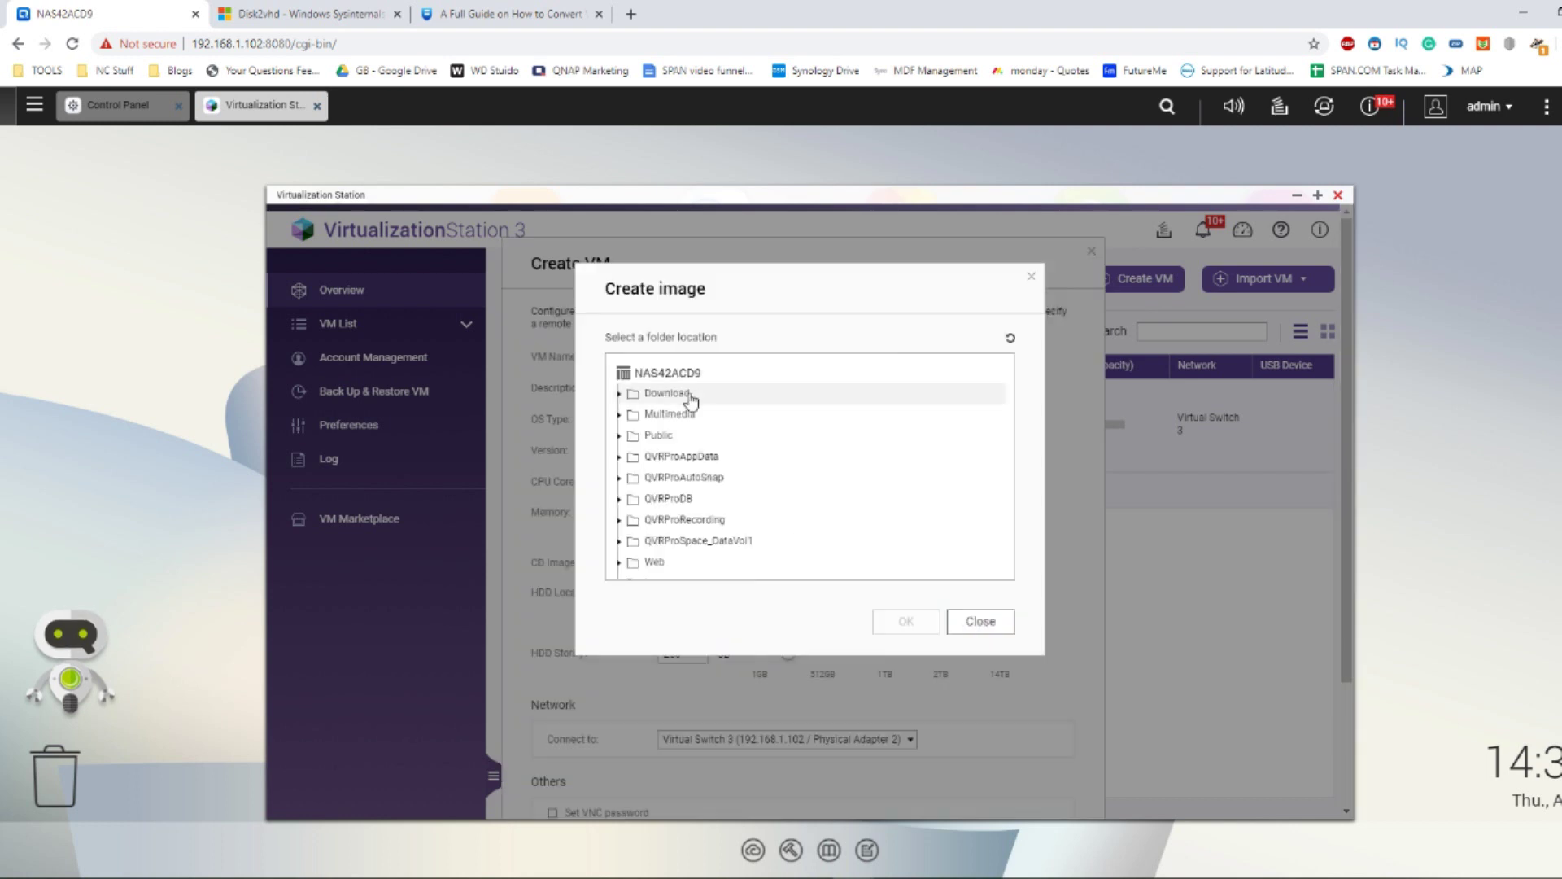
scroll(687, 411, down, 2)
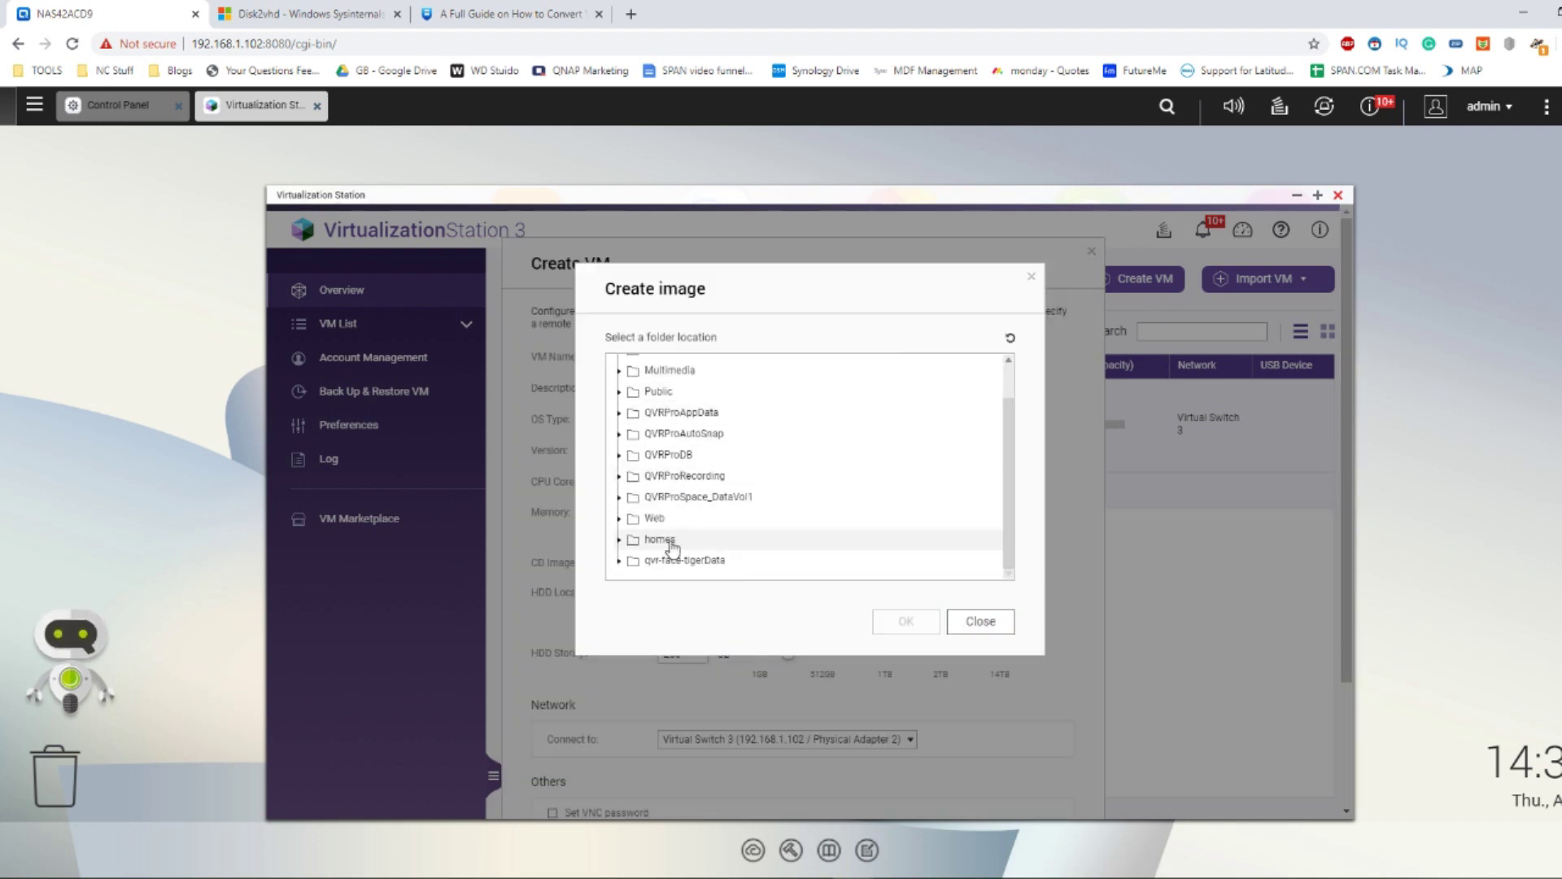
click(994, 628)
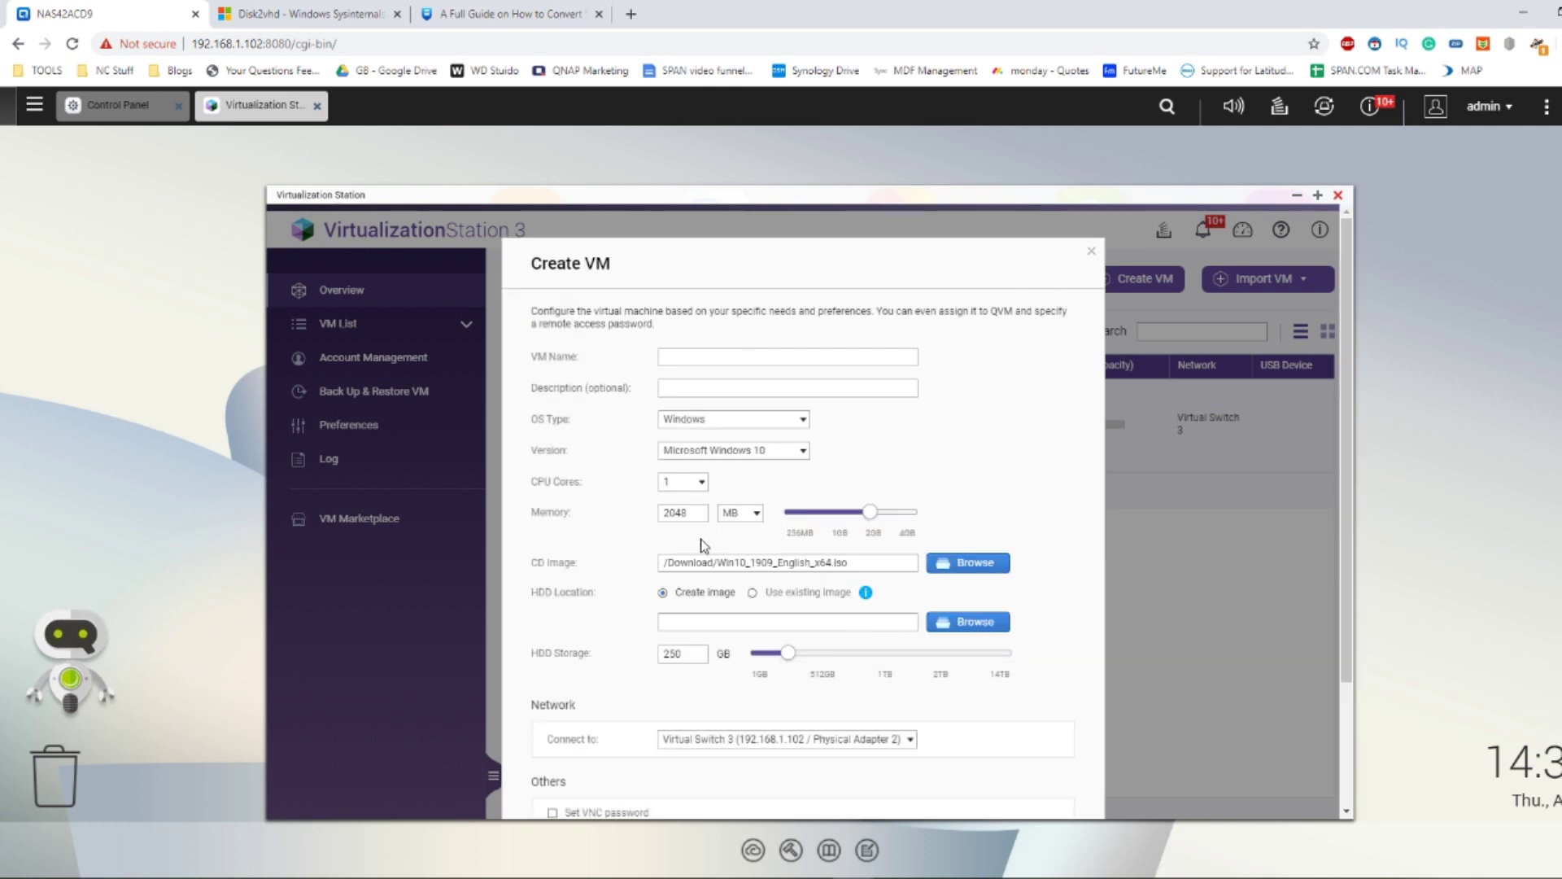
scroll(704, 545, down, 2)
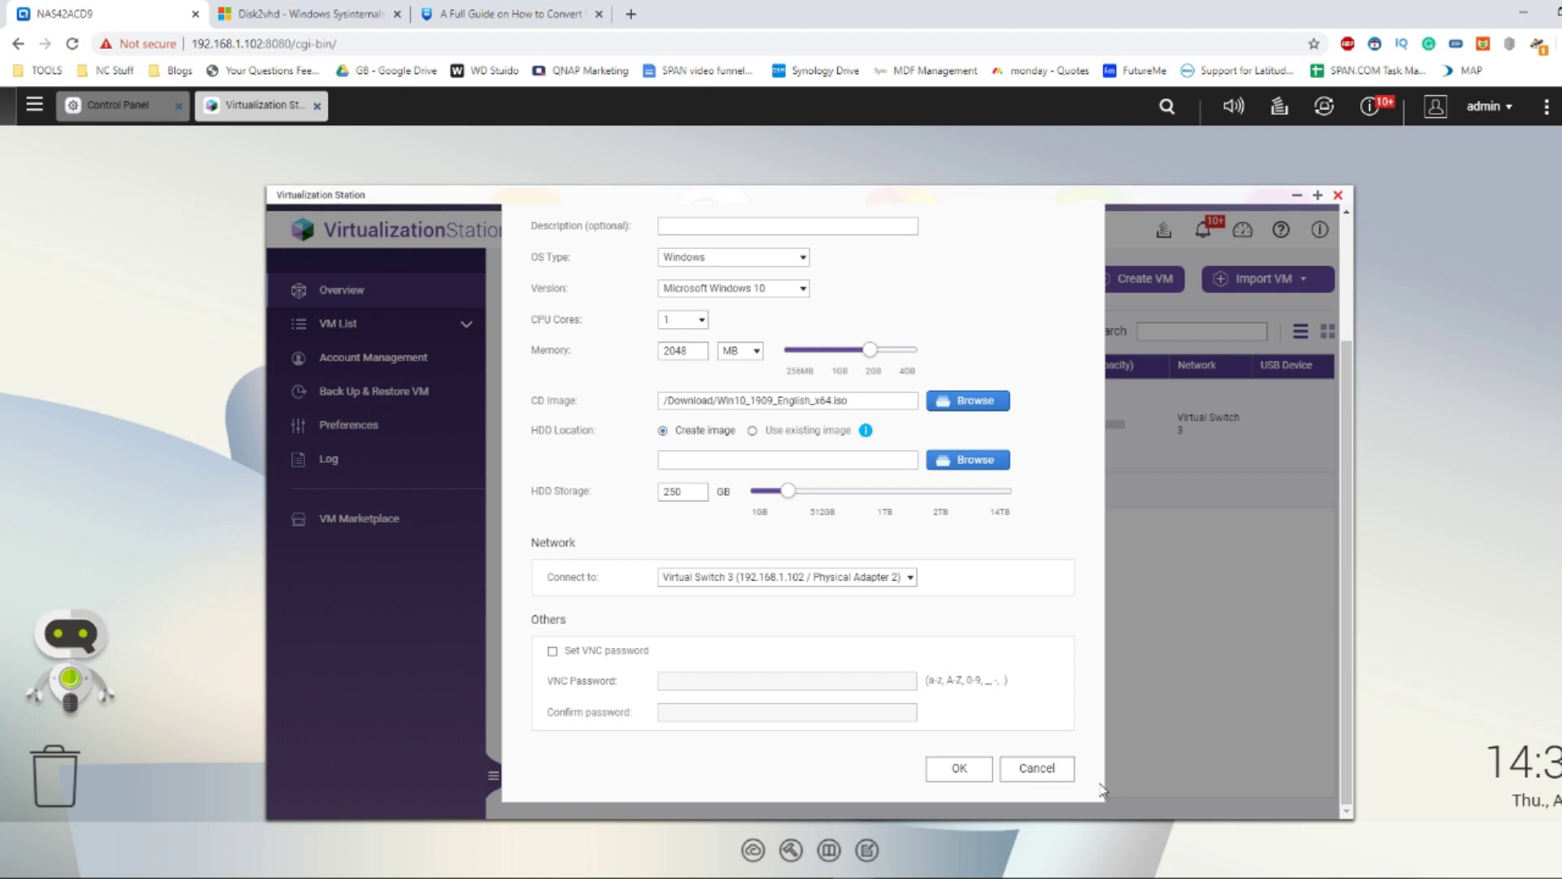
click(1038, 768)
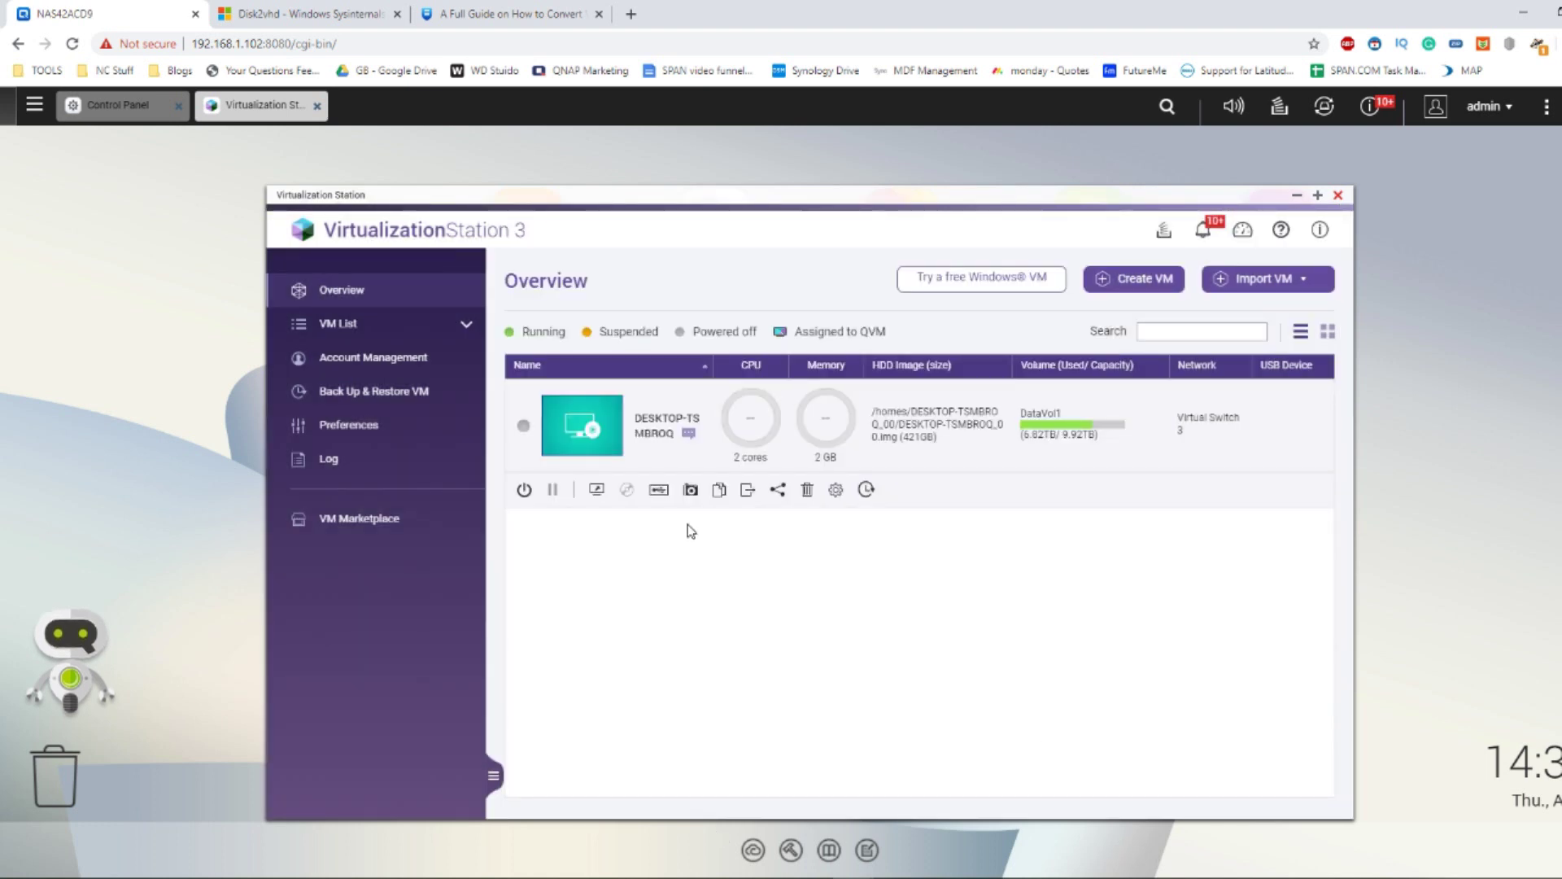
click(1284, 281)
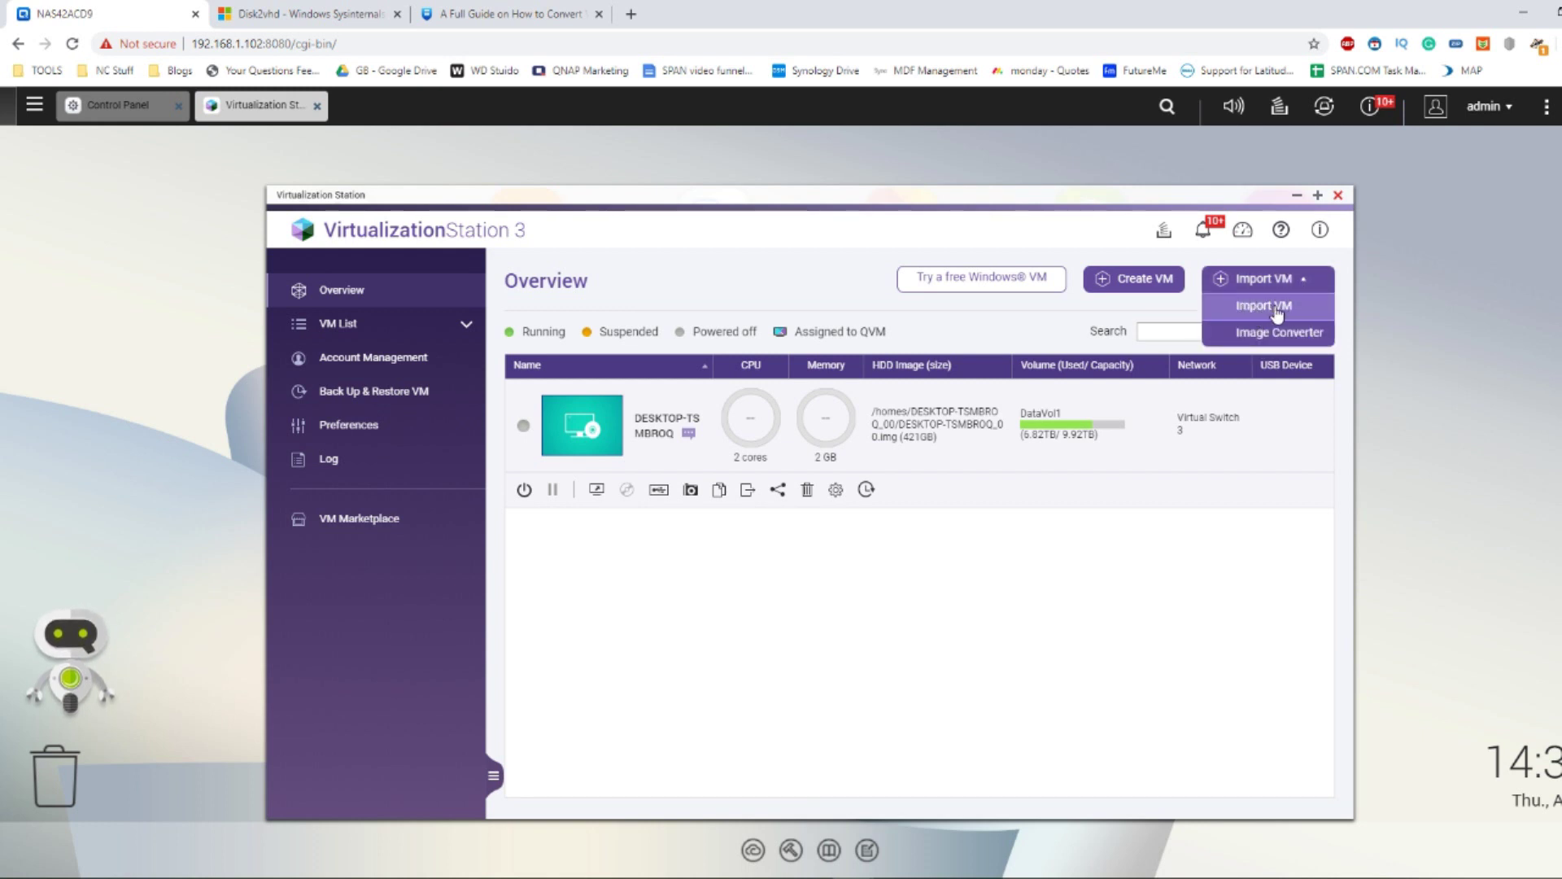
click(525, 491)
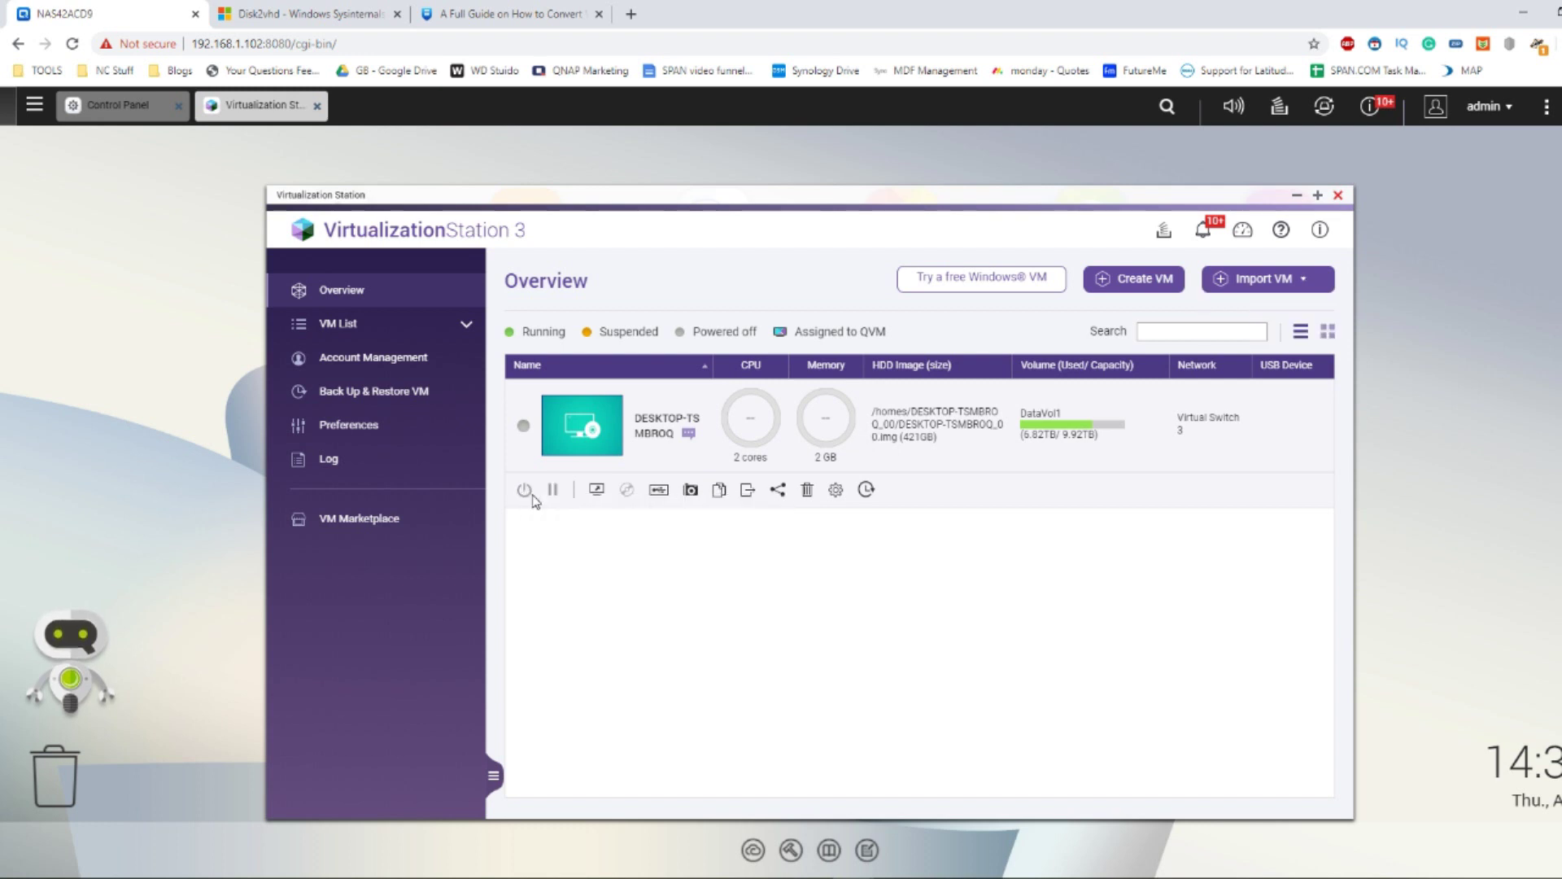
mouse_move(554, 435)
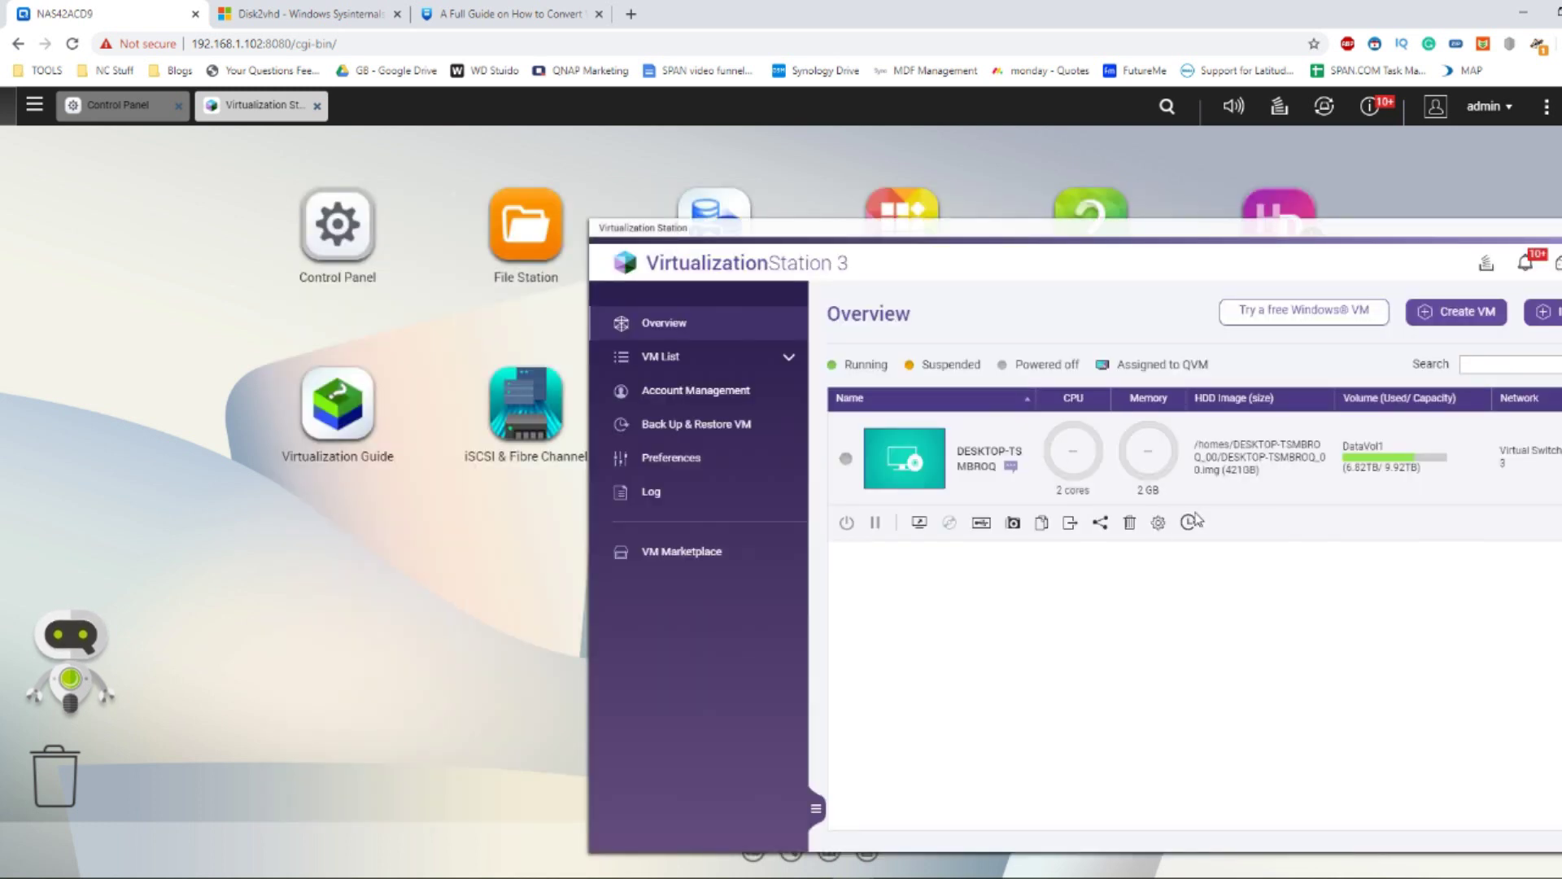
- Open DESKTOP-TSMBROQ's Information tab, expand Network and Hard Disk, and launch its console in a new tab
click(1158, 522)
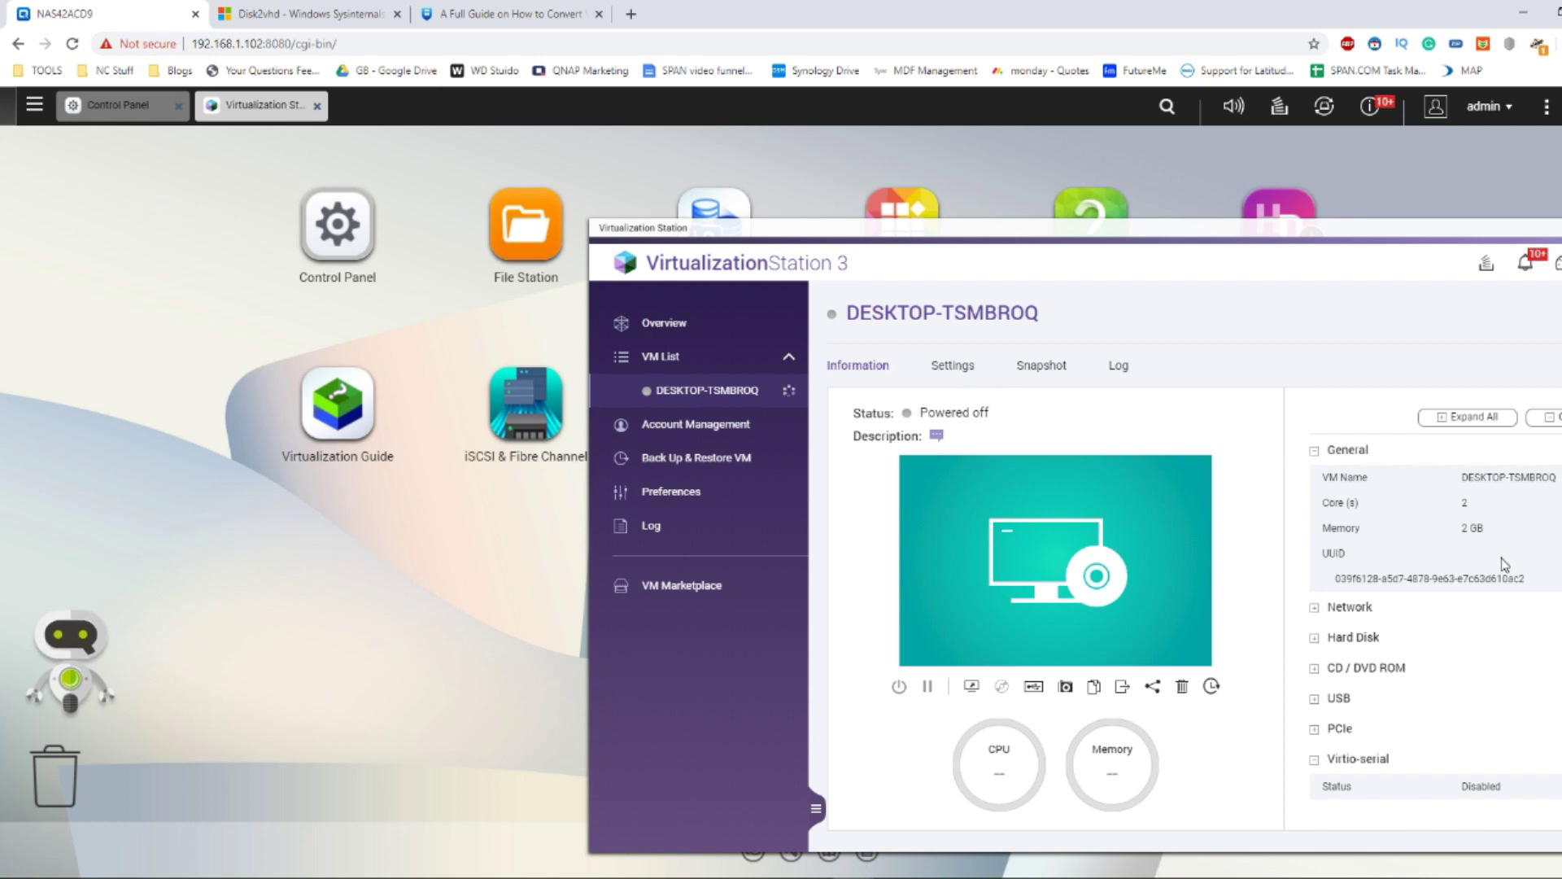
click(1356, 612)
scroll(1357, 623, down, 2)
click(1341, 645)
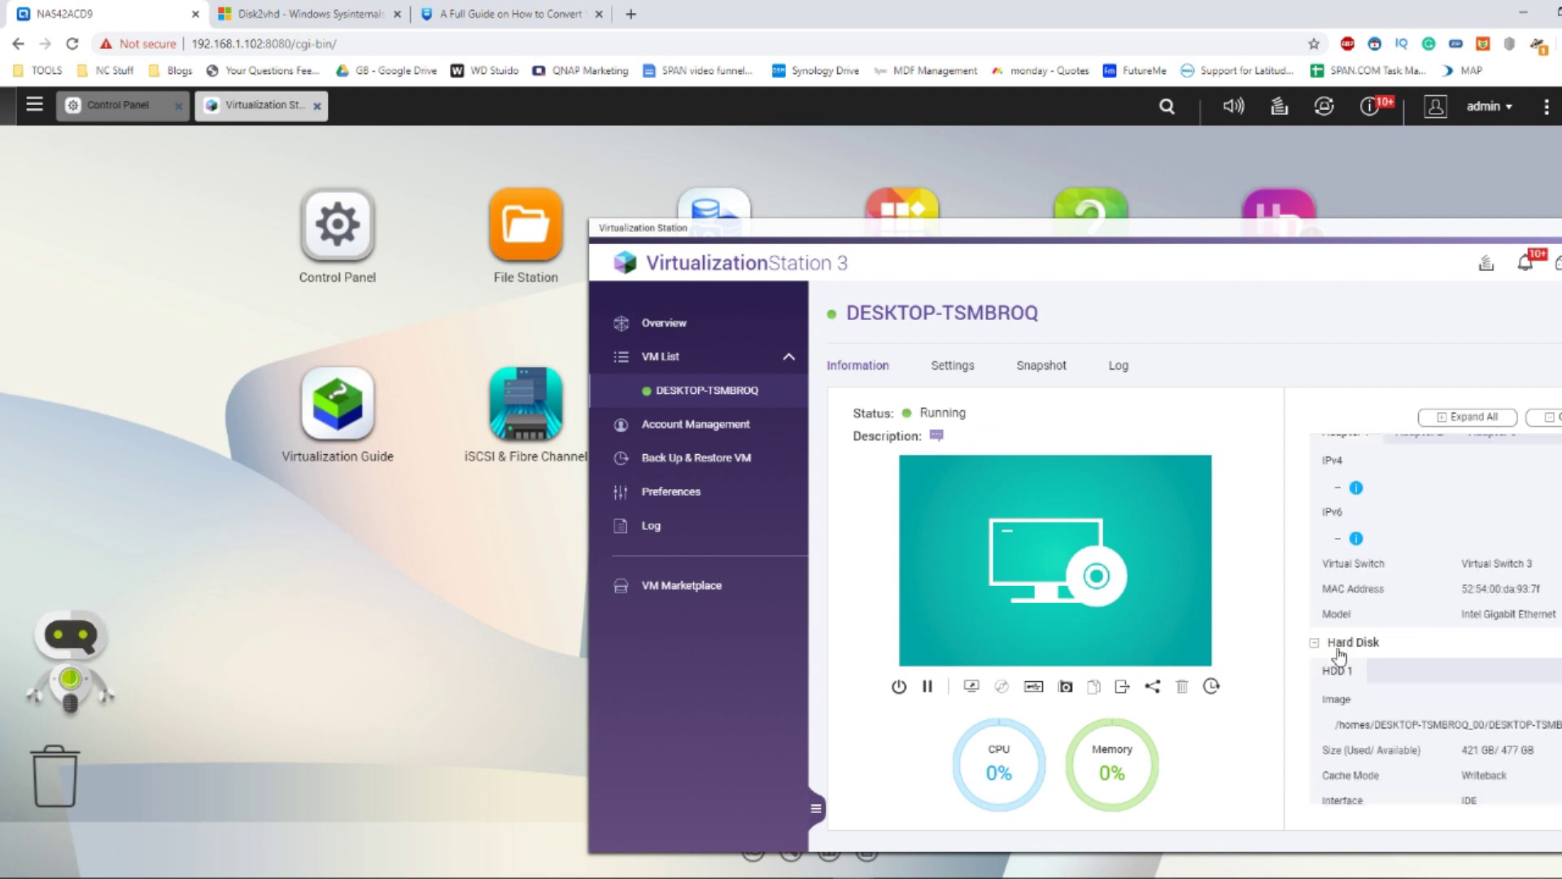
scroll(1339, 654, down, 2)
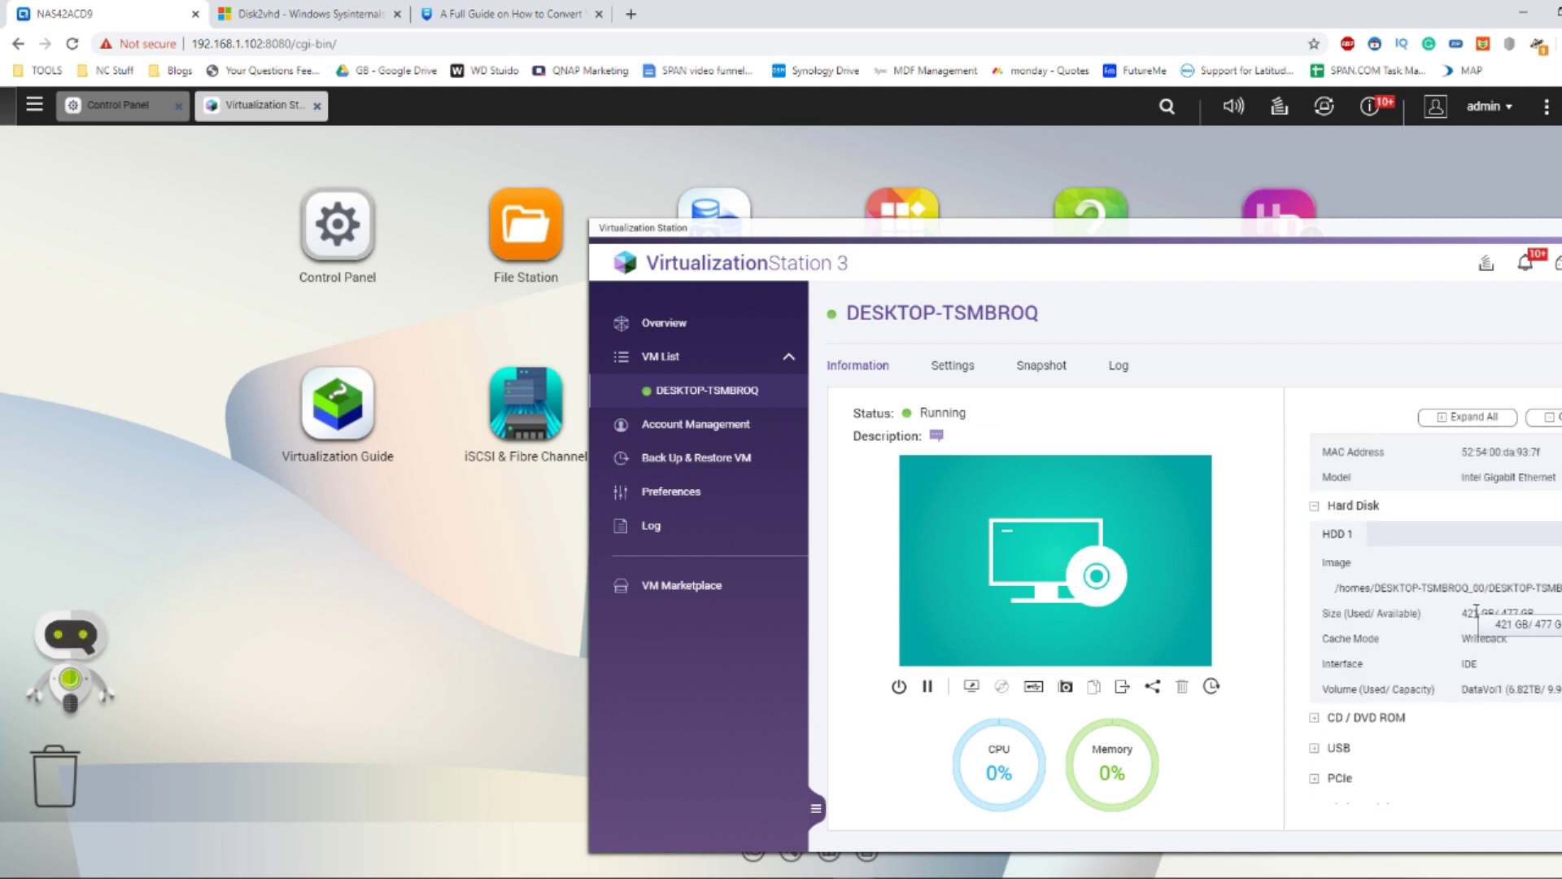
scroll(1382, 549, down, 1)
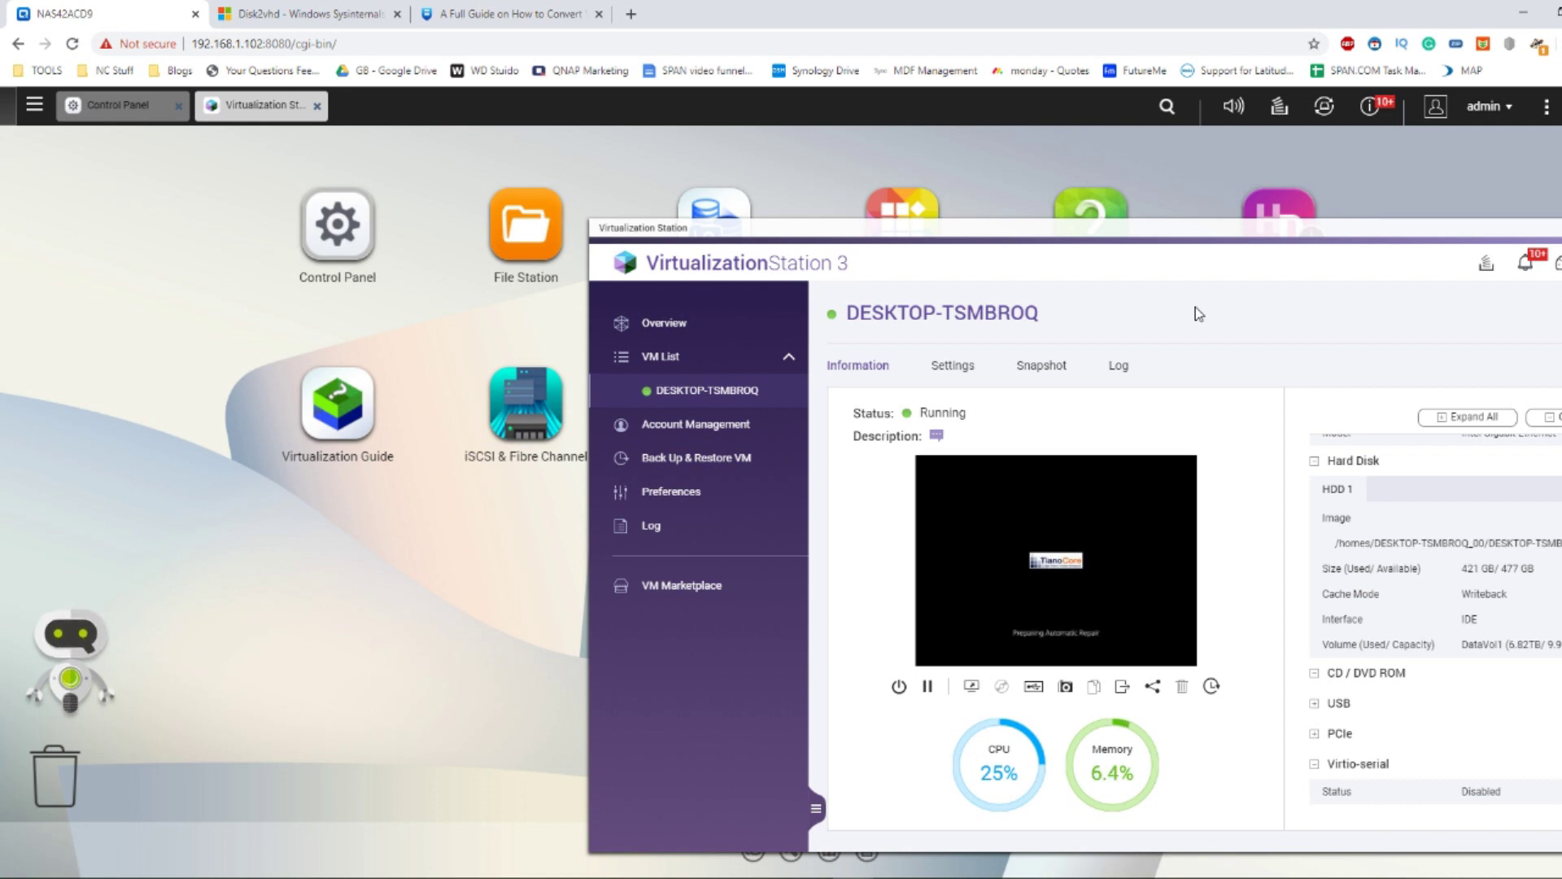
mouse_move(1123, 655)
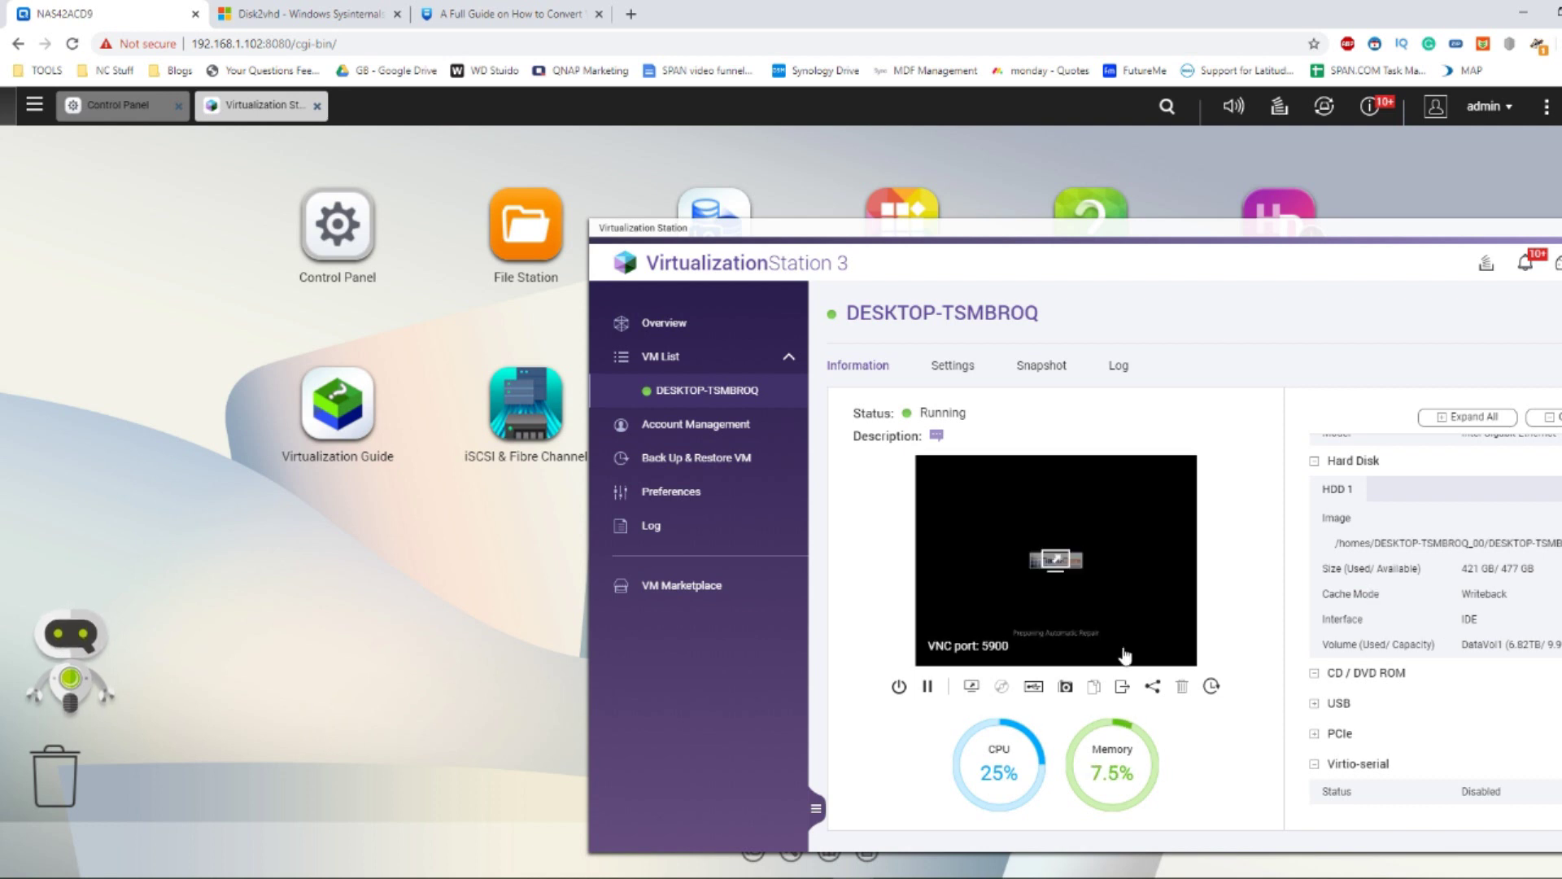
click(1056, 578)
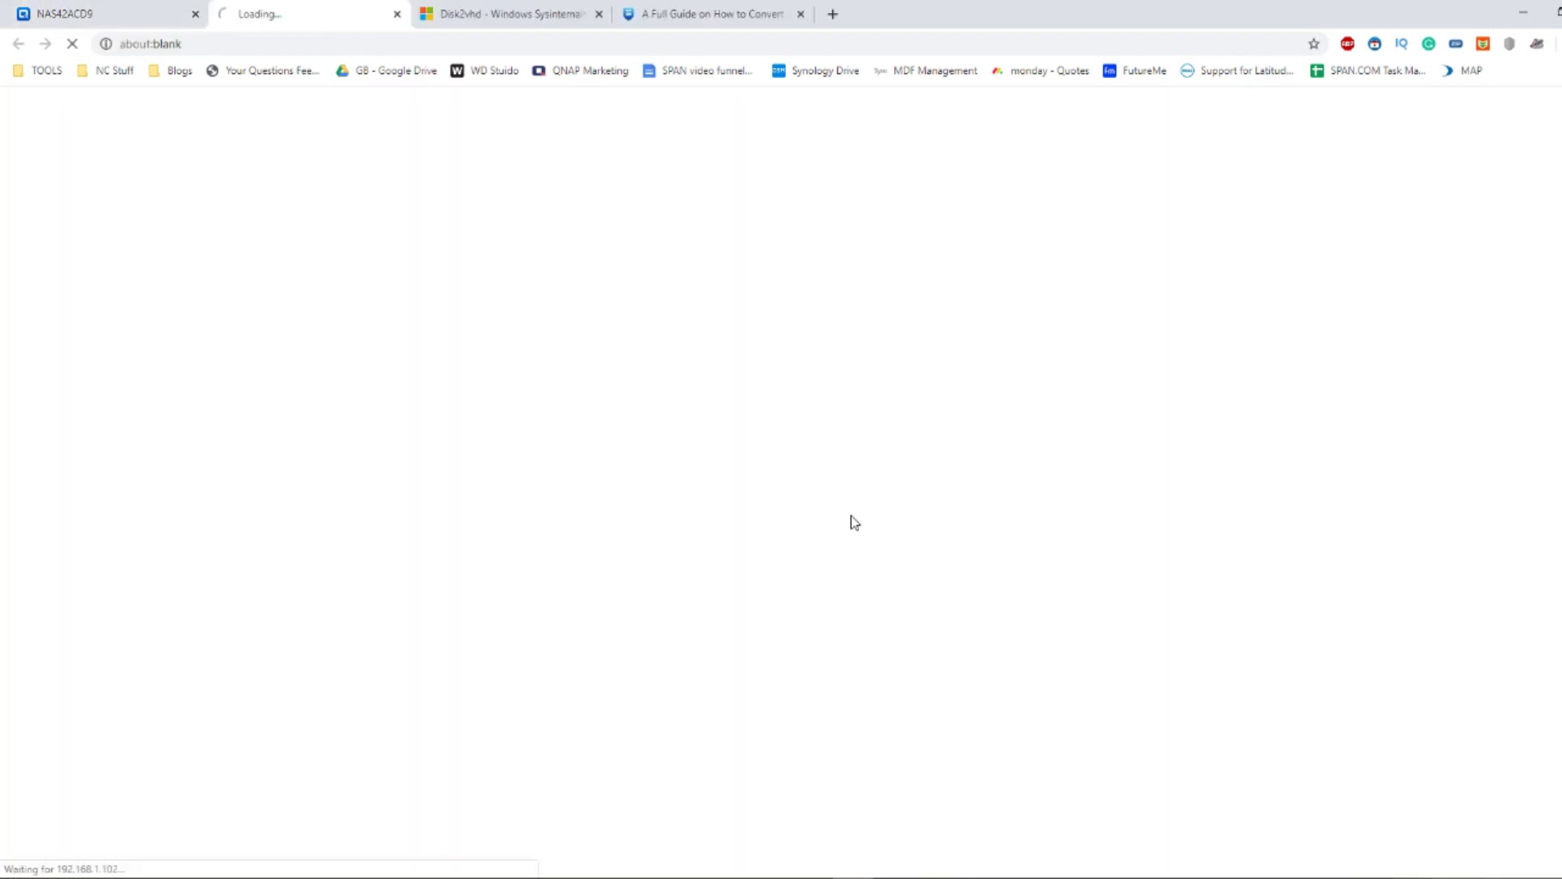
- Recentre the Virtualization Station window and open the VM console to watch it reach Automatic Repair
click(205, 9)
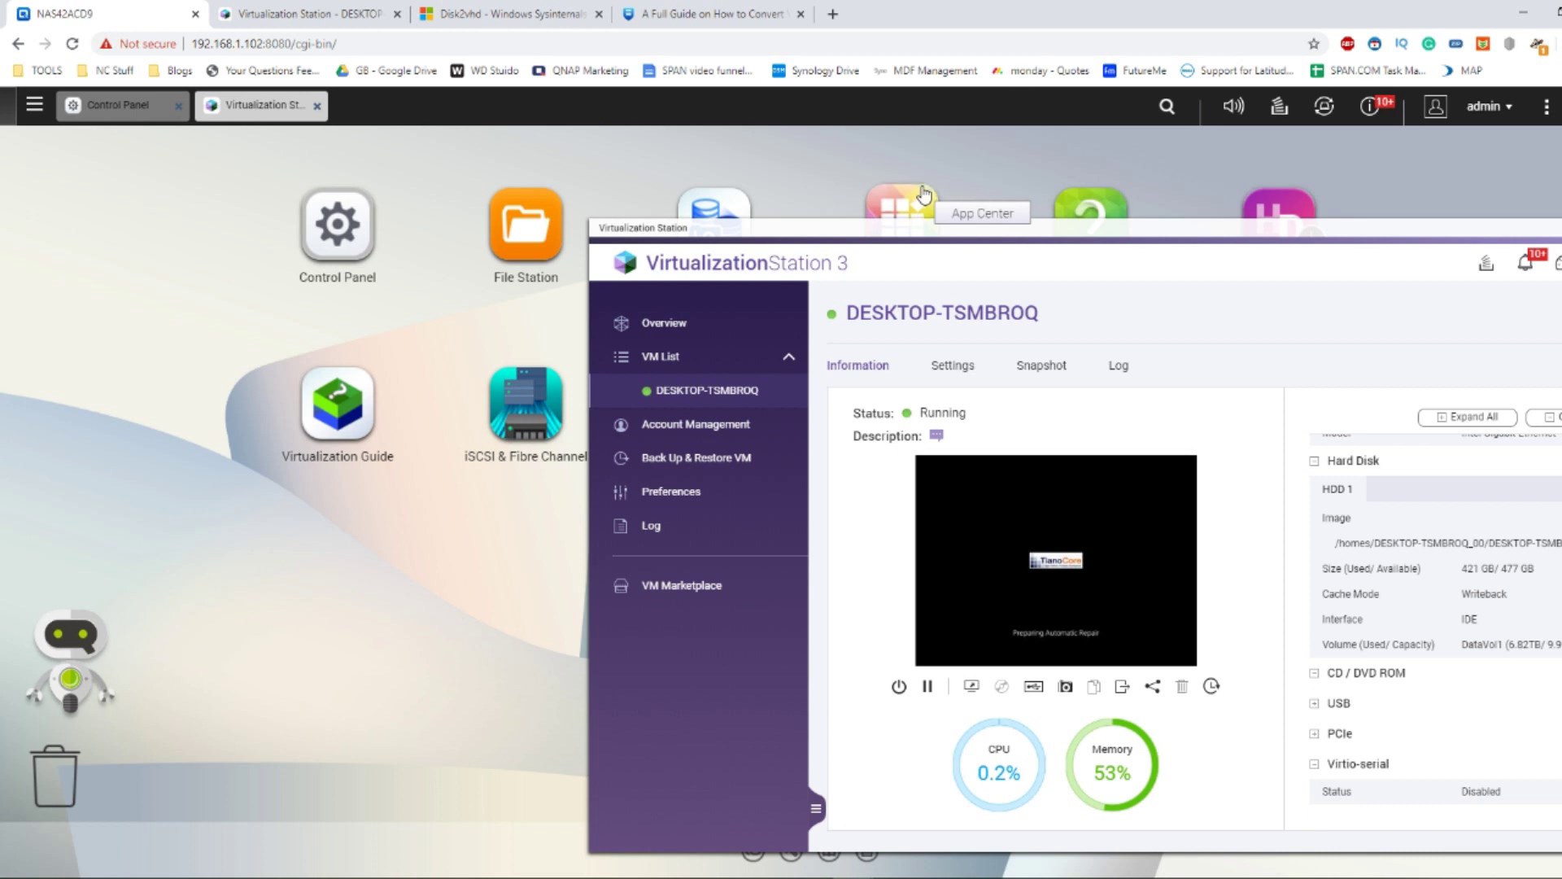
drag(1398, 234, 1327, 264)
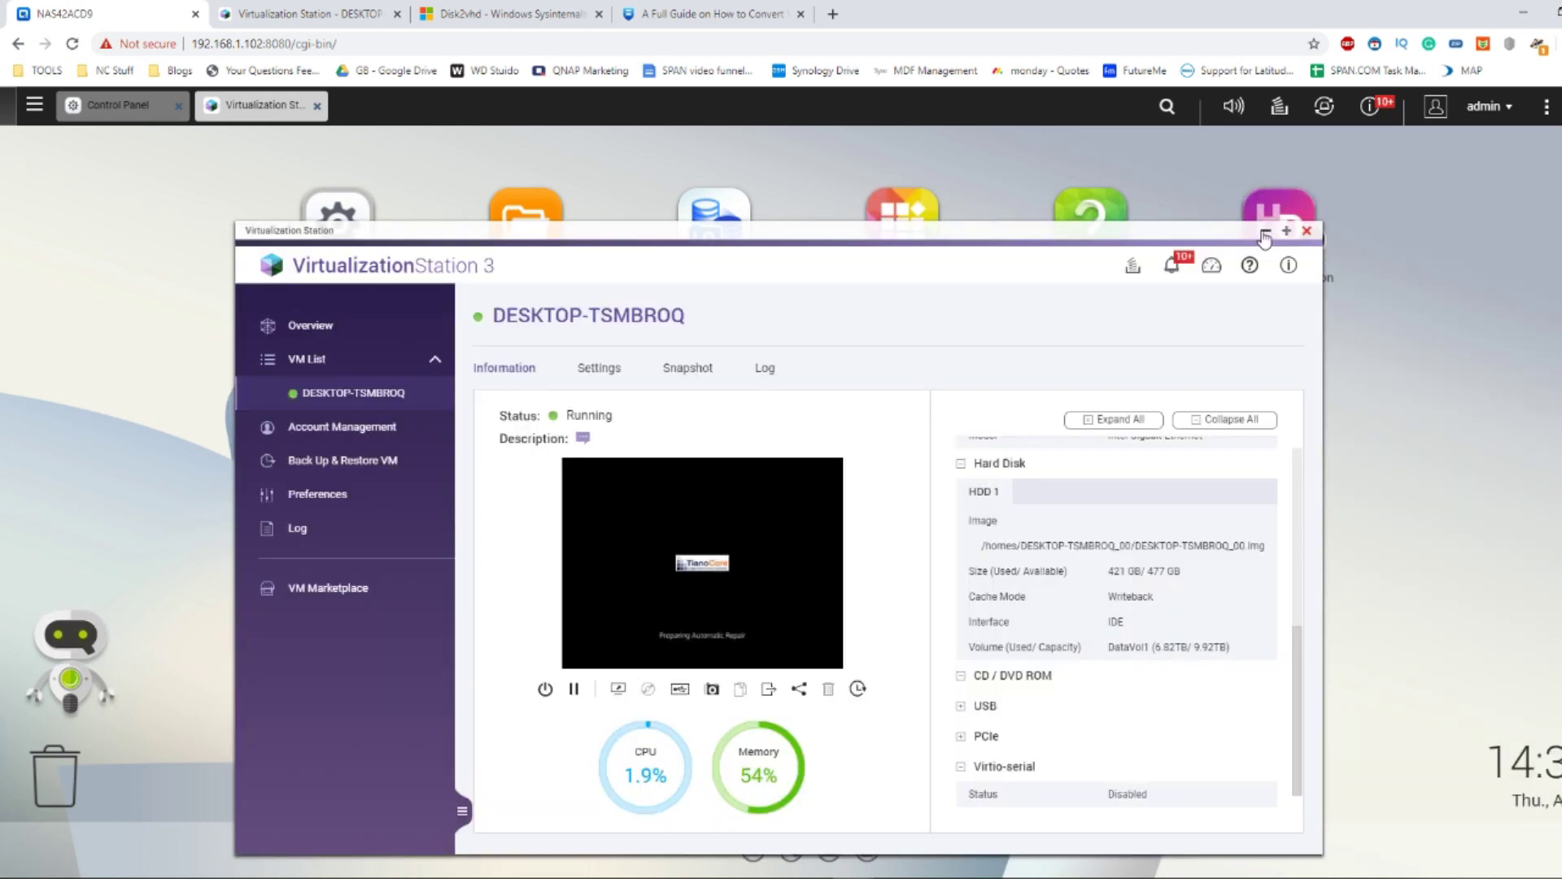
mouse_move(702, 562)
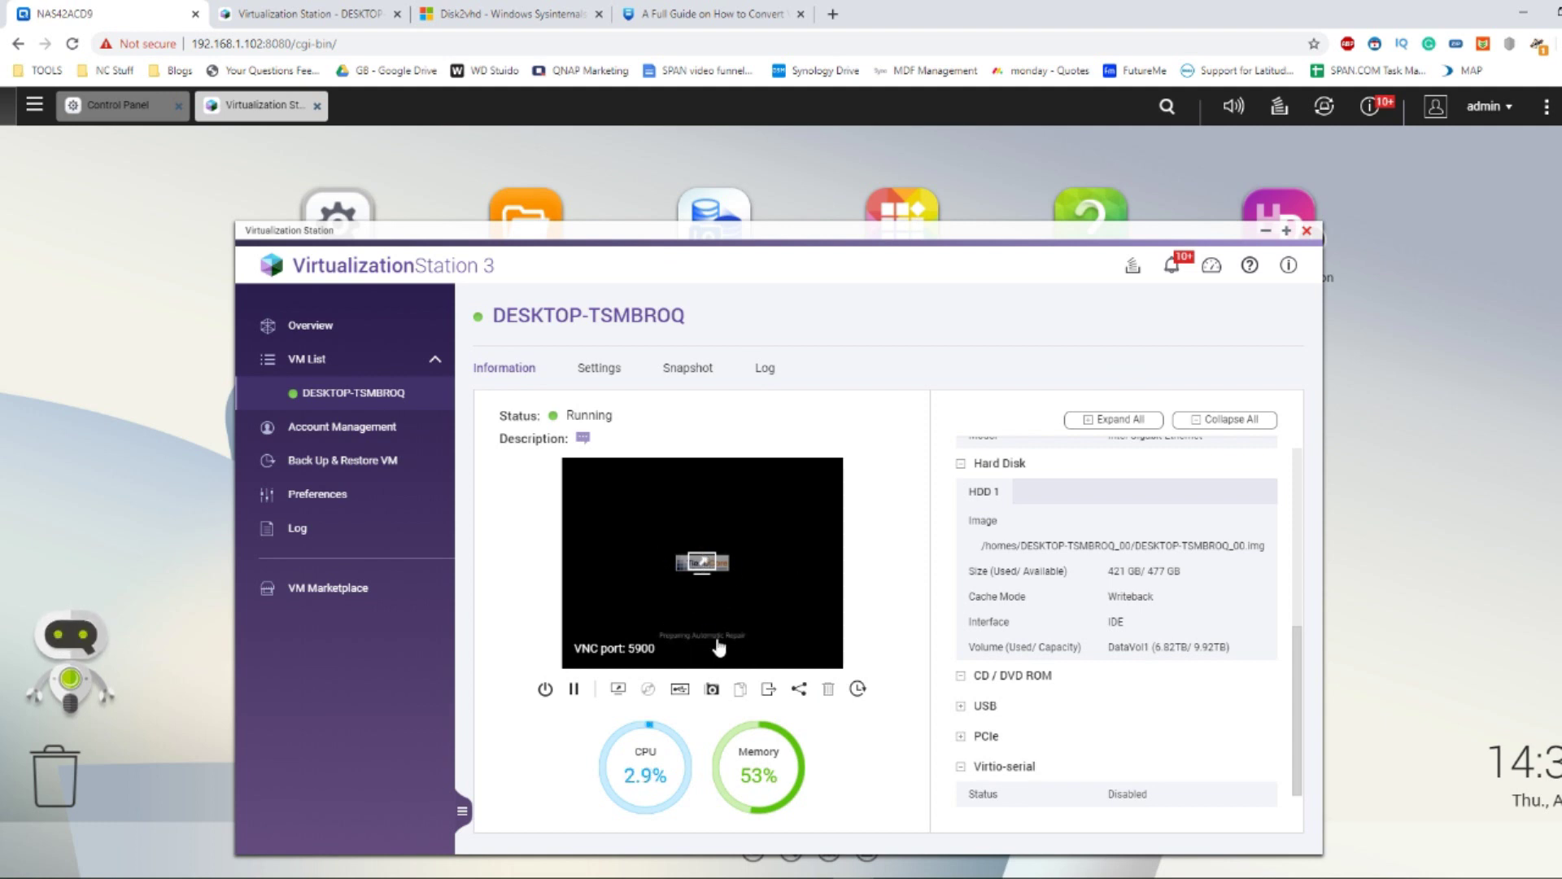
click(820, 663)
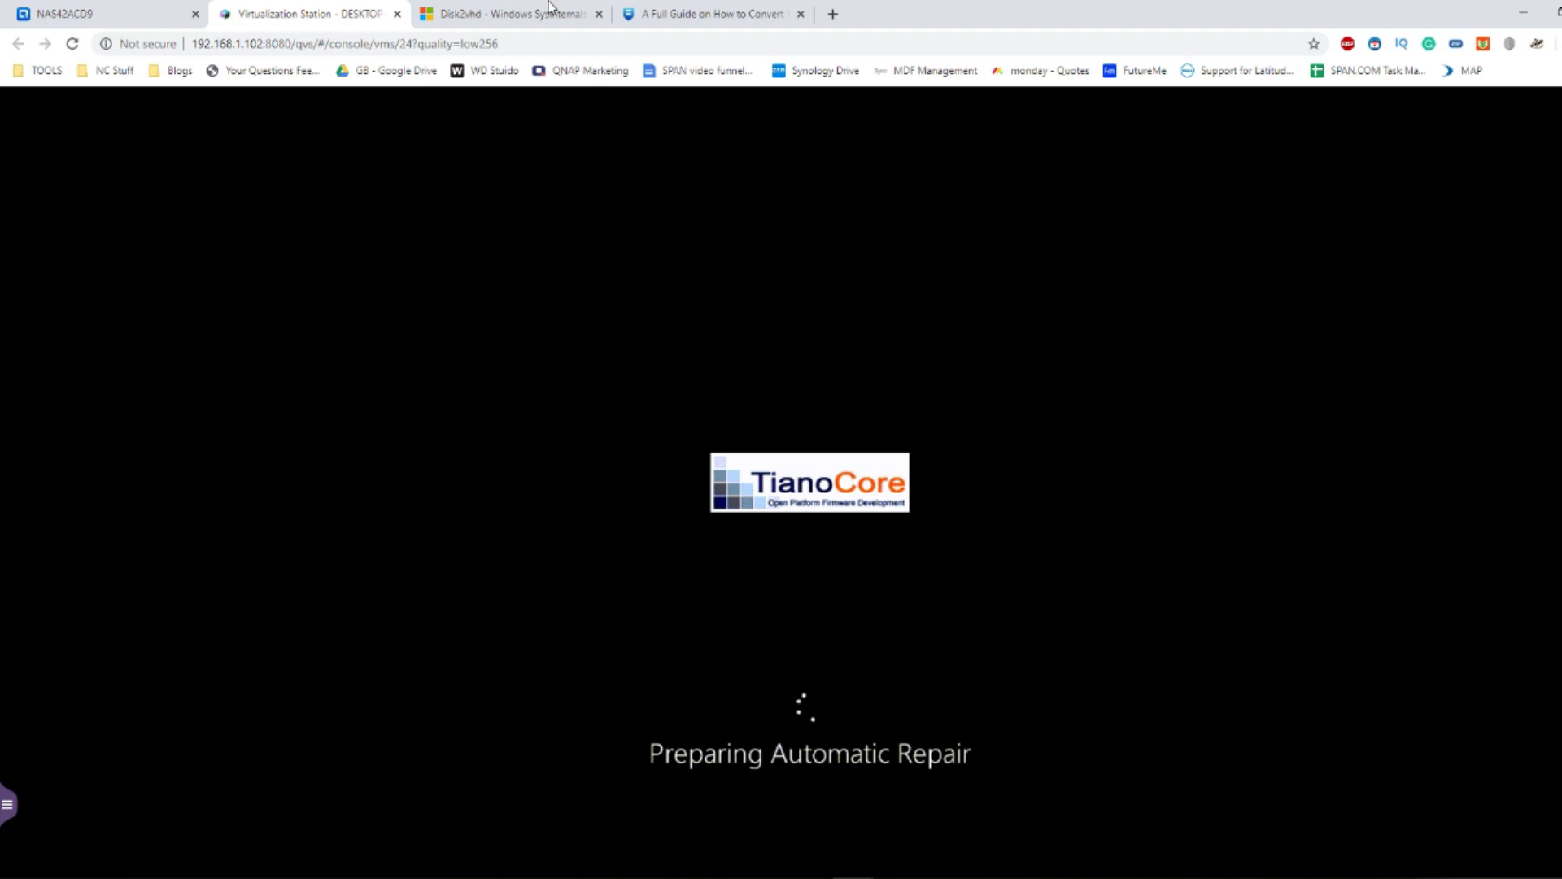
click(675, 14)
mouse_move(838, 149)
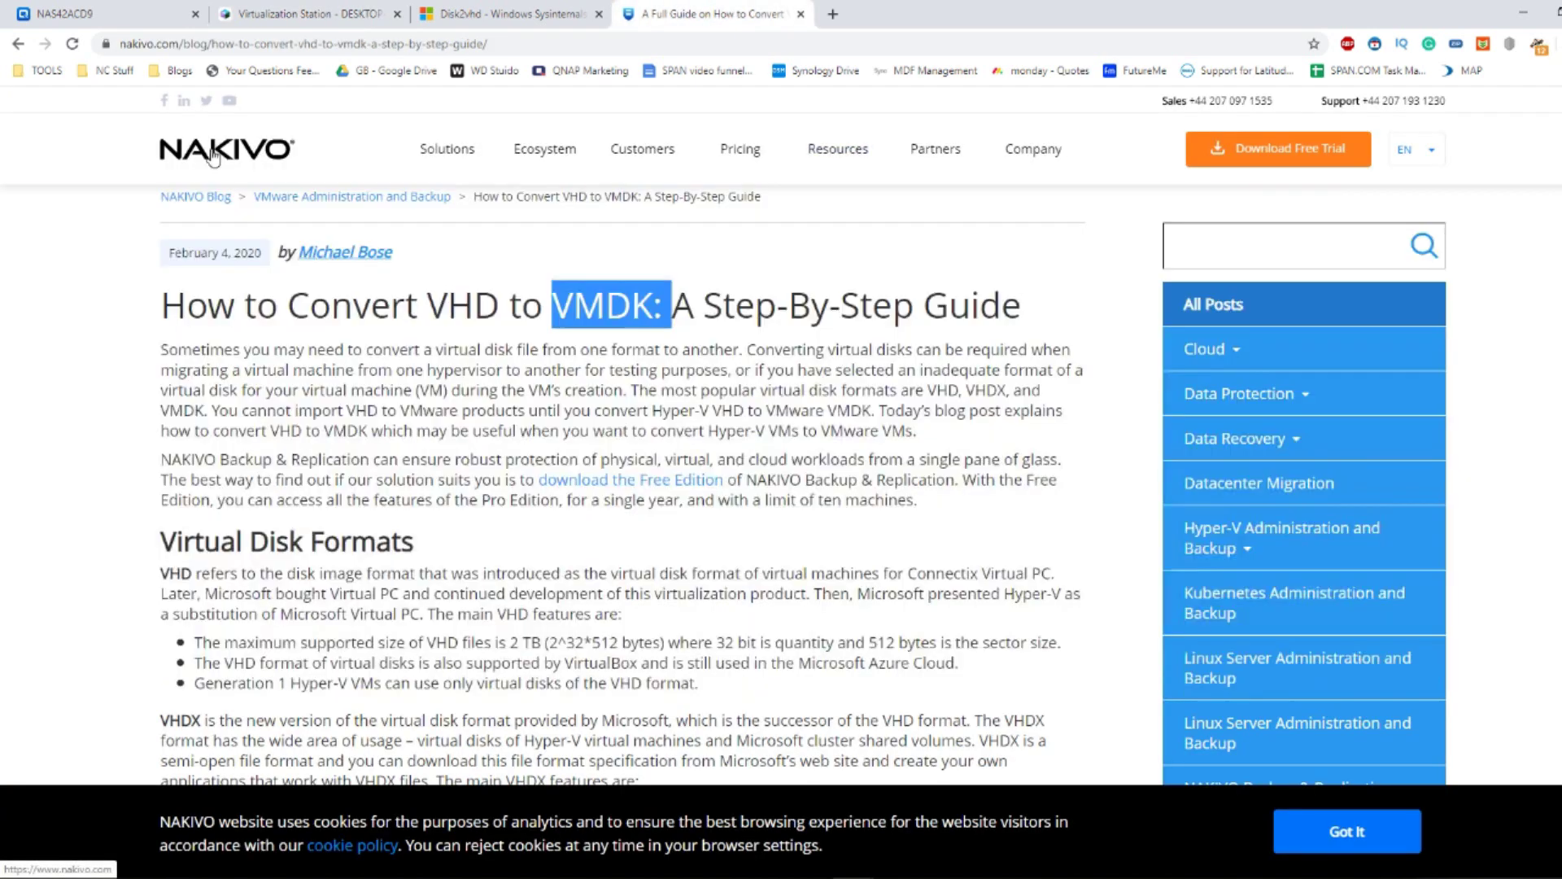
- Skim the NAKIVO VHD-to-VMDK guide, then return to the Virtualization Station tab
scroll(373, 382, down, 3)
scroll(372, 383, up, 3)
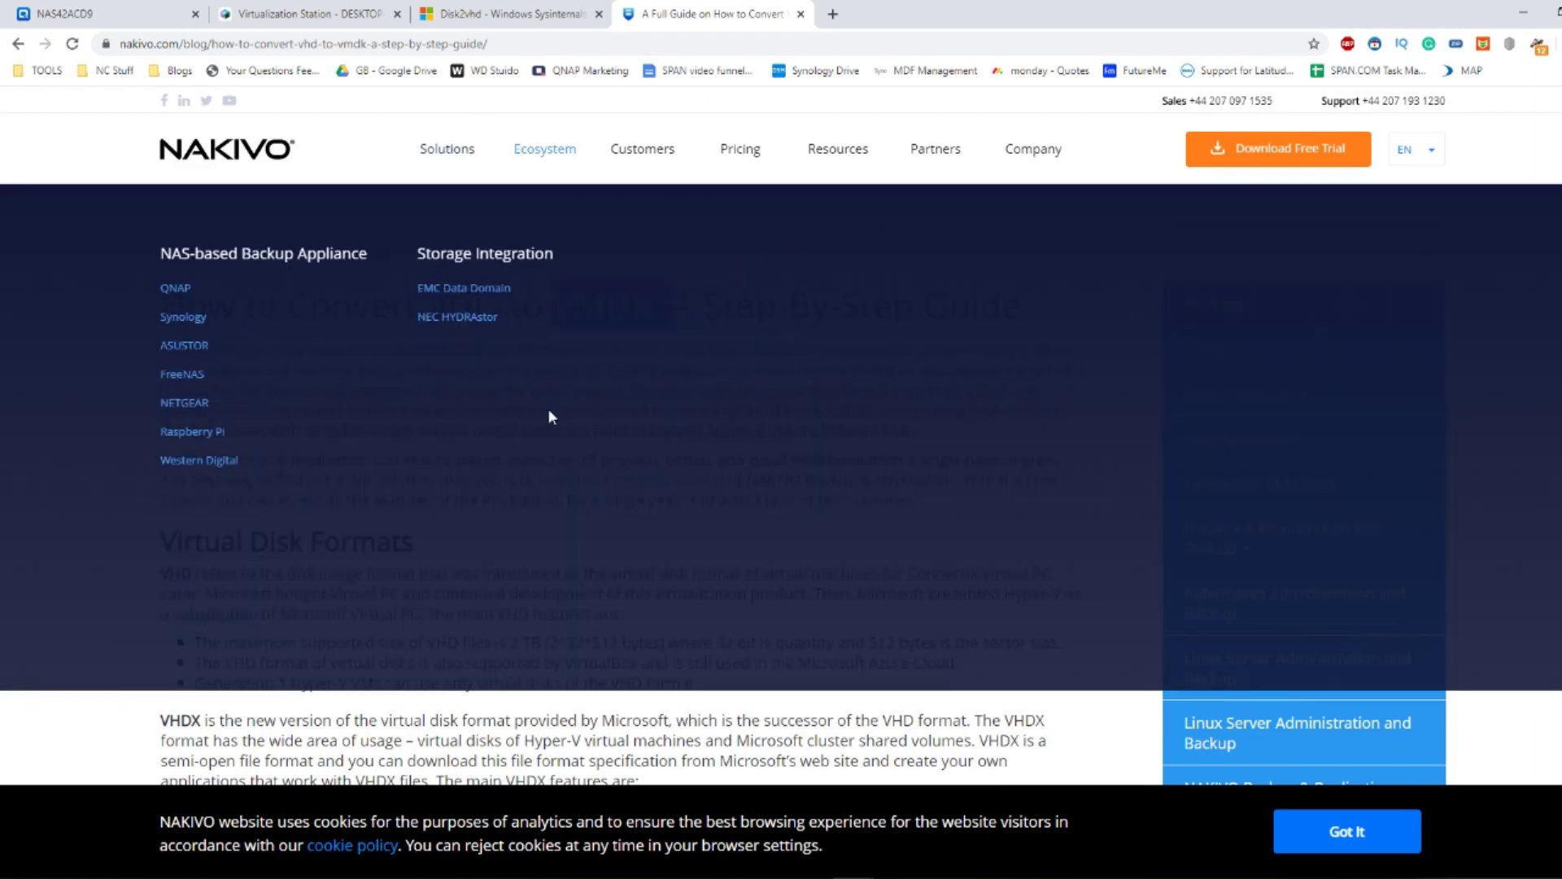
scroll(506, 706, down, 3)
scroll(506, 706, down, 5)
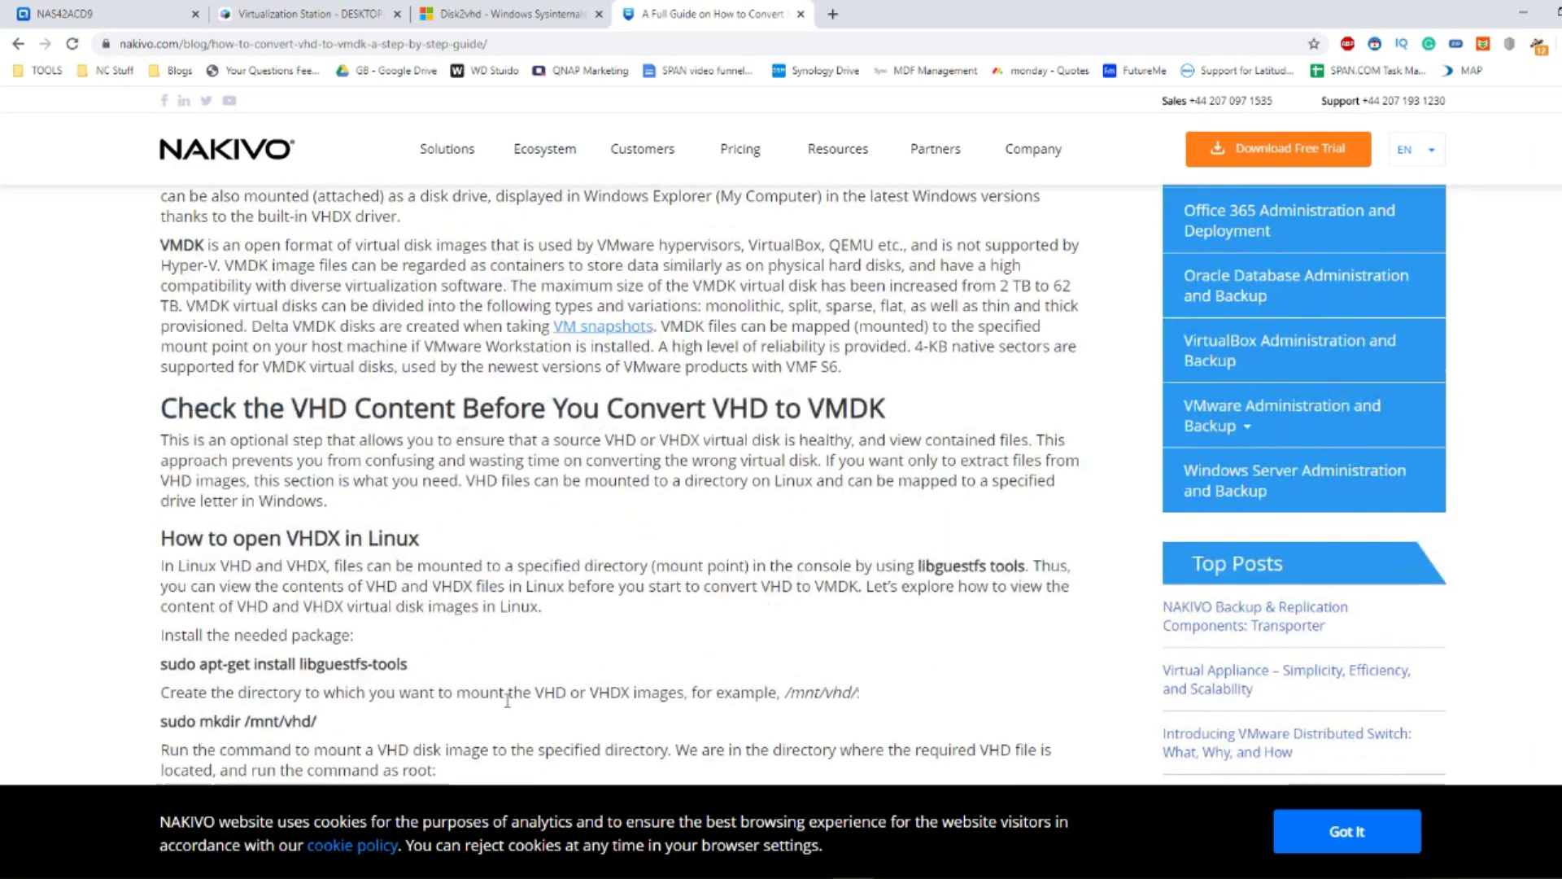
scroll(456, 407, up, 8)
click(393, 20)
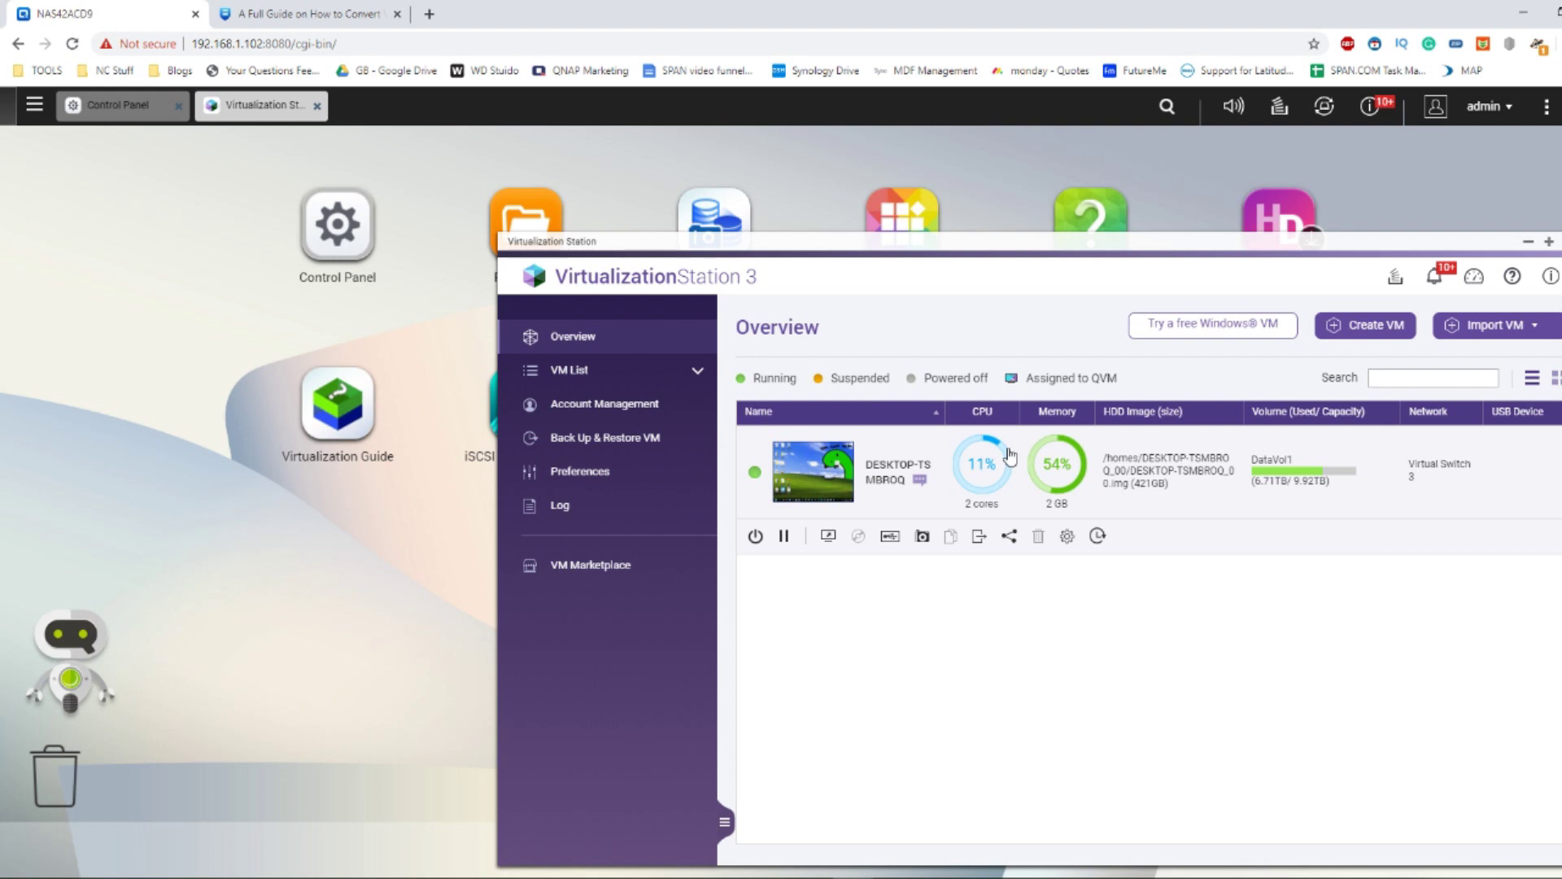
- Open the DESKTOP-TSMBROQ console in a new tab and toggle its side menu
drag(879, 459, 789, 480)
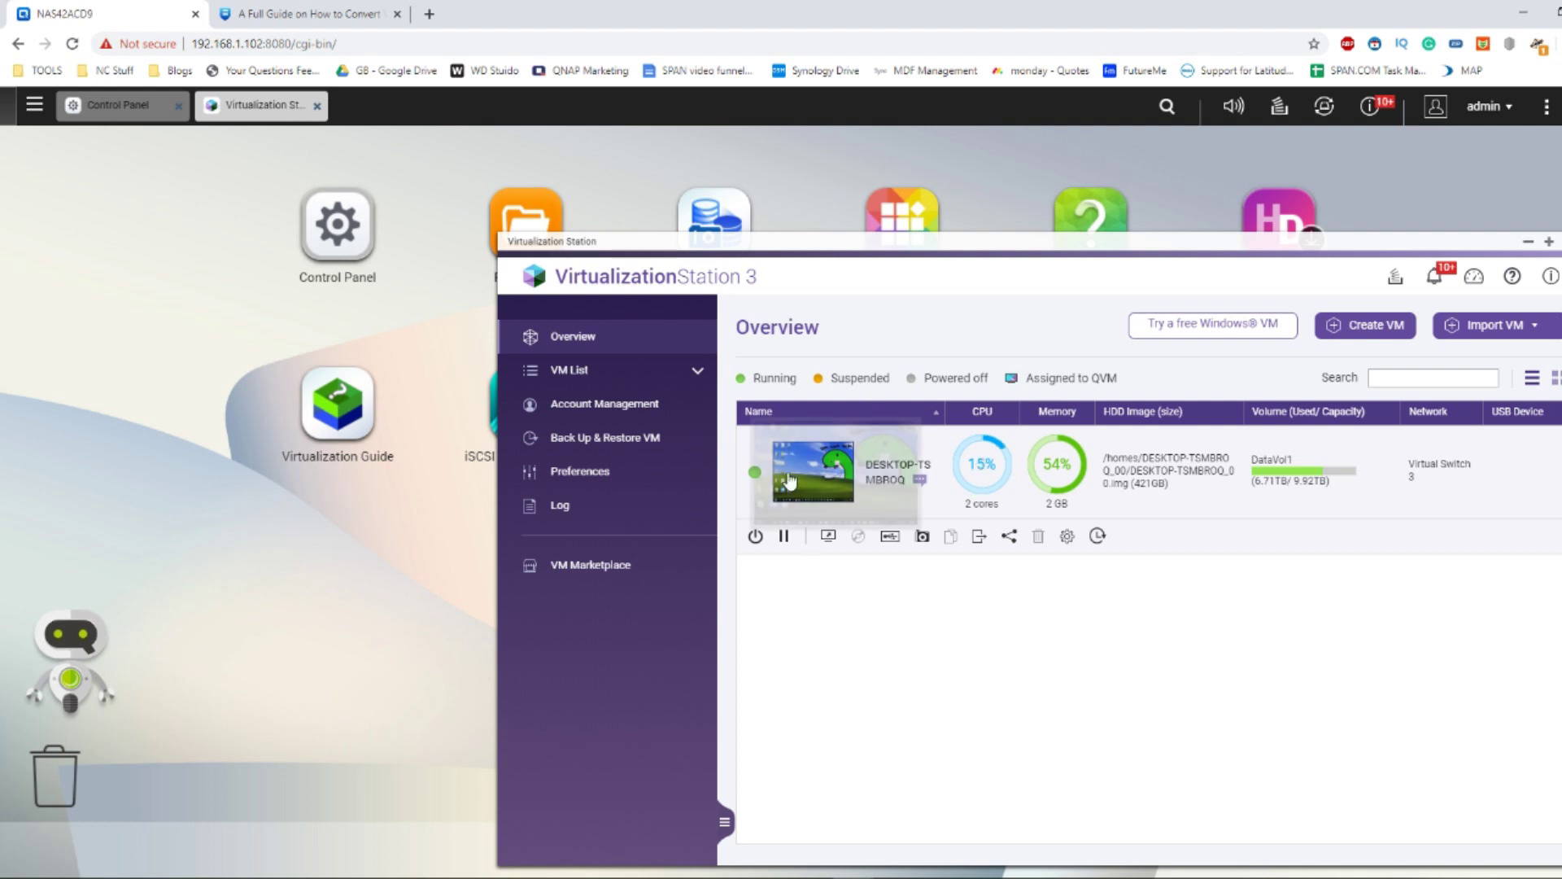
click(830, 478)
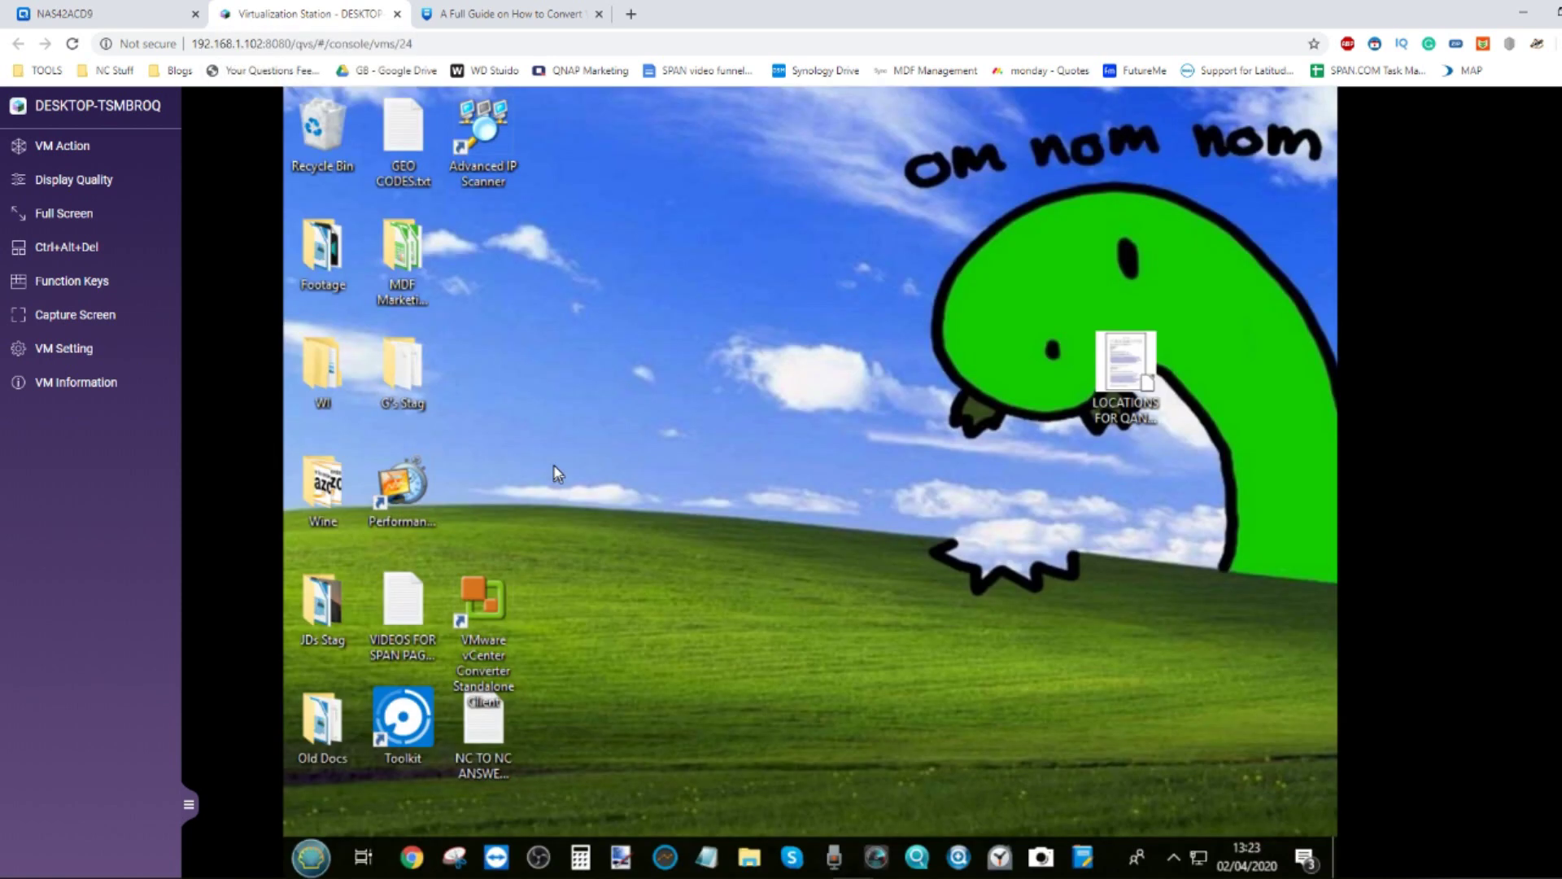
click(189, 804)
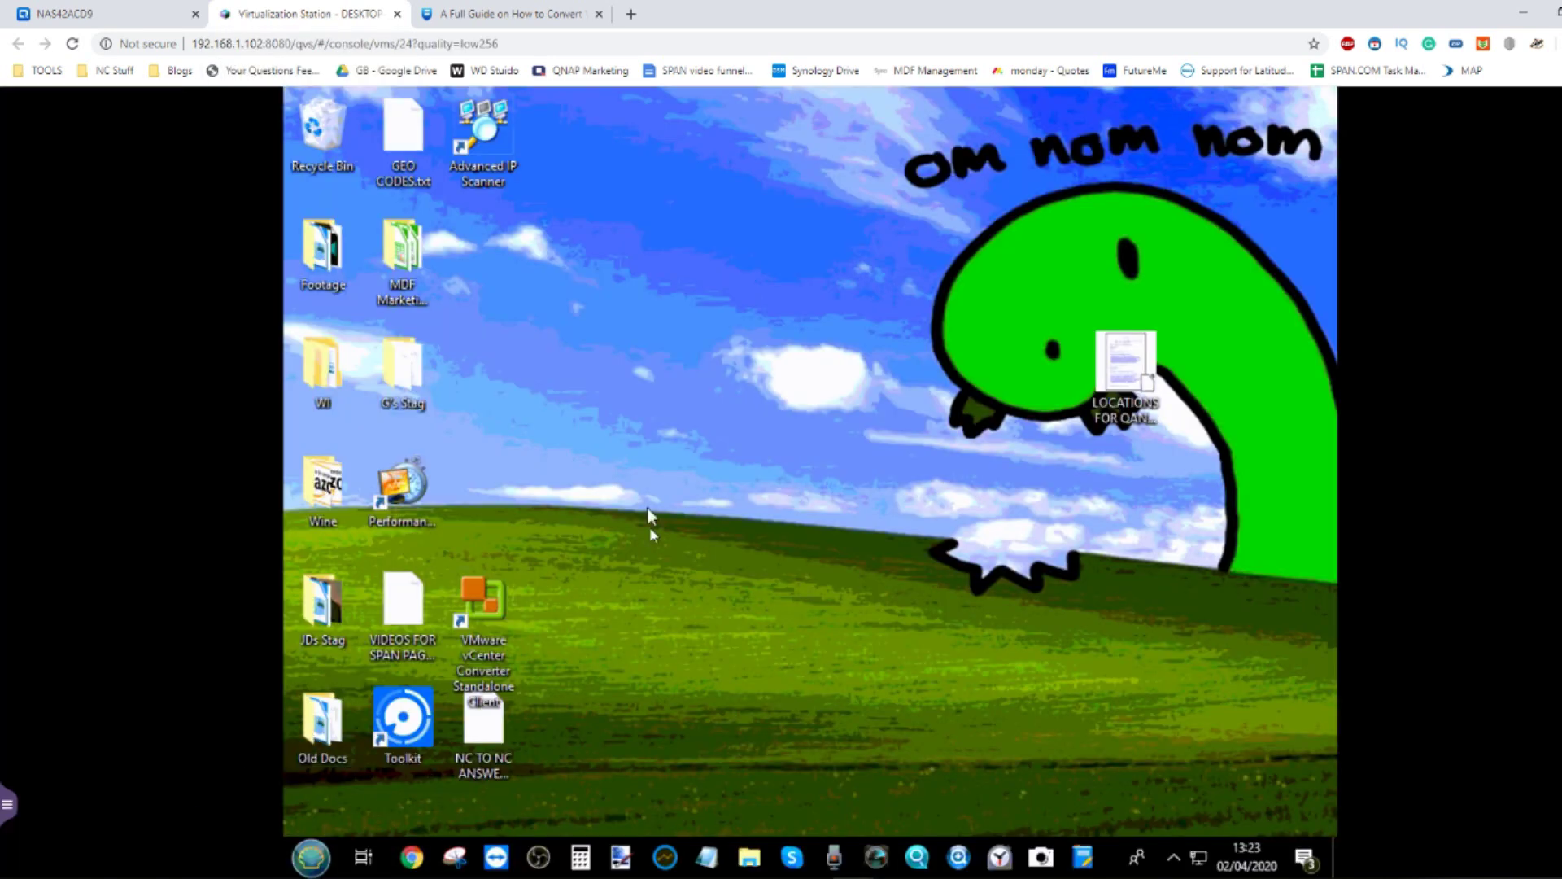
click(8, 804)
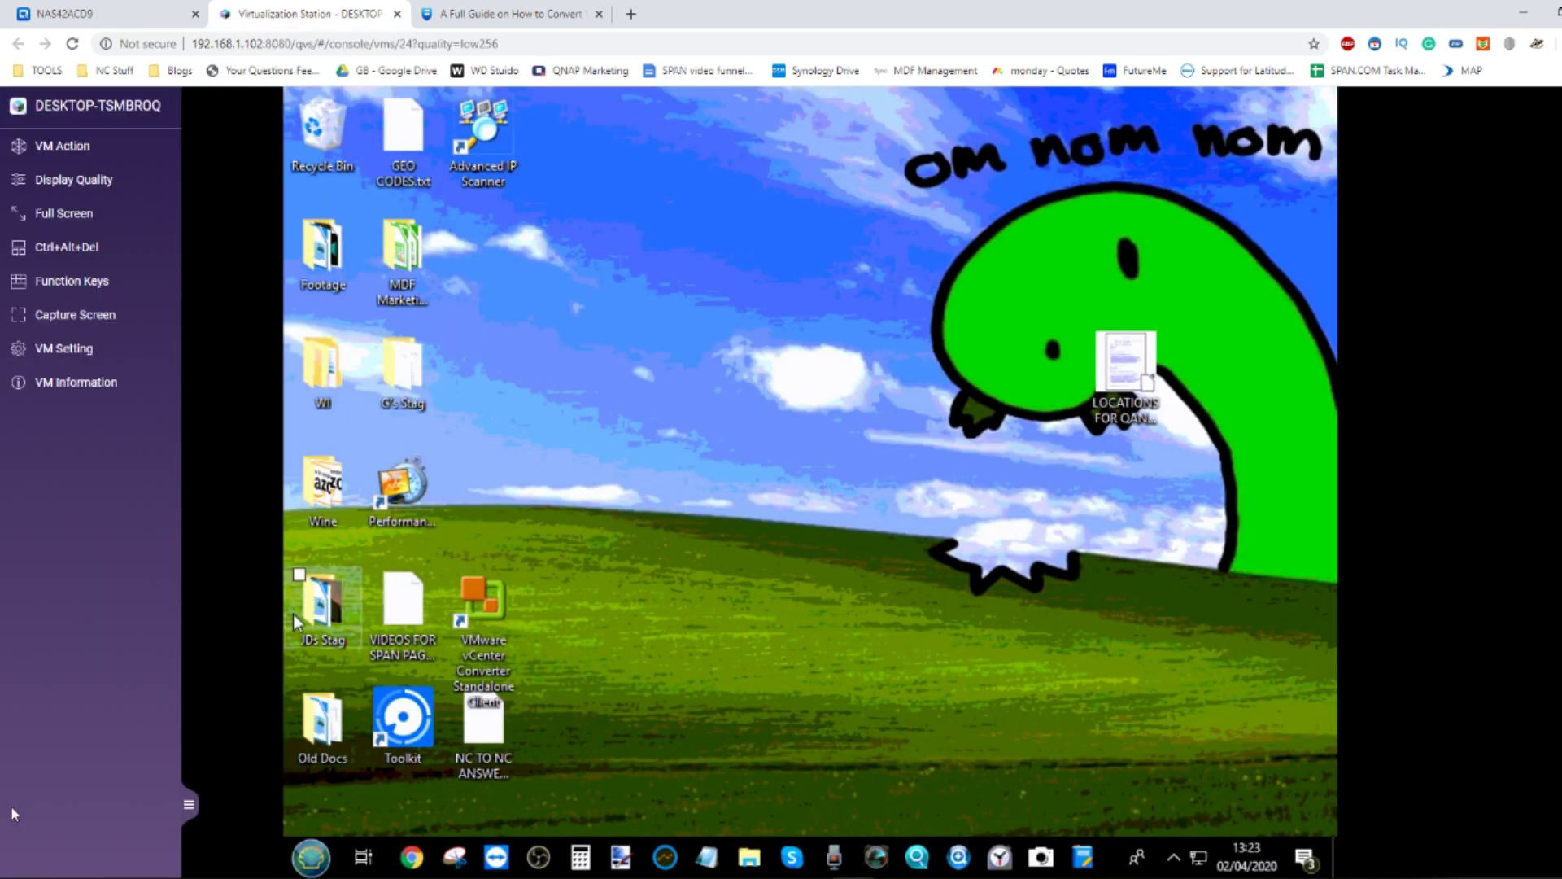
- Set the console's Display Quality to High (>20 Mbits) and confirm with Yes
mouse_move(79, 186)
mouse_move(157, 180)
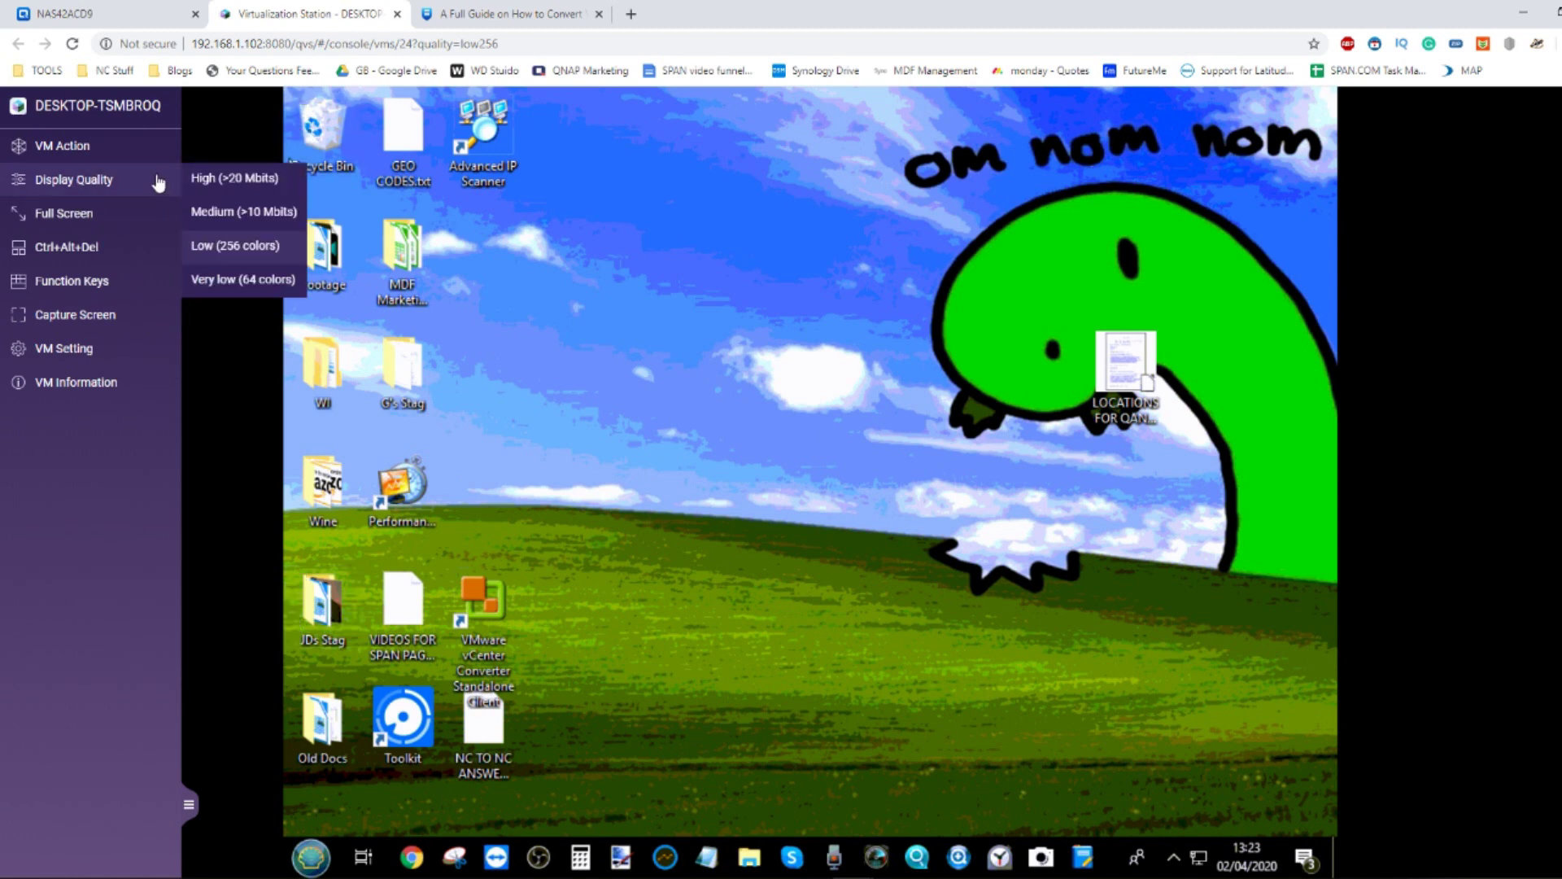
click(235, 178)
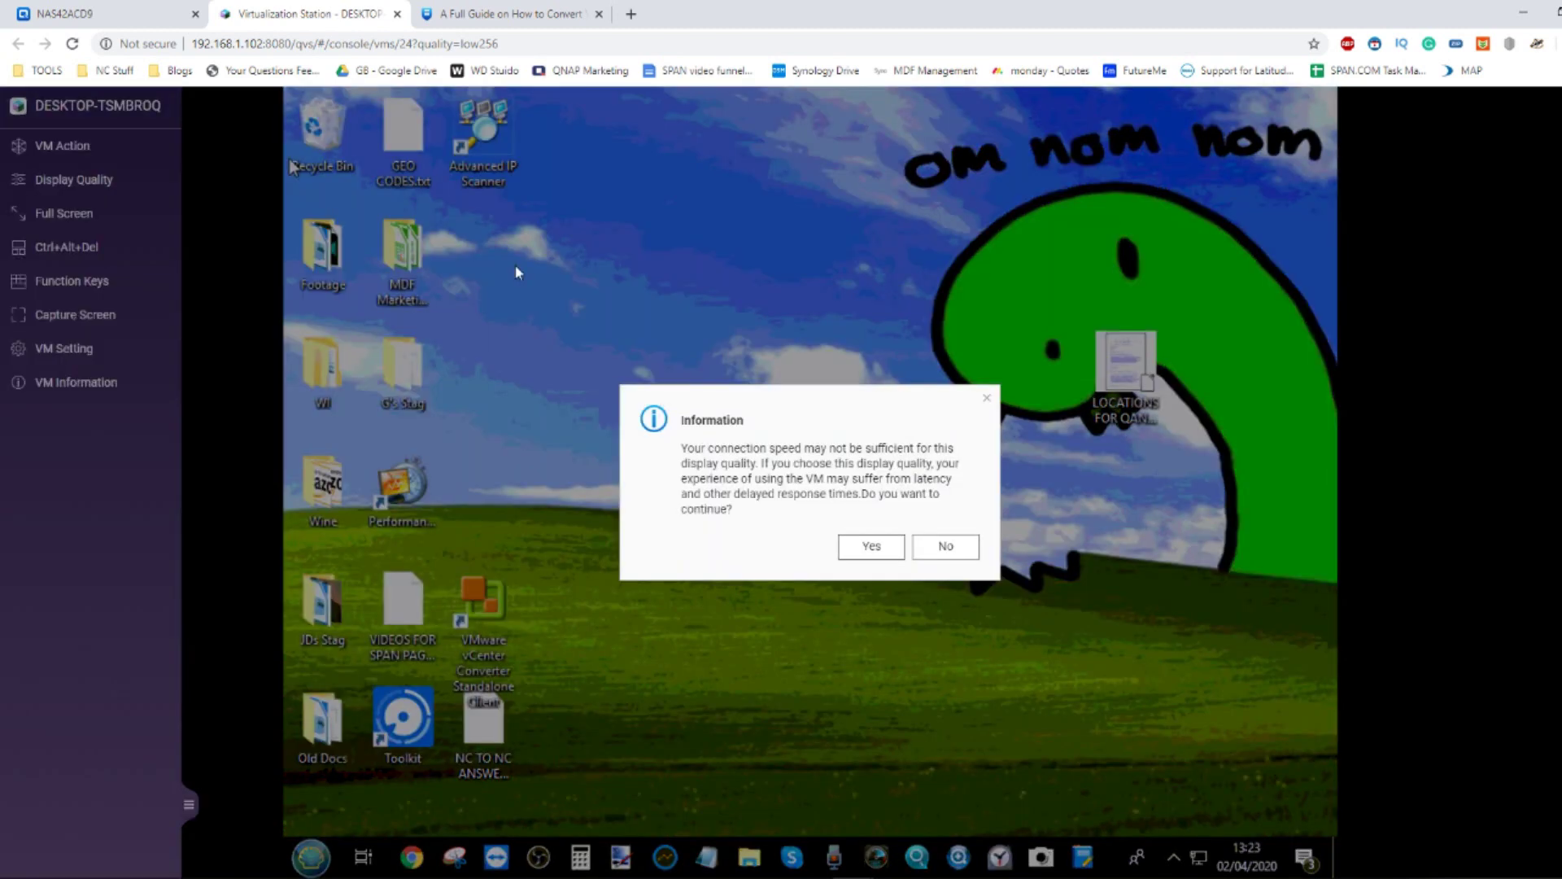
click(879, 549)
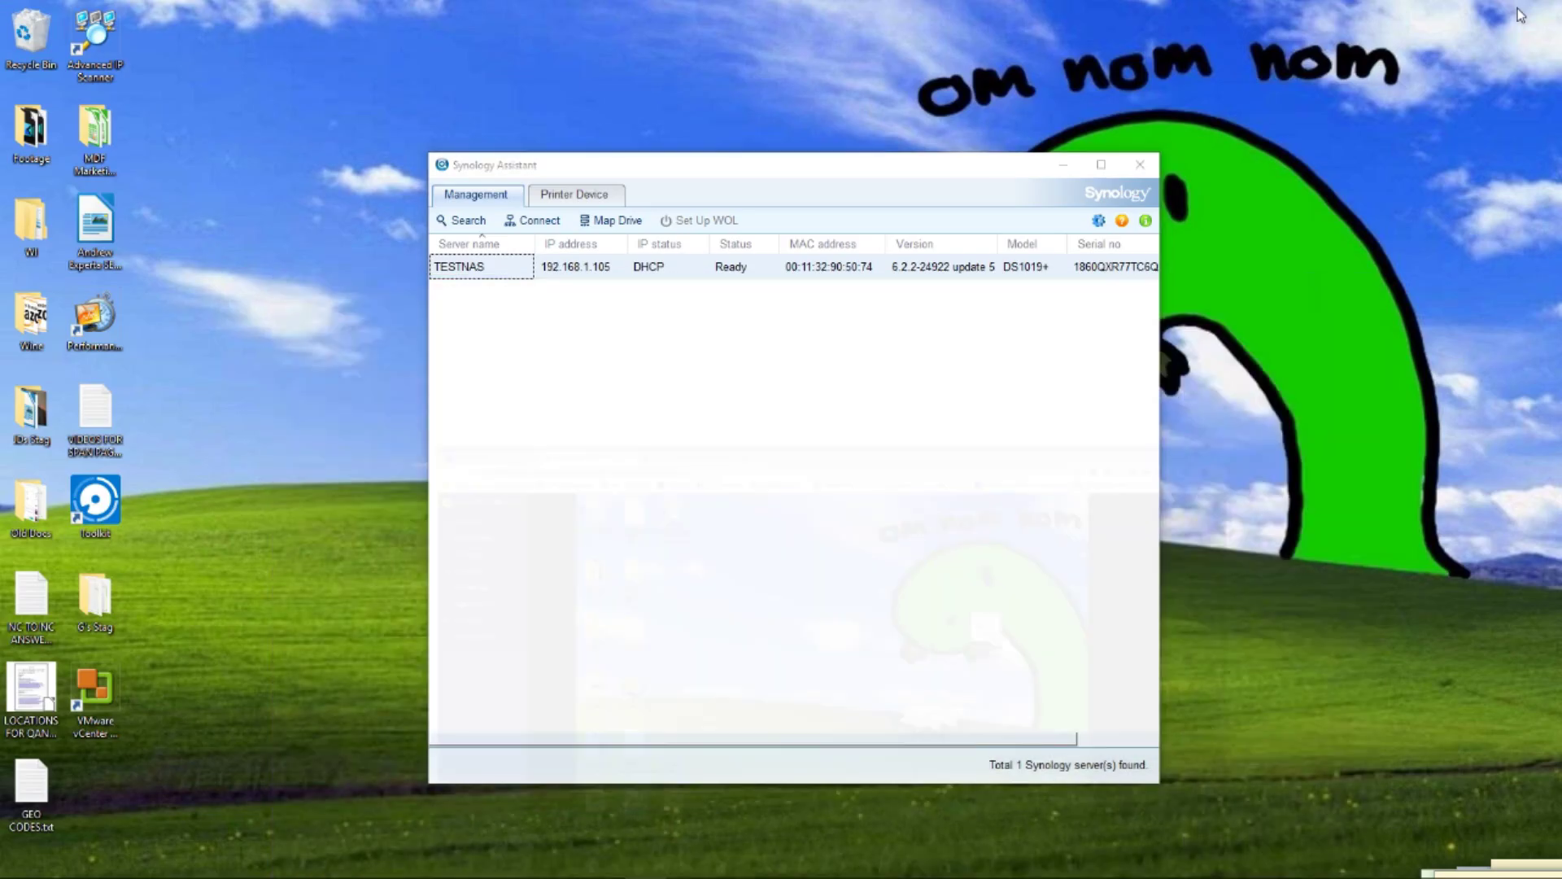
- Move Synology Assistant to the lower right and dock the restored console window on the right
drag(935, 175, 1283, 654)
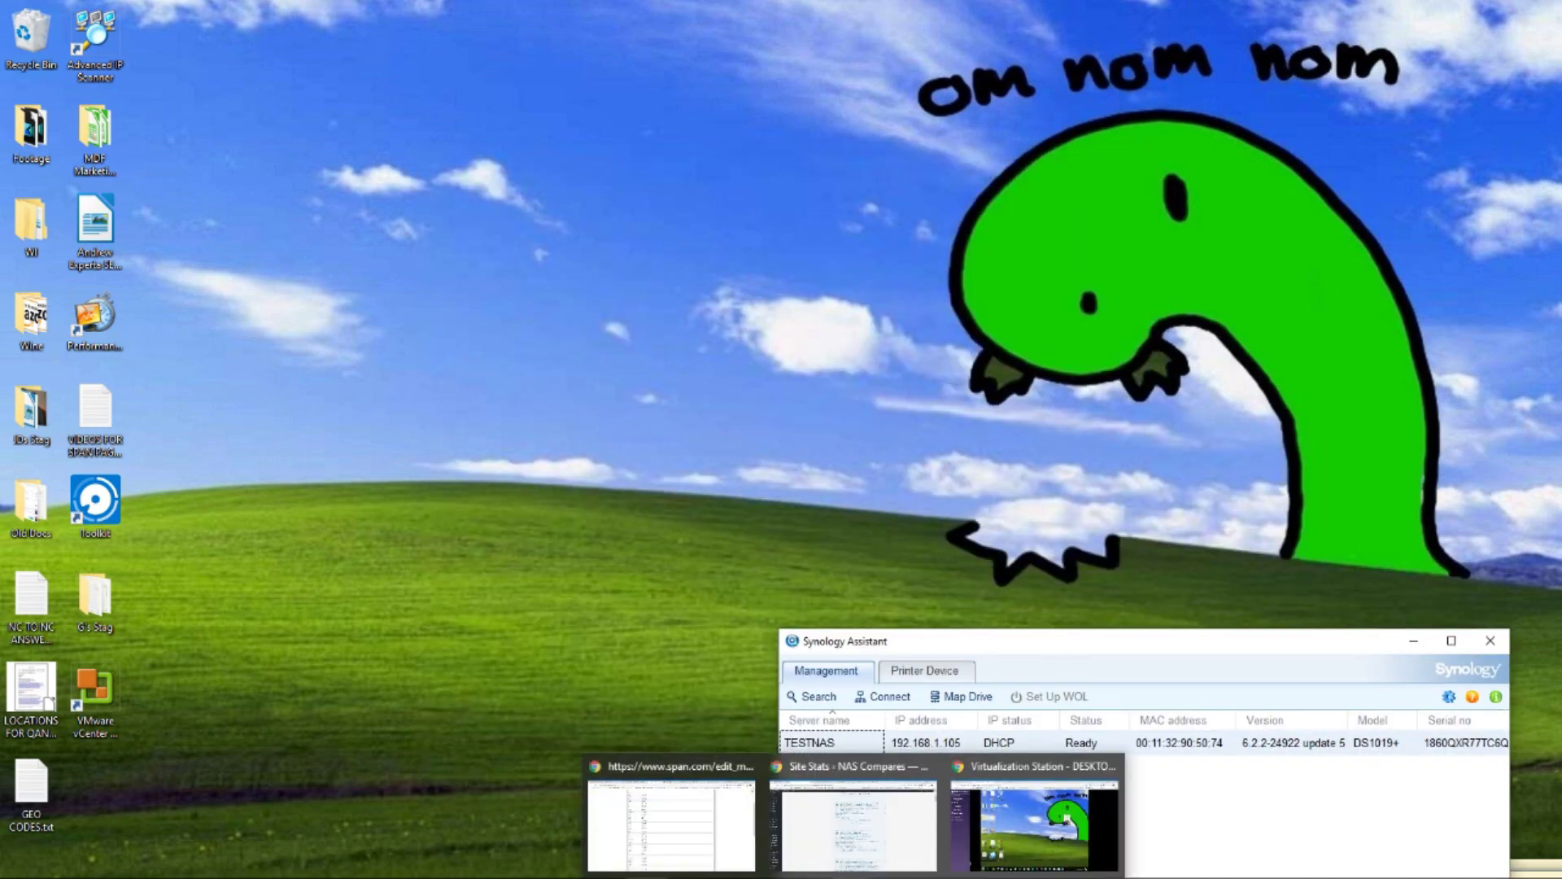
click(1035, 817)
click(1540, 17)
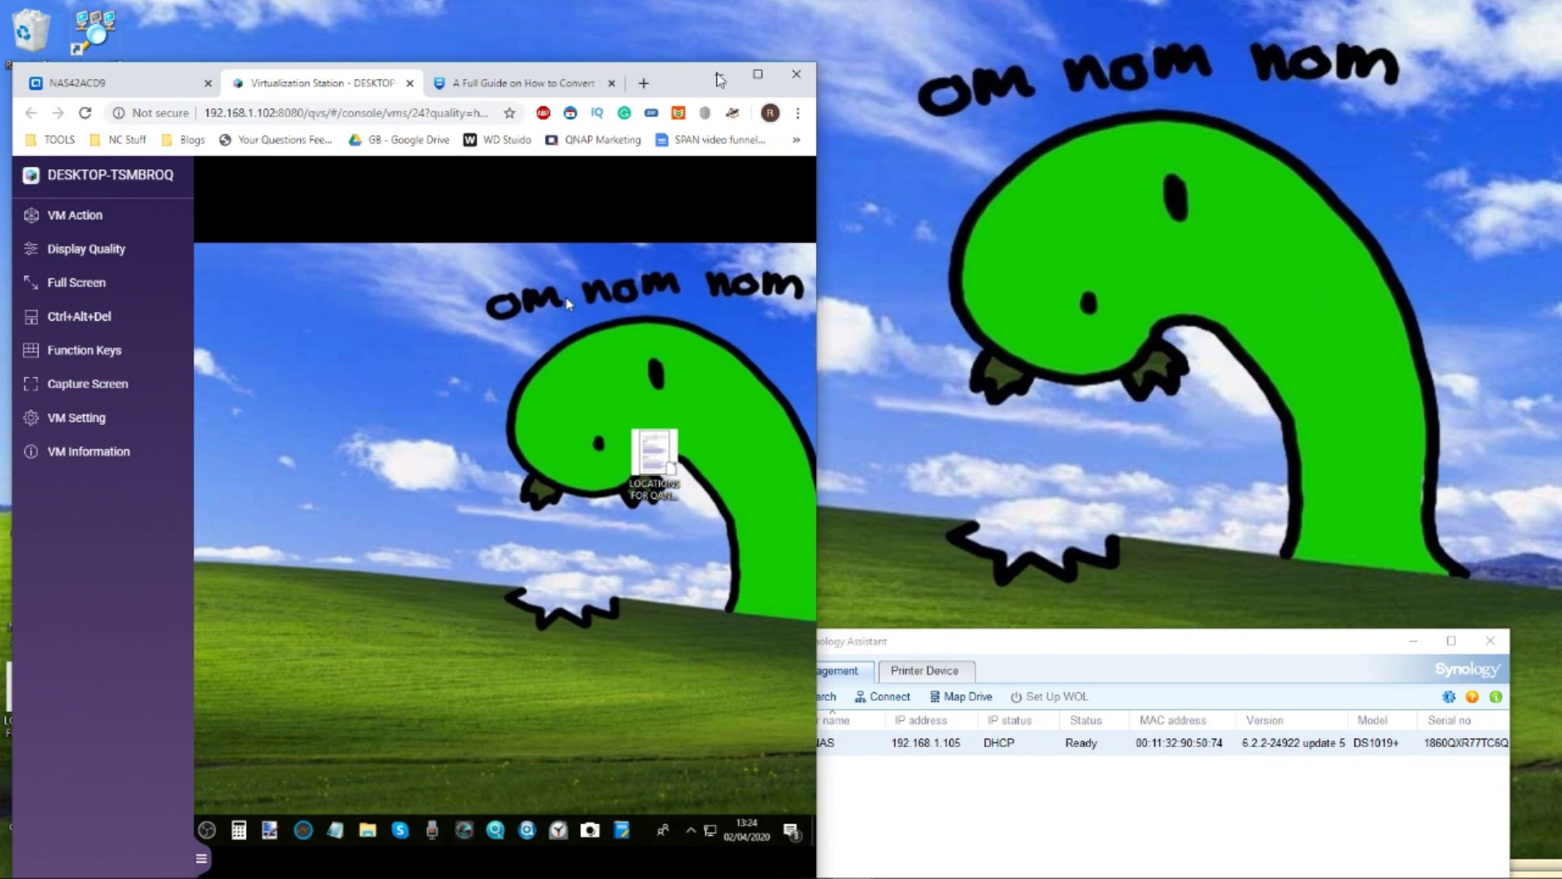
drag(720, 79, 1368, 64)
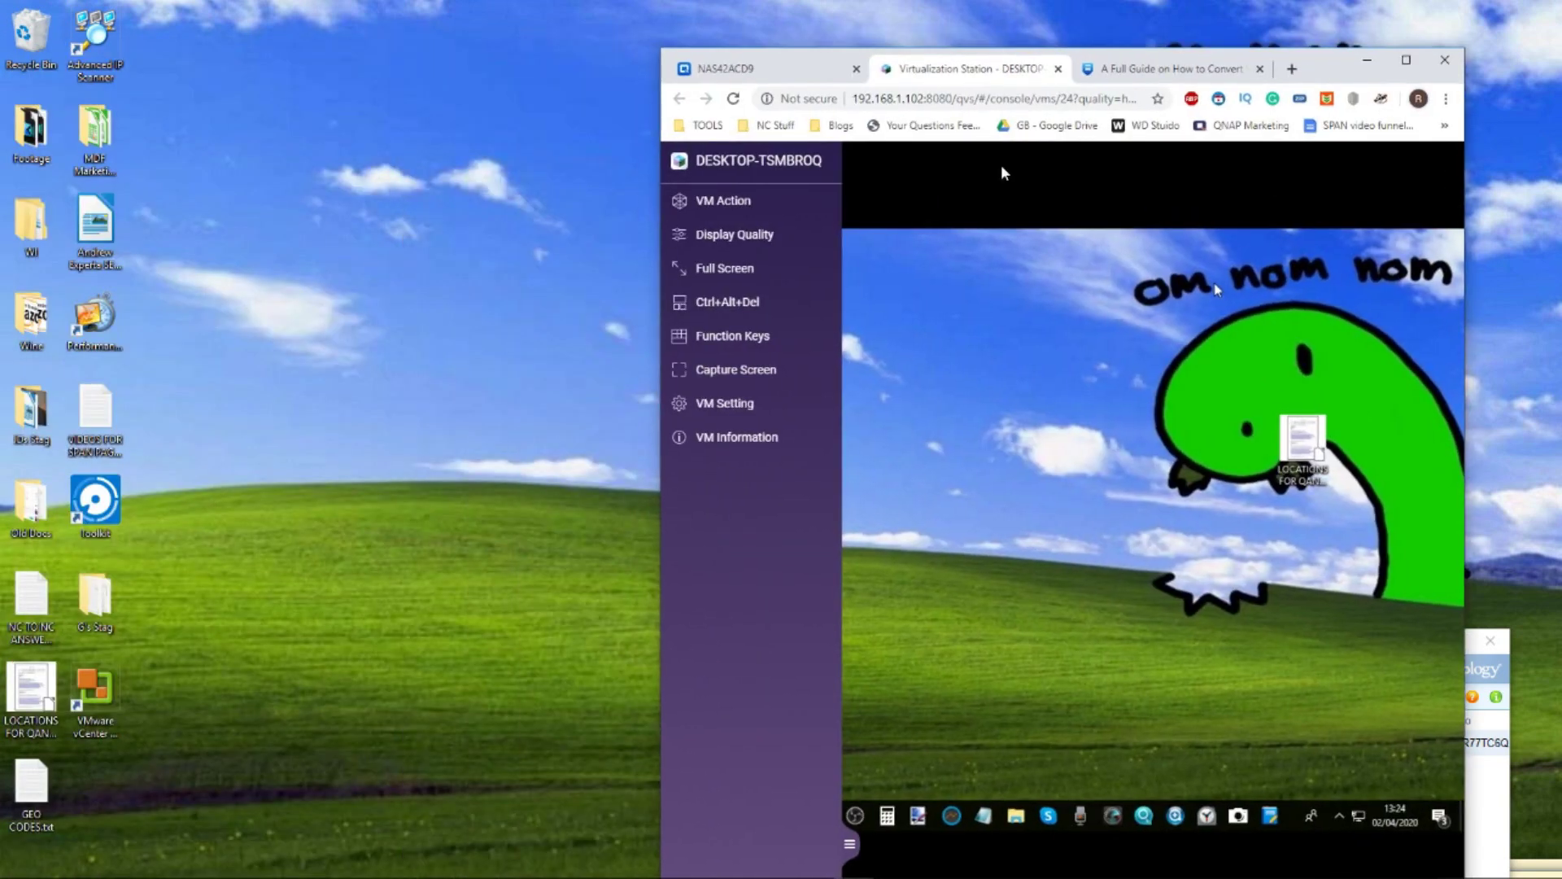
- Collapse the VM sidebar and open This PC from the guest's Start menu
click(849, 844)
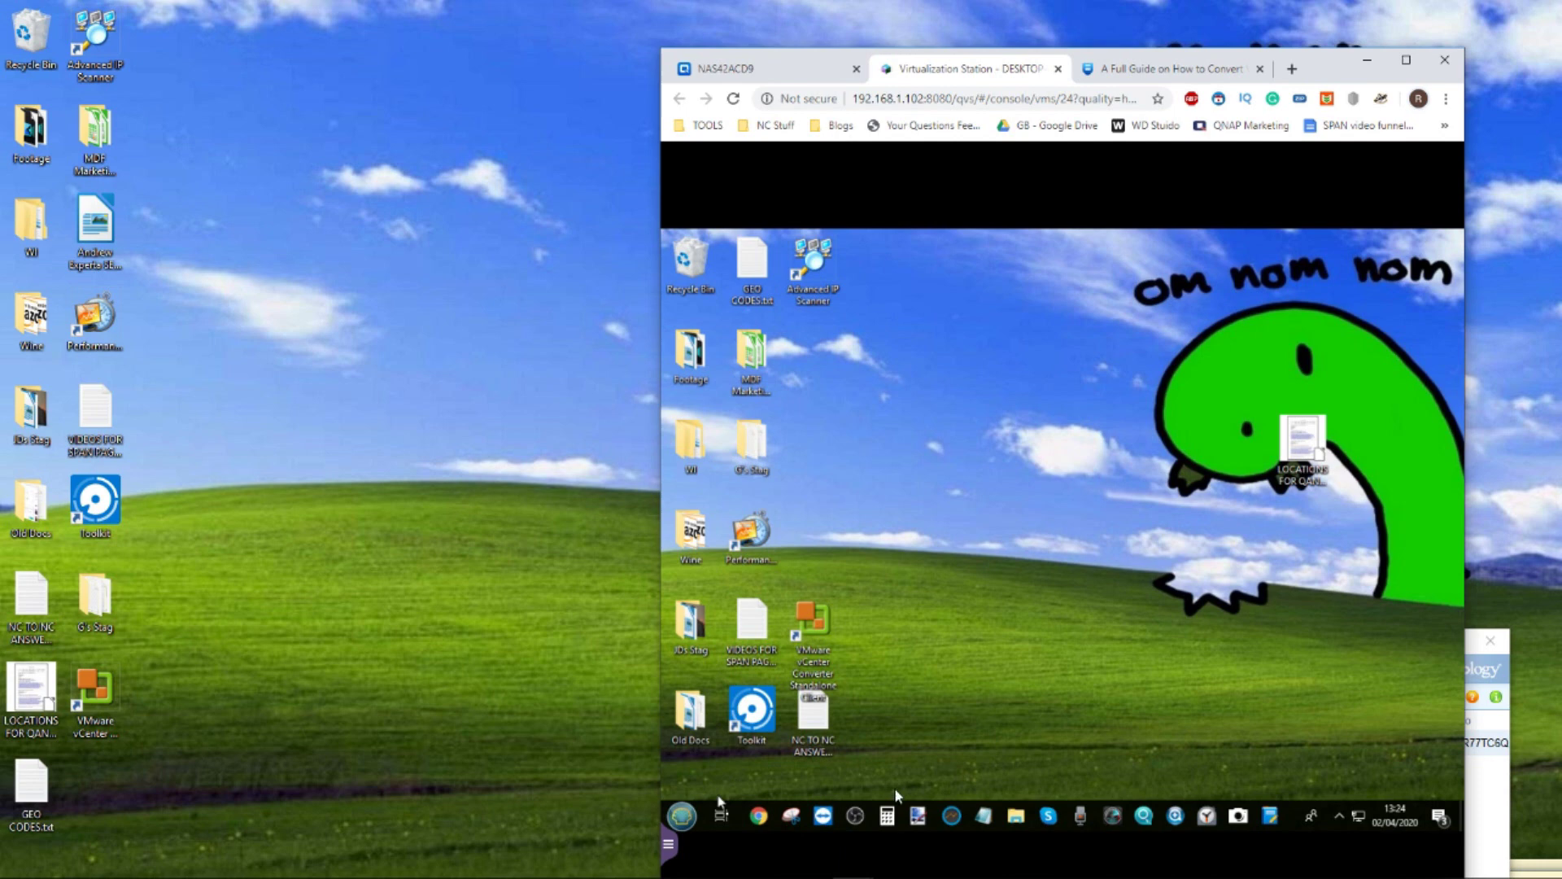
click(682, 815)
click(973, 454)
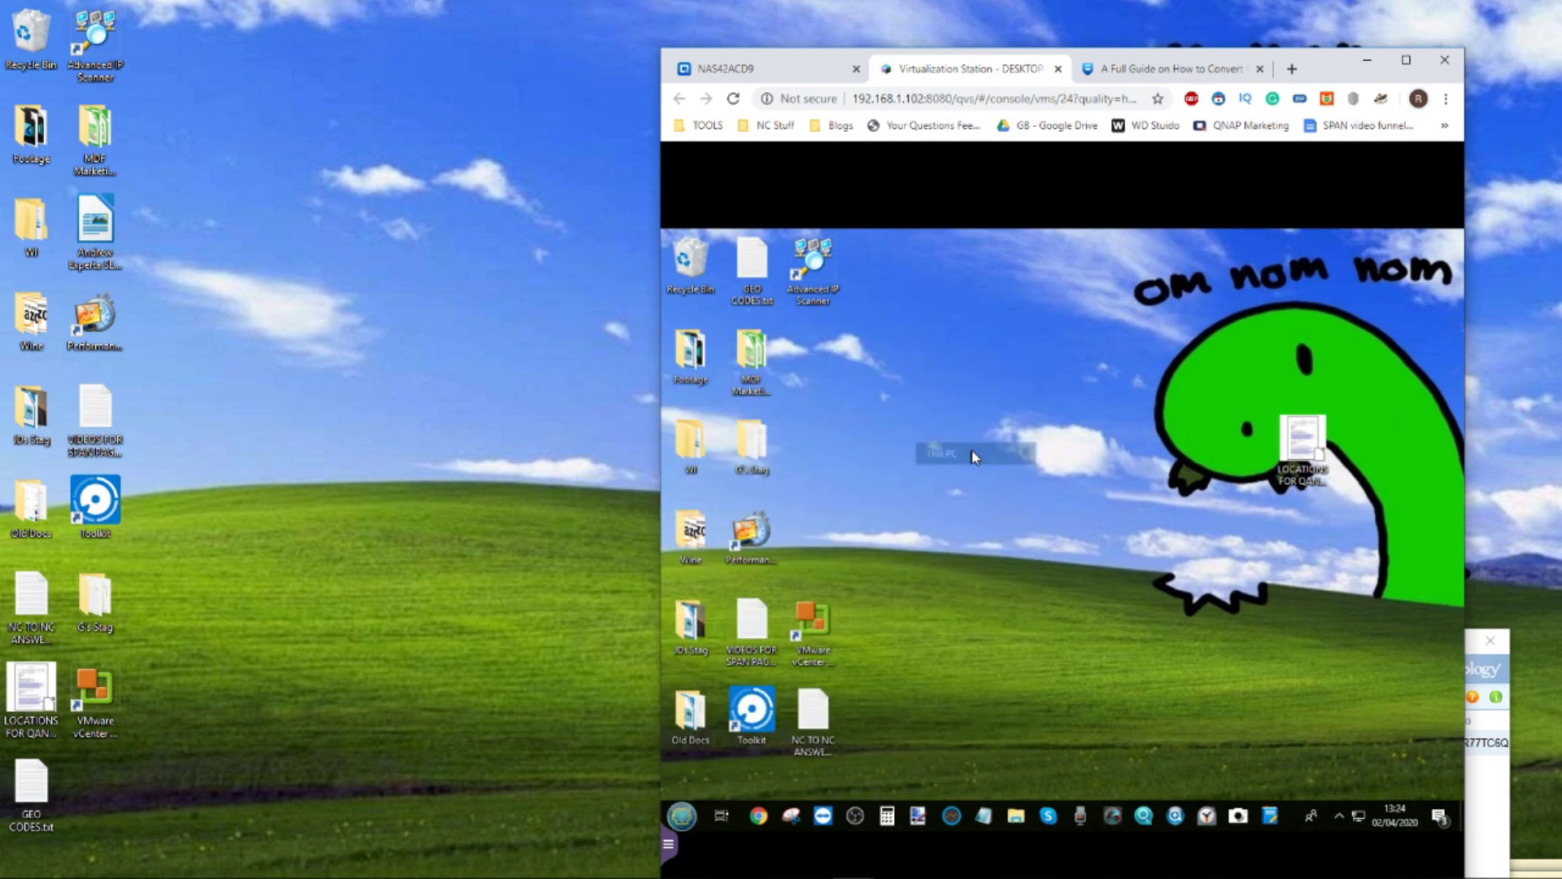
key(super)
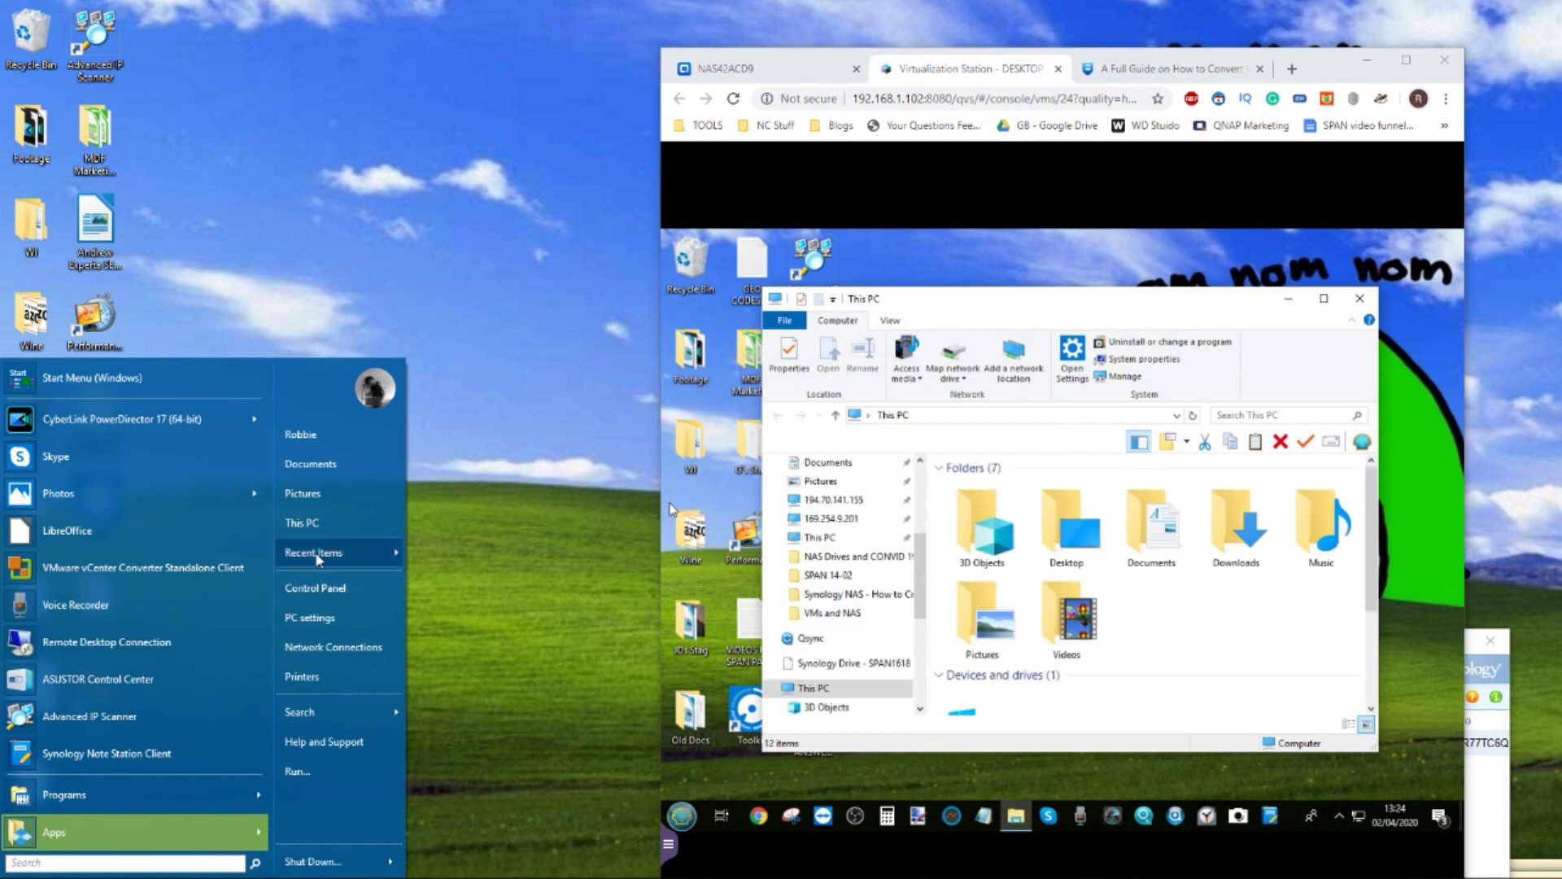
- Open the host PC's About page from This PC and move it to the left, showing 16 GB RAM
click(334, 525)
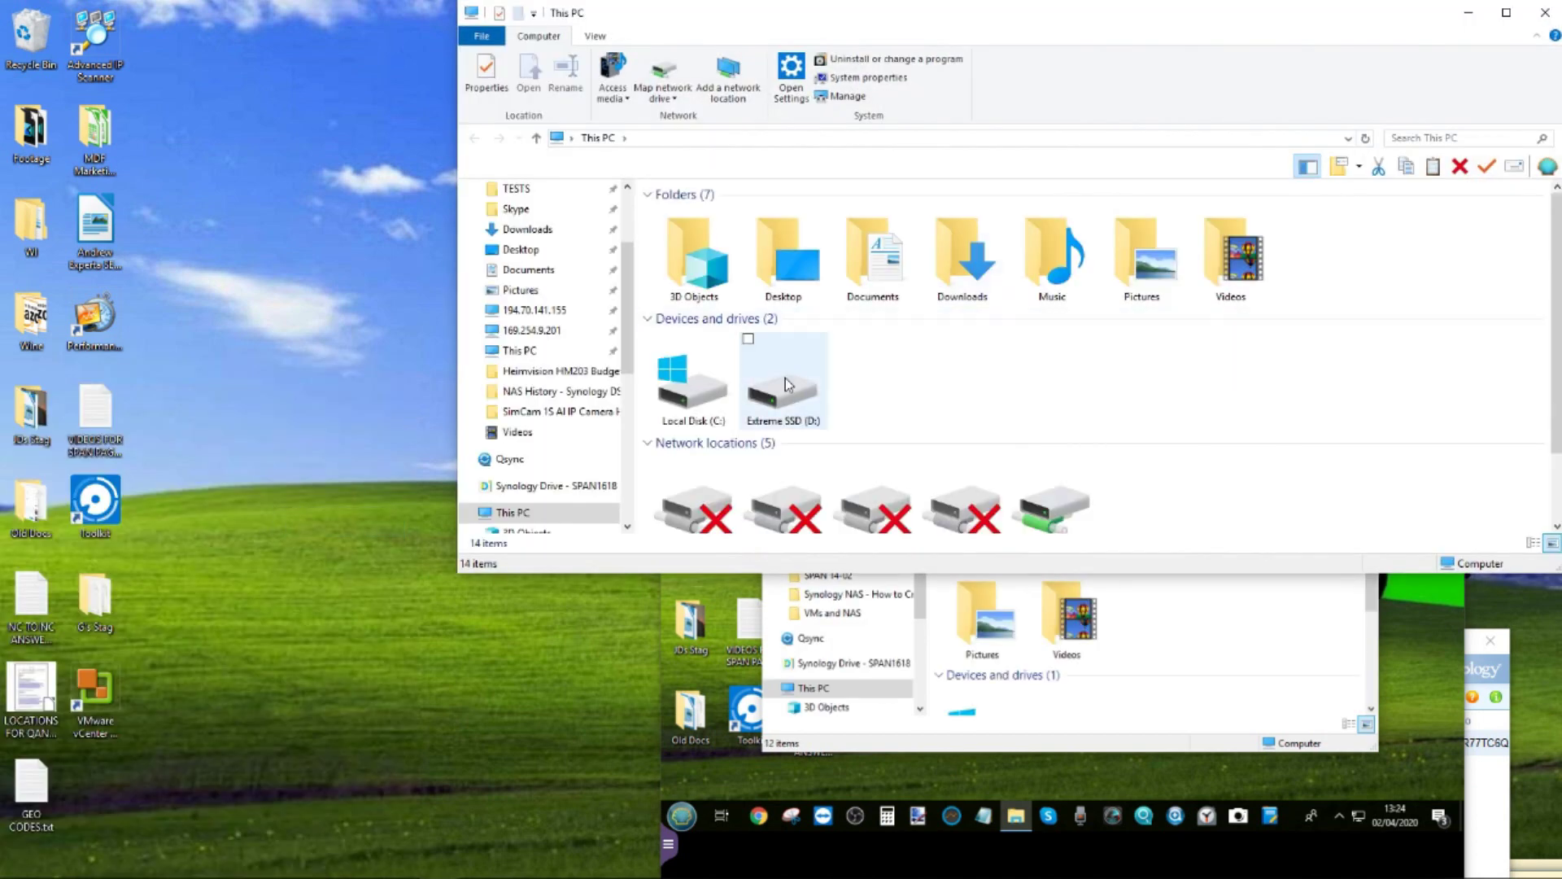
click(692, 383)
click(892, 79)
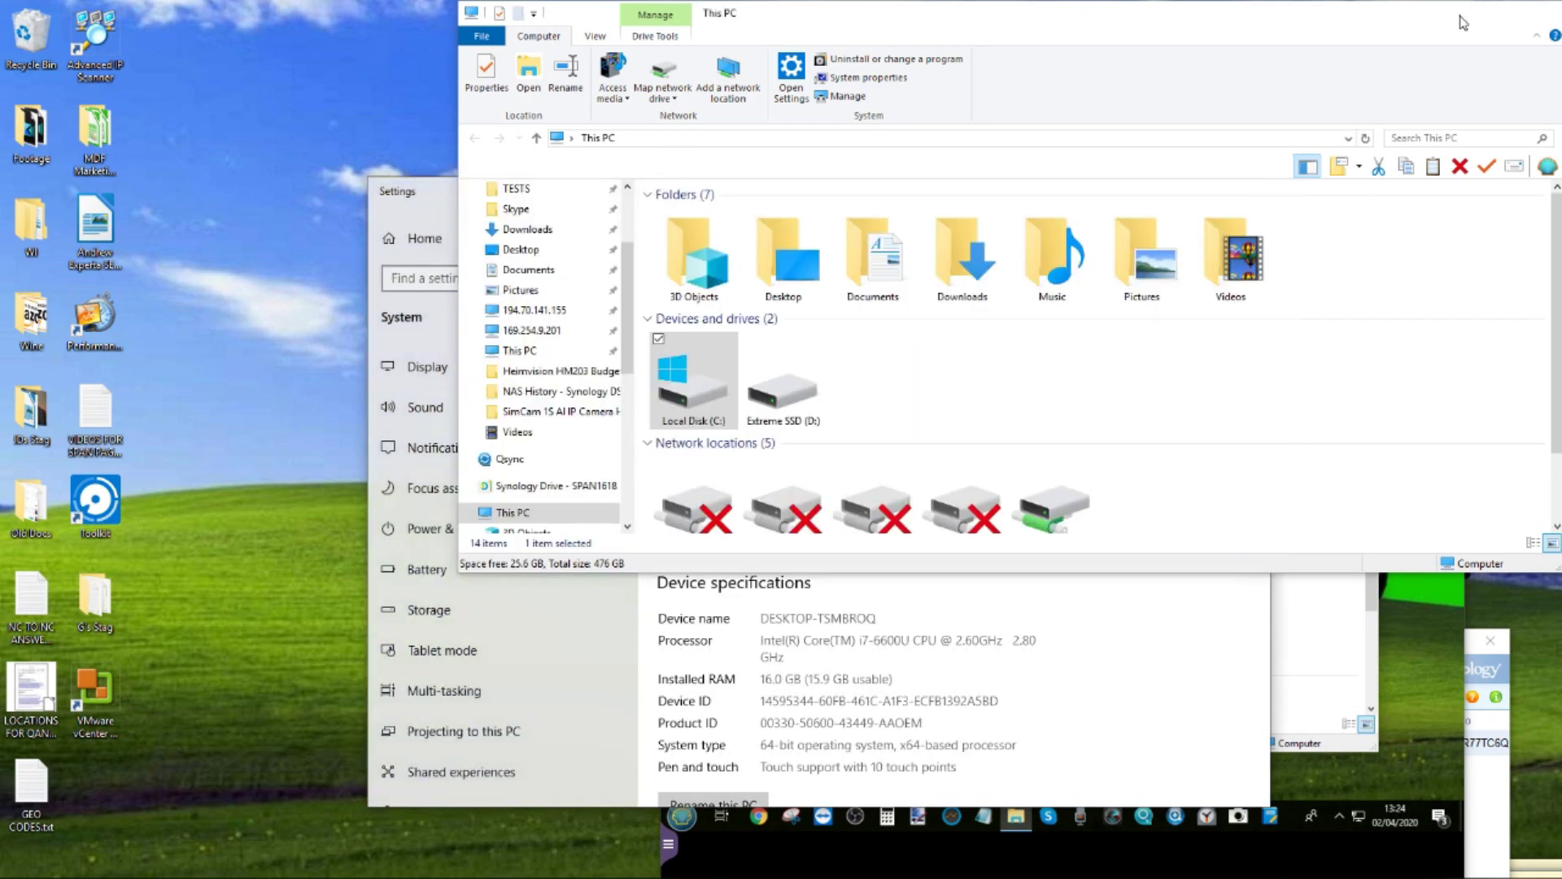
click(1470, 14)
drag(1019, 189, 561, 183)
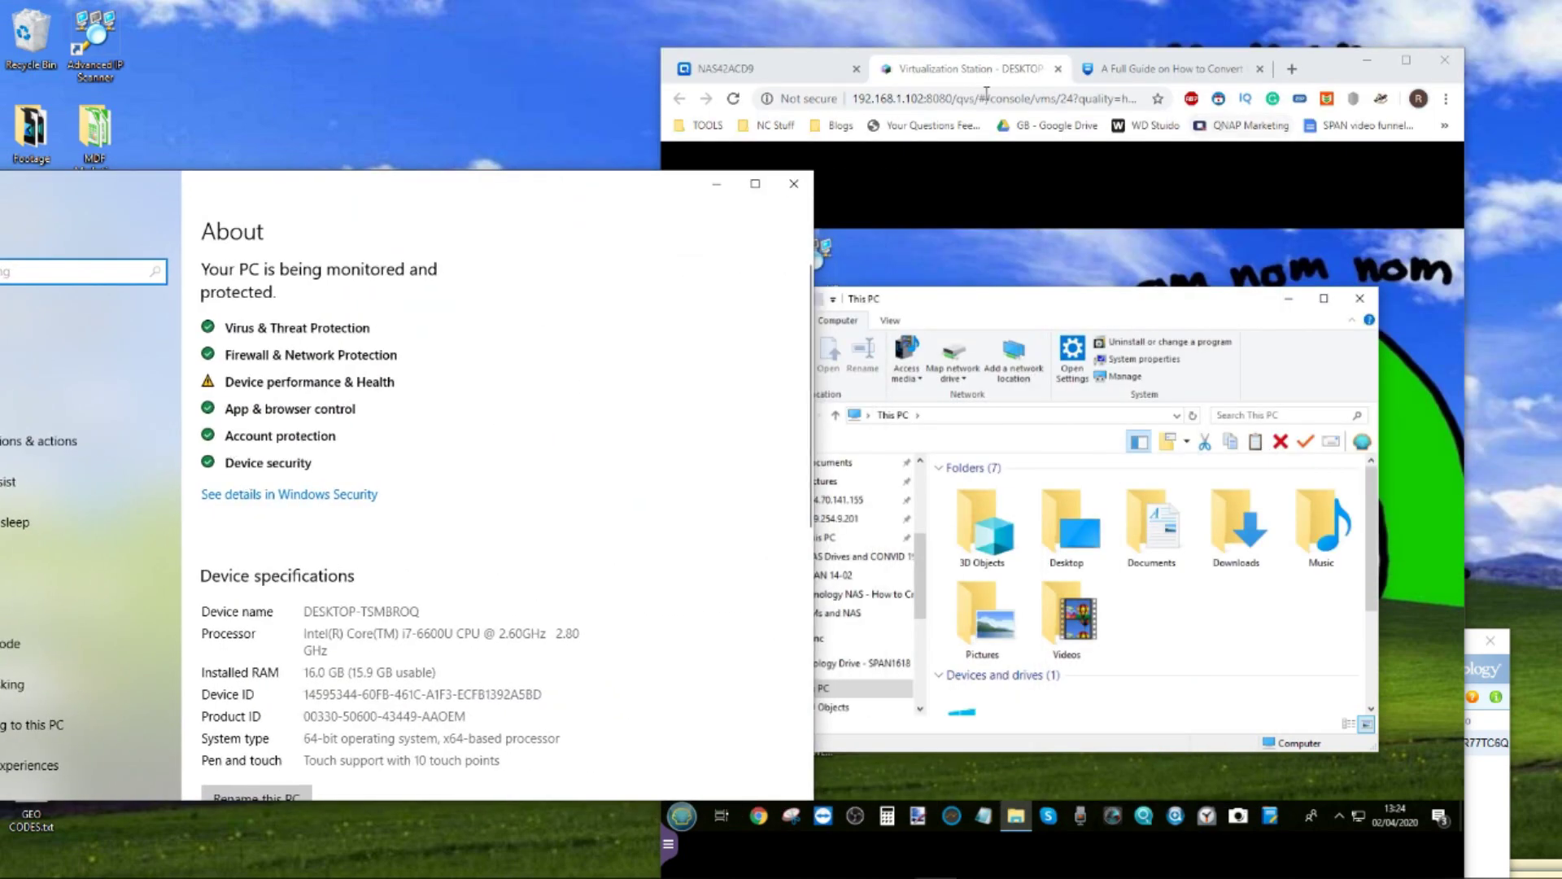
- Open the VM's About page, review its 2 GB RAM specifications, then close its Settings window
click(1085, 323)
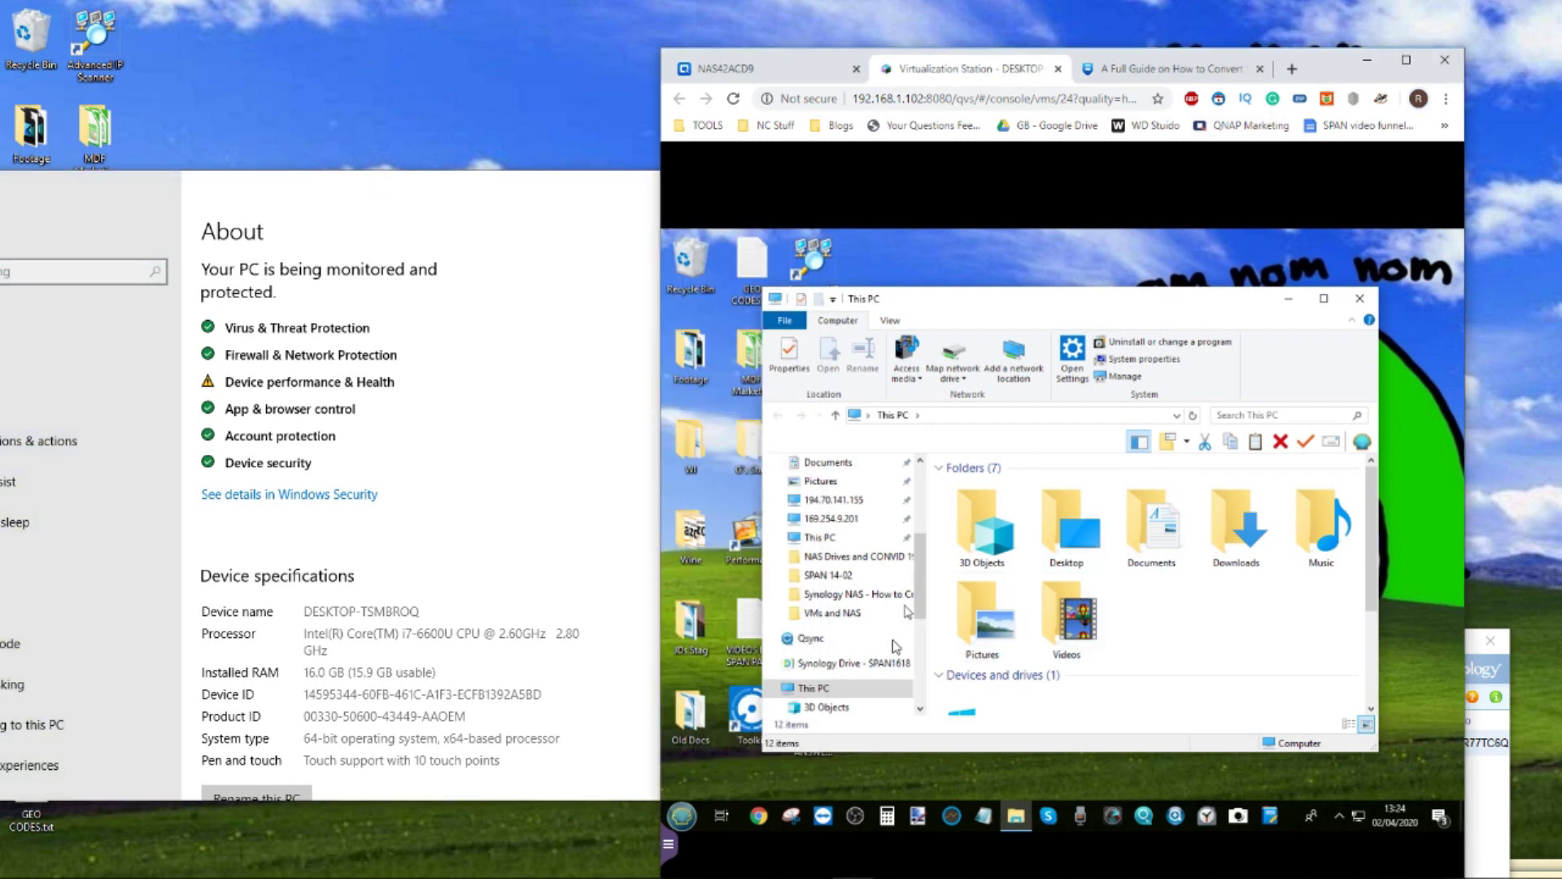
click(1139, 359)
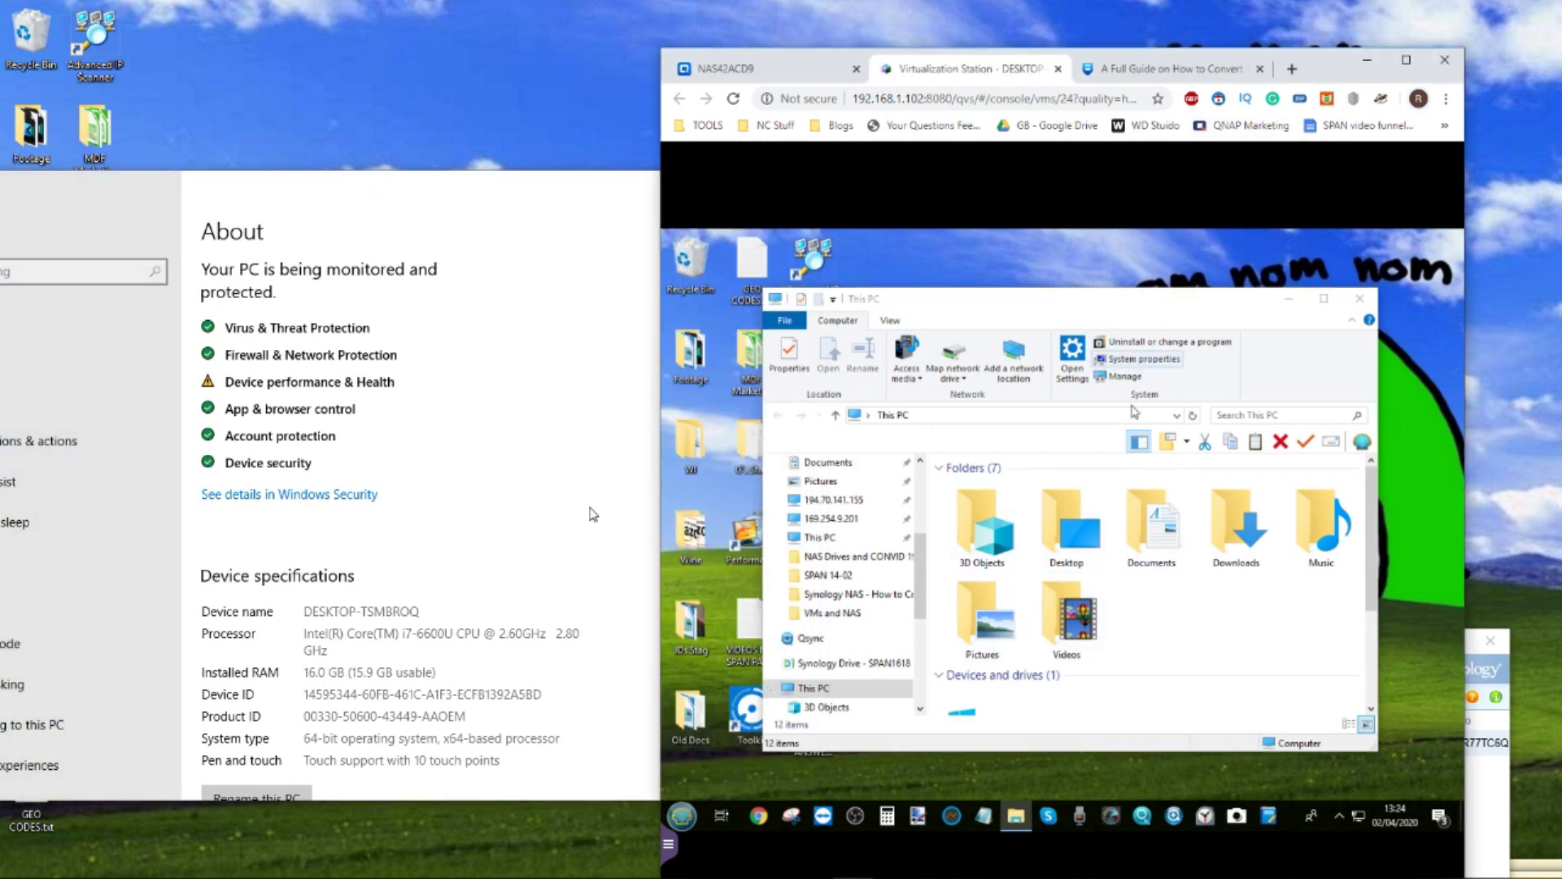
scroll(460, 564, down, 3)
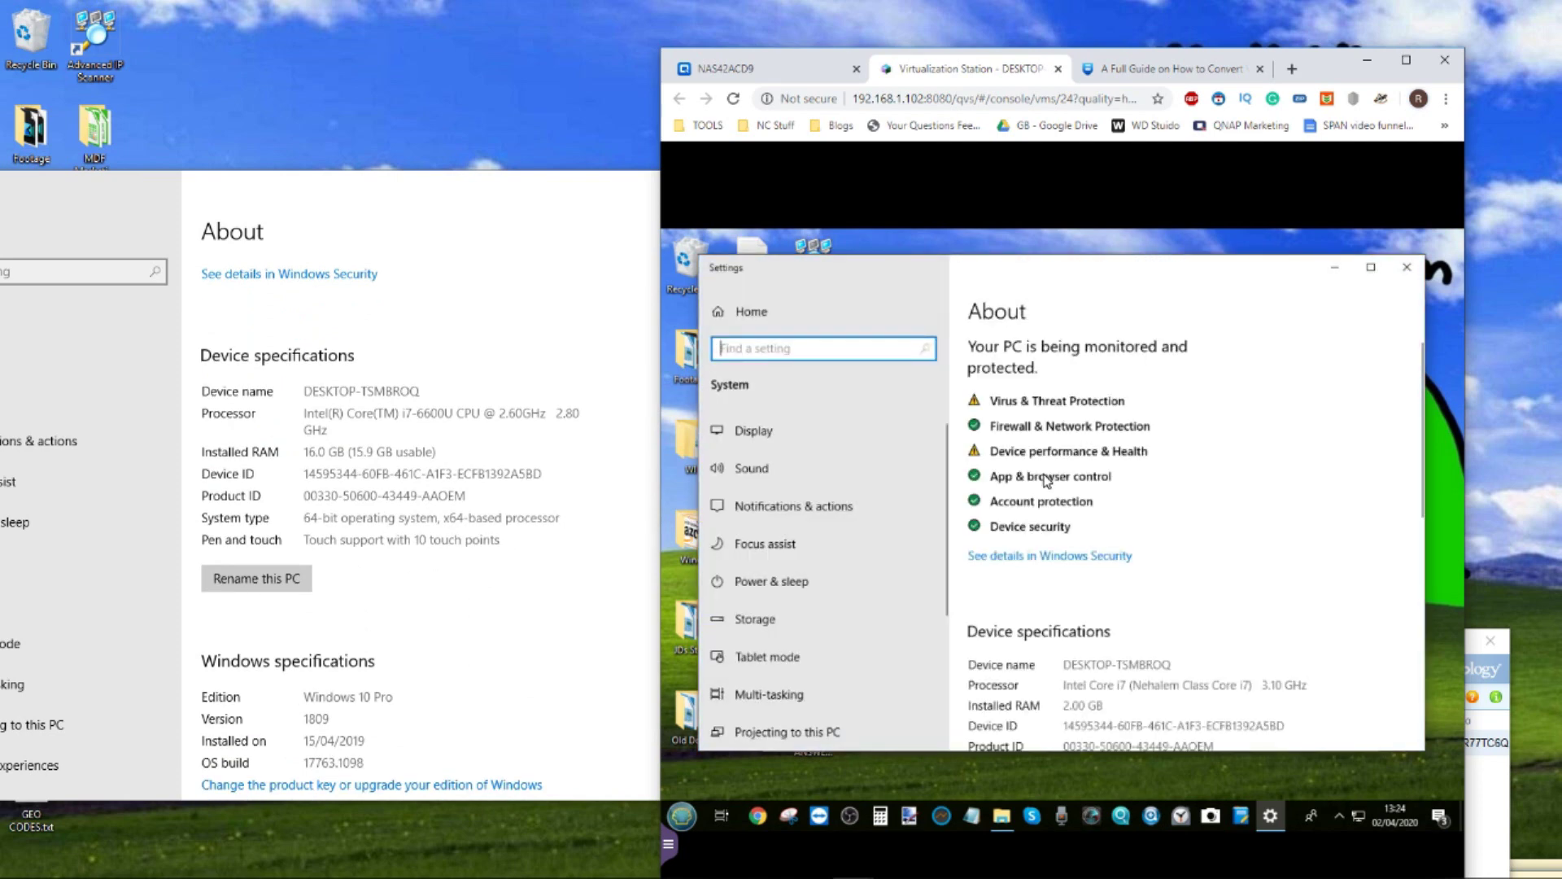
scroll(1046, 480, down, 5)
scroll(1047, 481, up, 10)
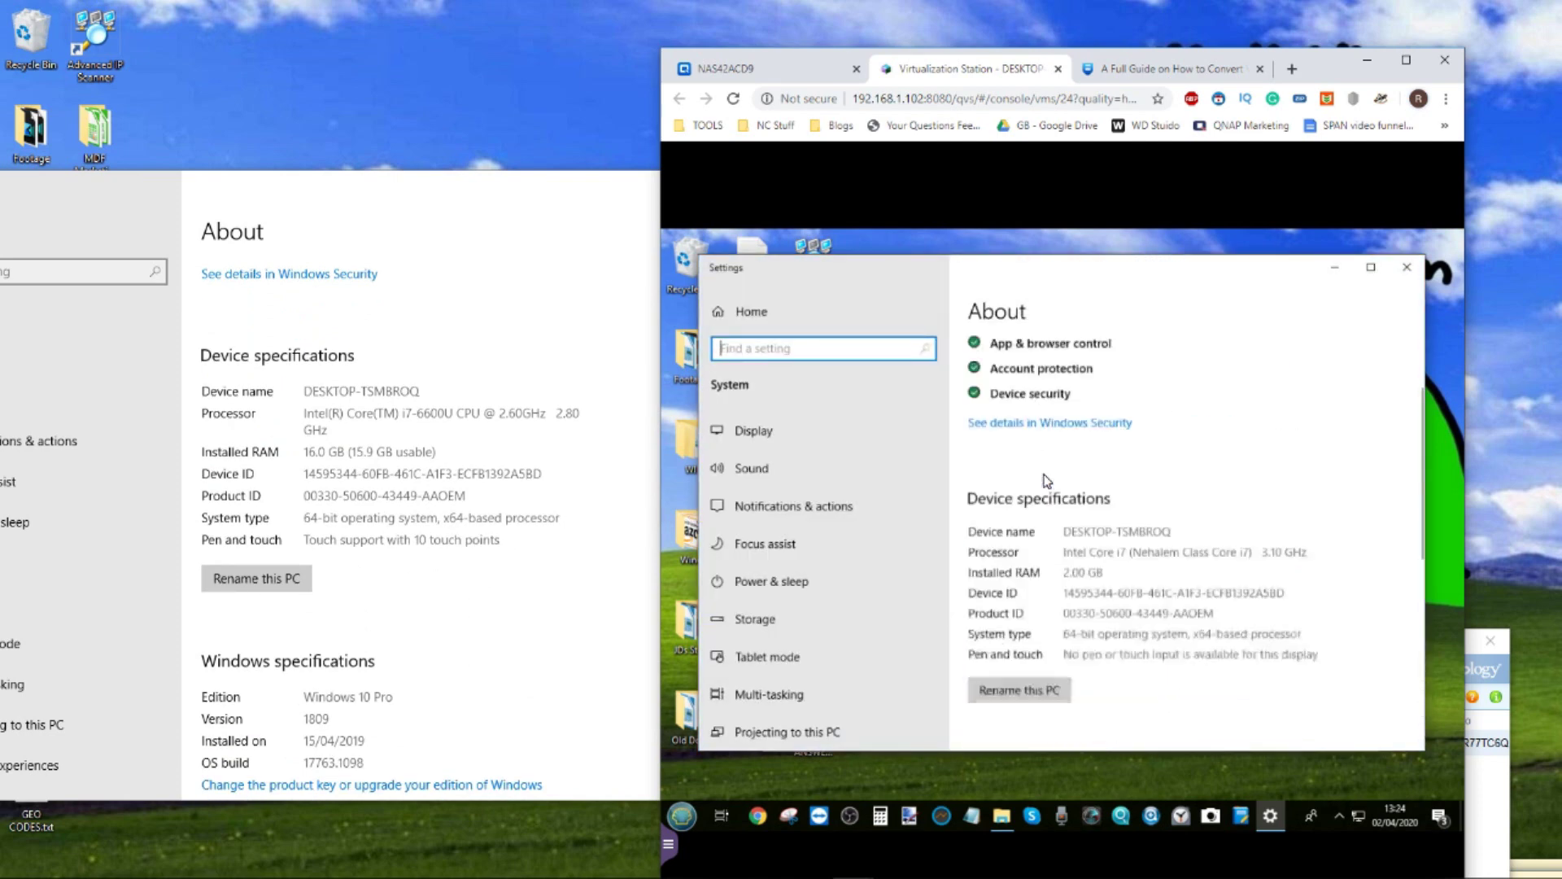
scroll(1143, 456, down, 3)
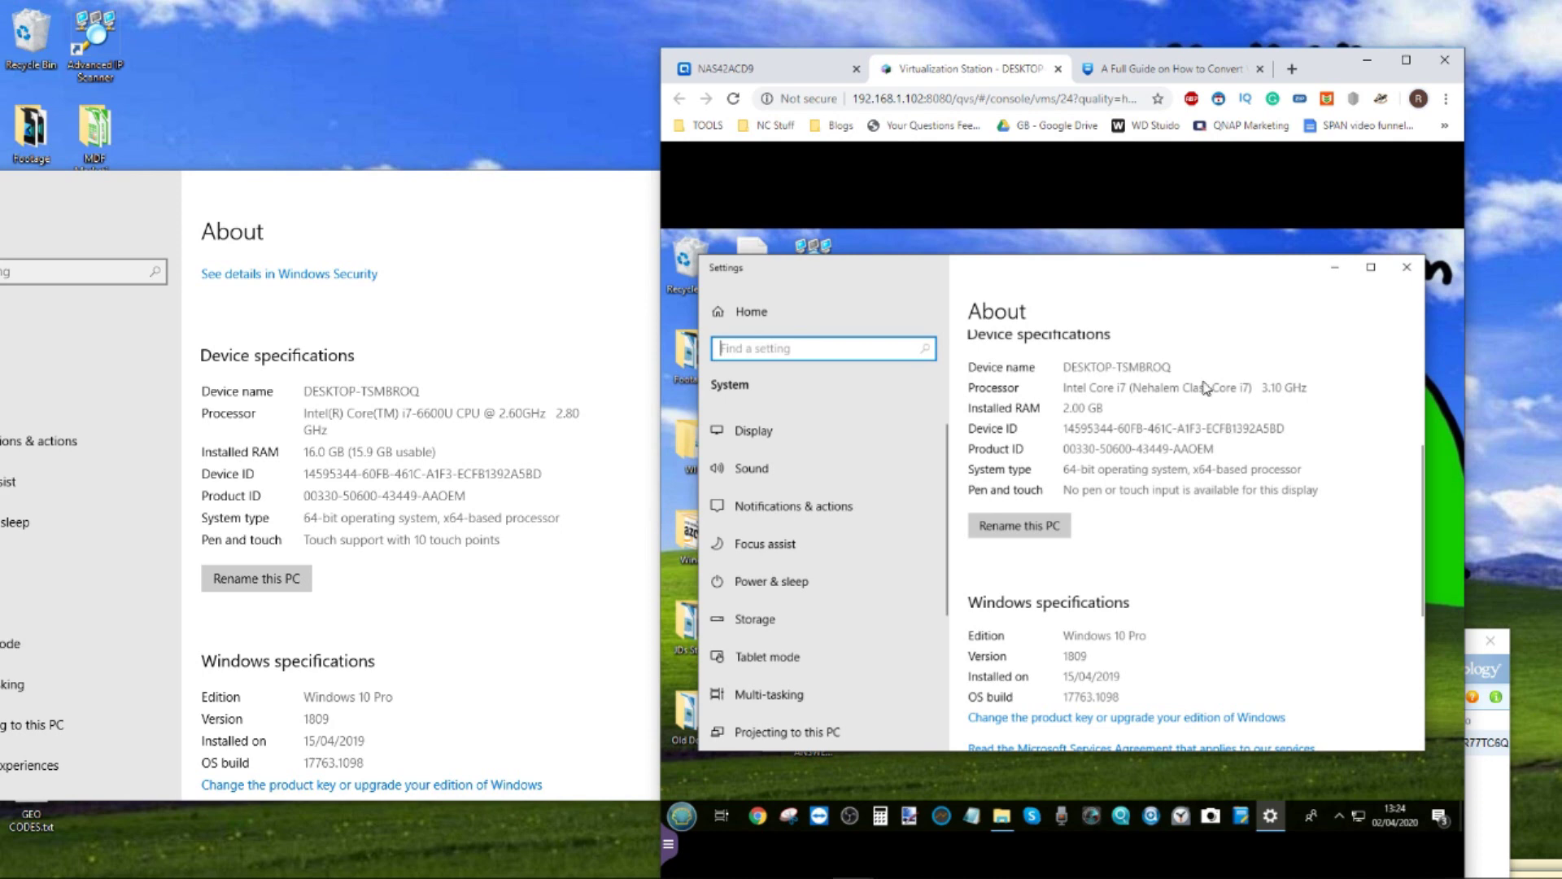
click(1406, 267)
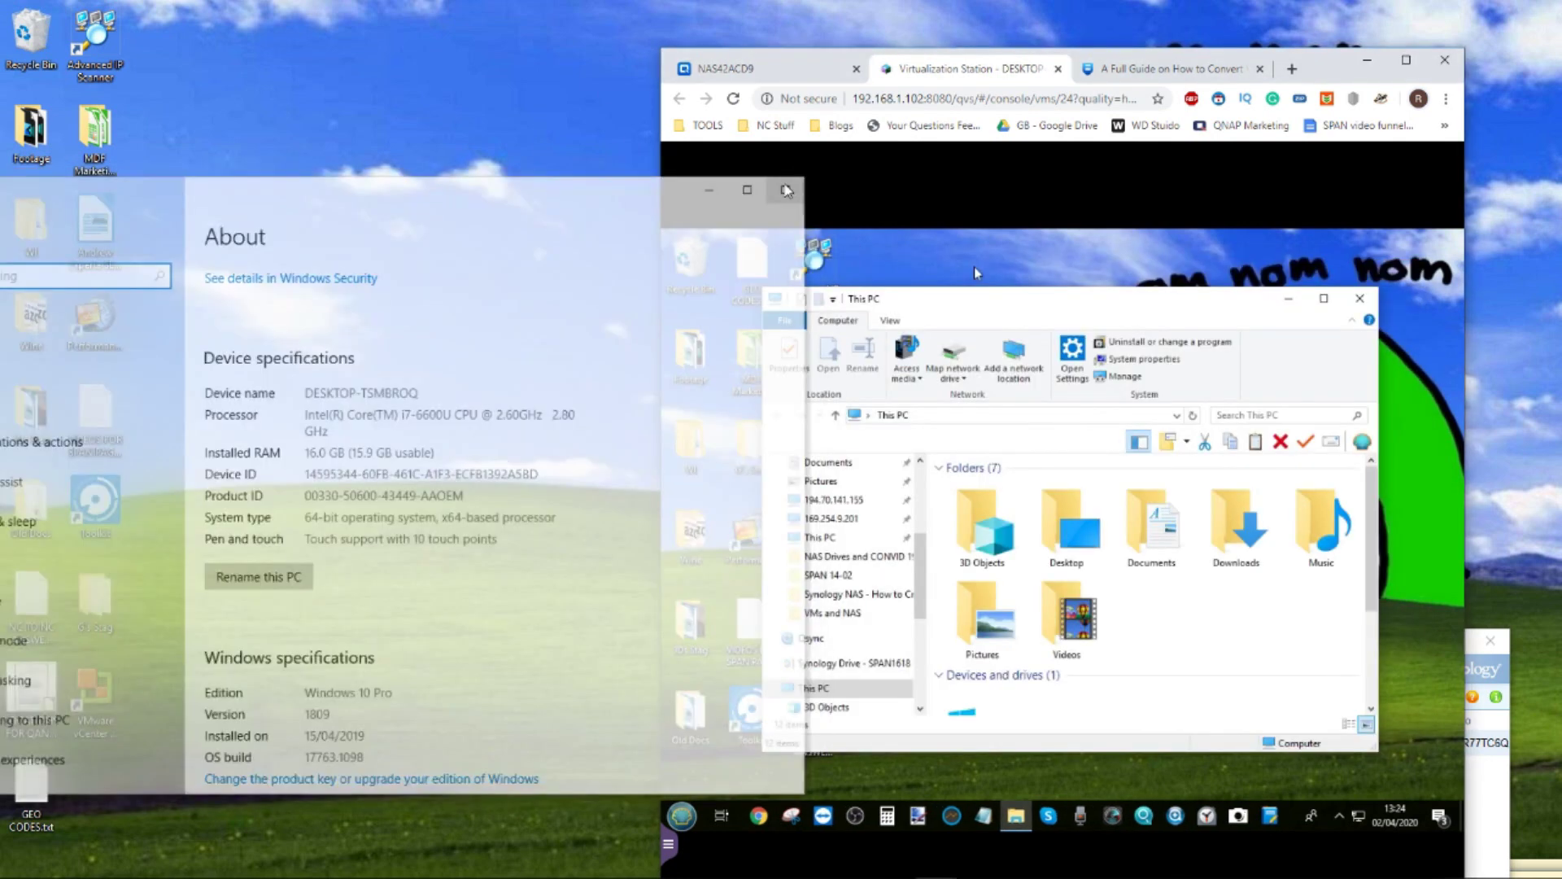
- Close the host's About window and maximise the VM console browser window
click(786, 189)
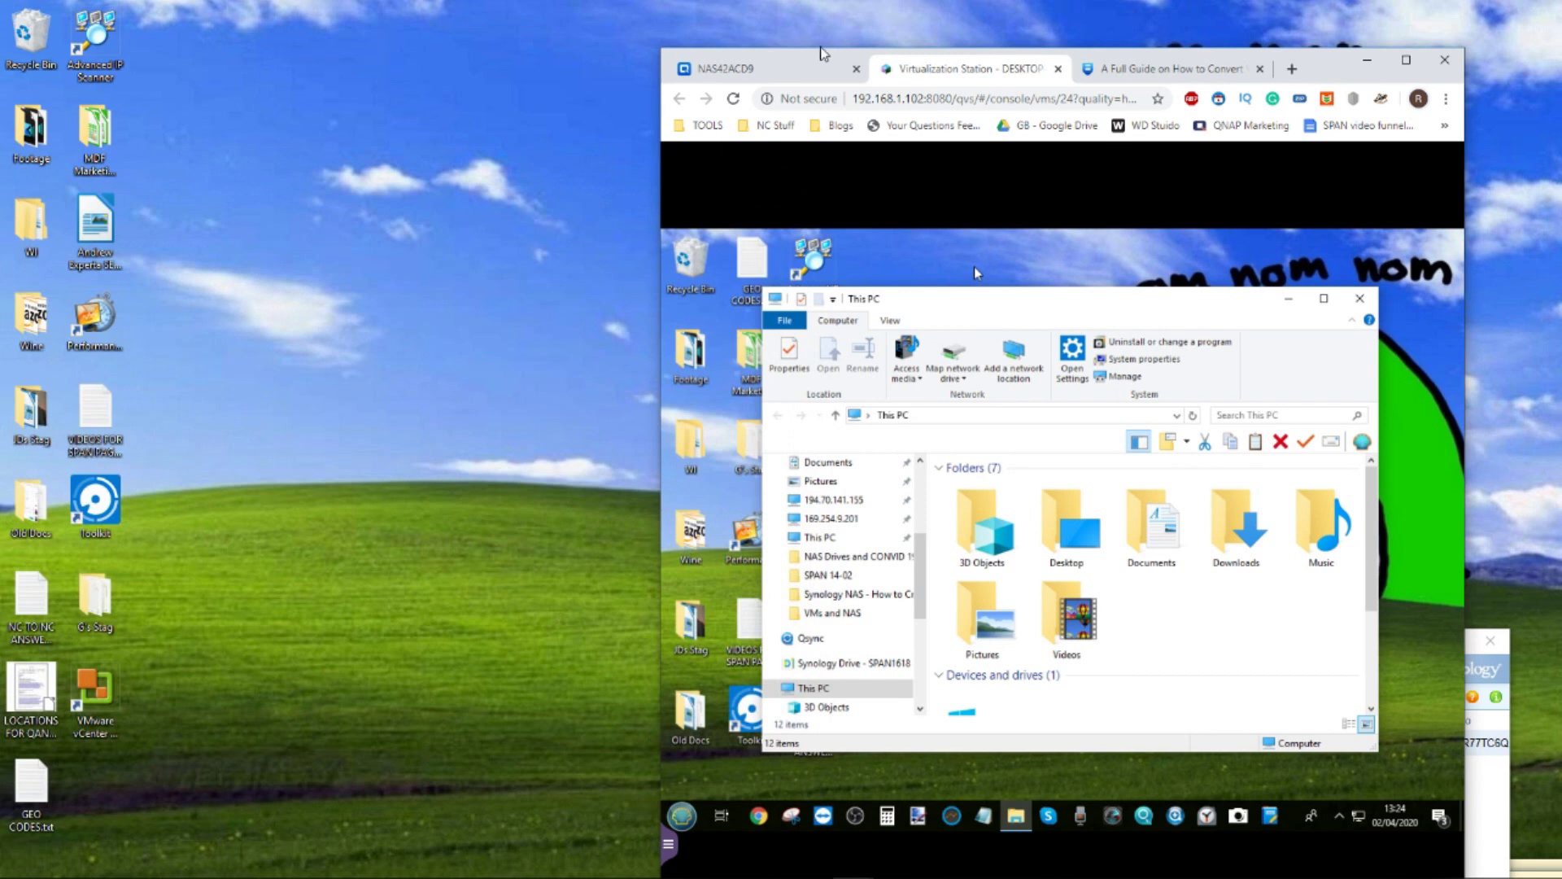
click(1404, 61)
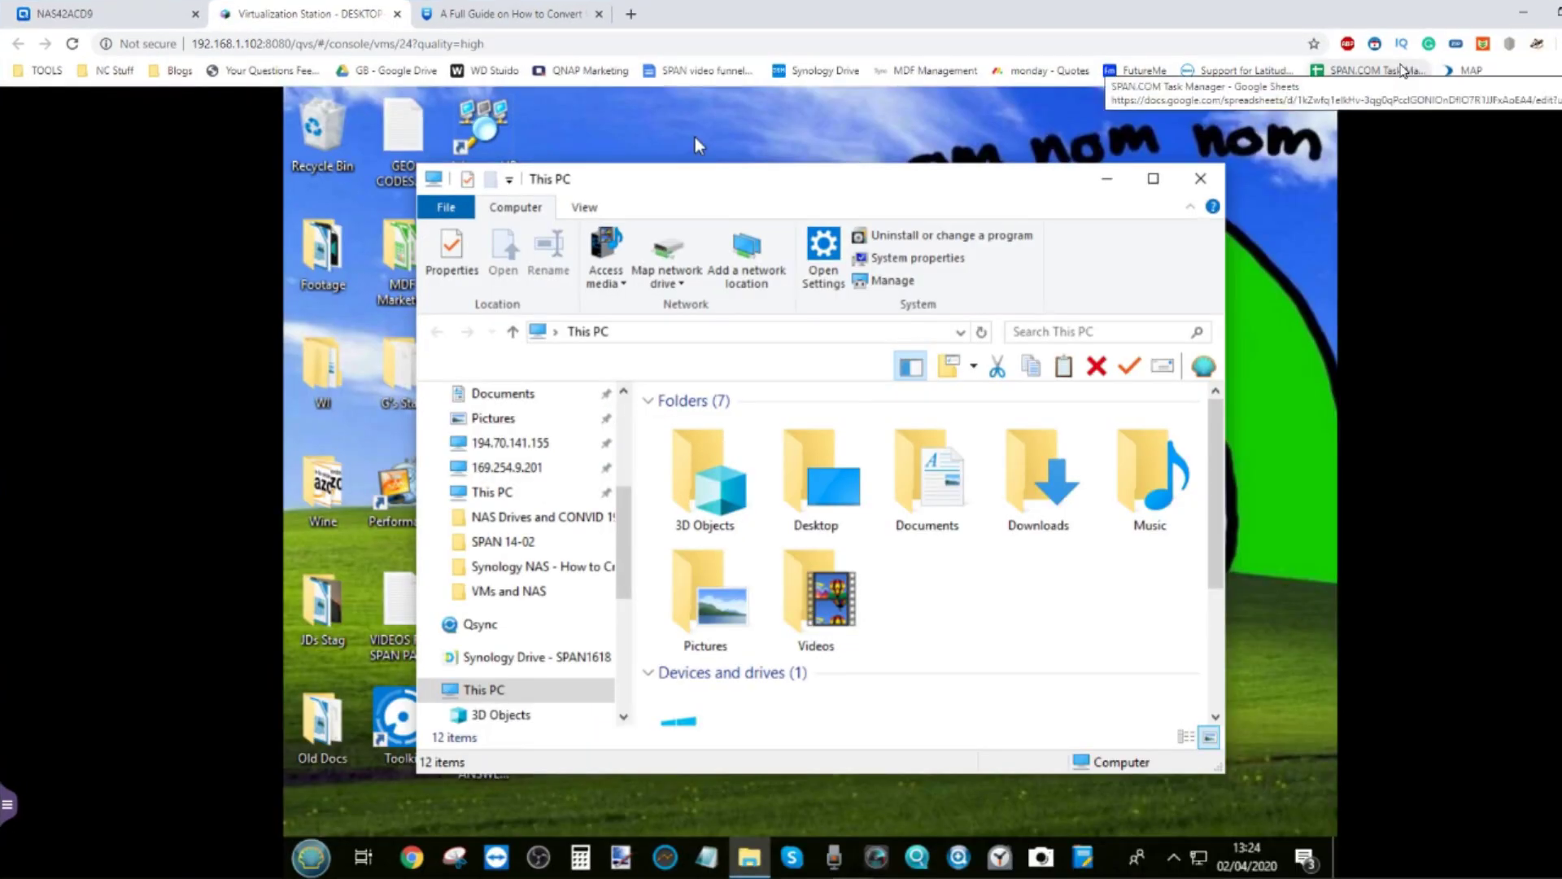